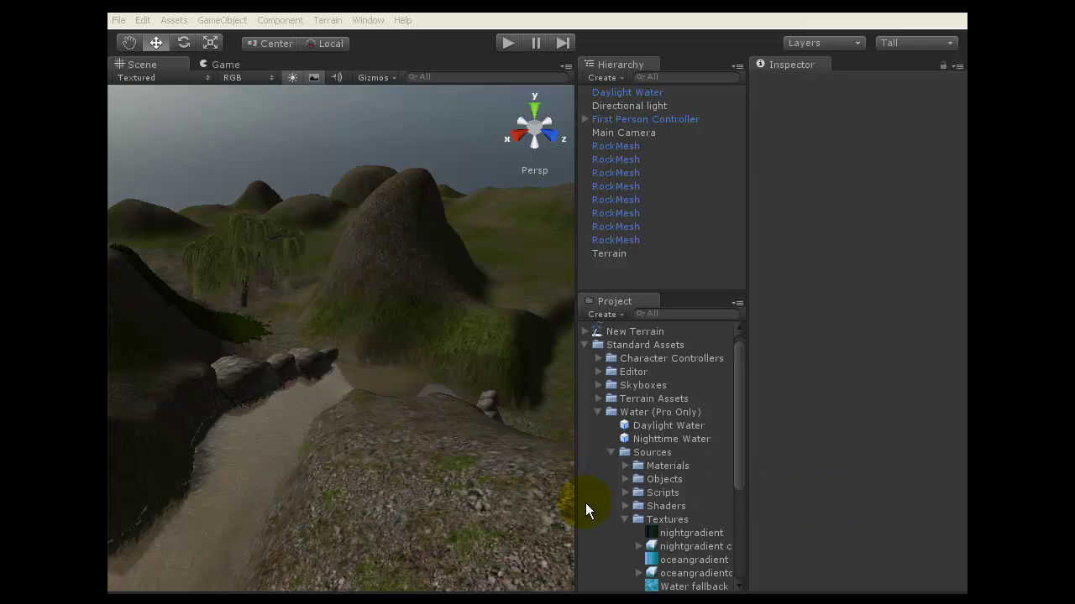
Step: Select the terrain and examine the river channel and the rocks along its bank in the scene
{"action": "left_click", "coordinate": [446, 478]}
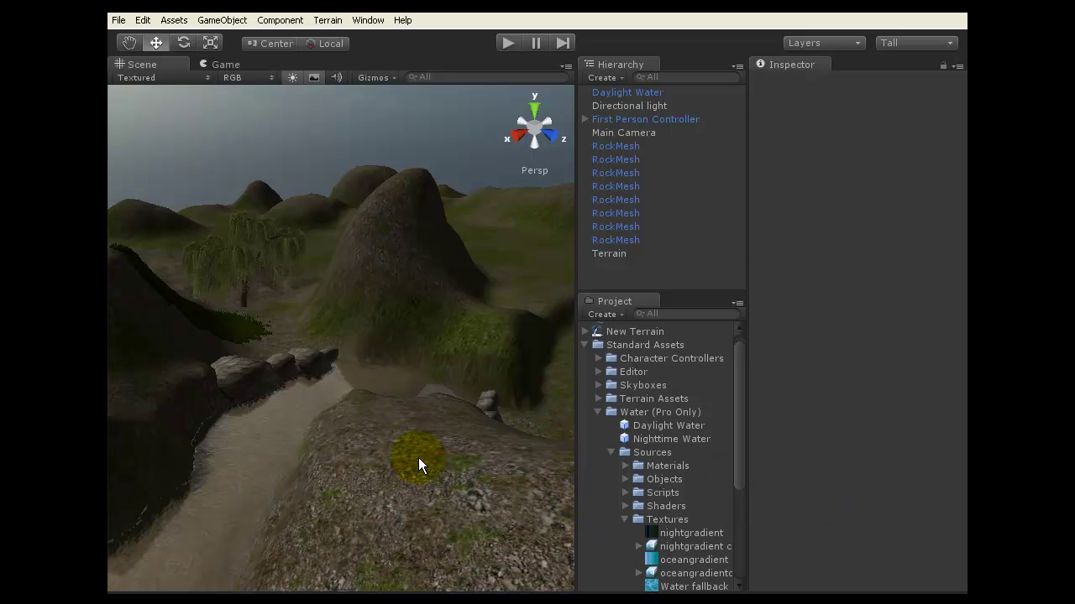
{"action": "scroll", "coordinate": [419, 410], "scroll_direction": "down", "scroll_amount": 2}
{"action": "scroll", "coordinate": [419, 410], "scroll_direction": "up", "scroll_amount": 6}
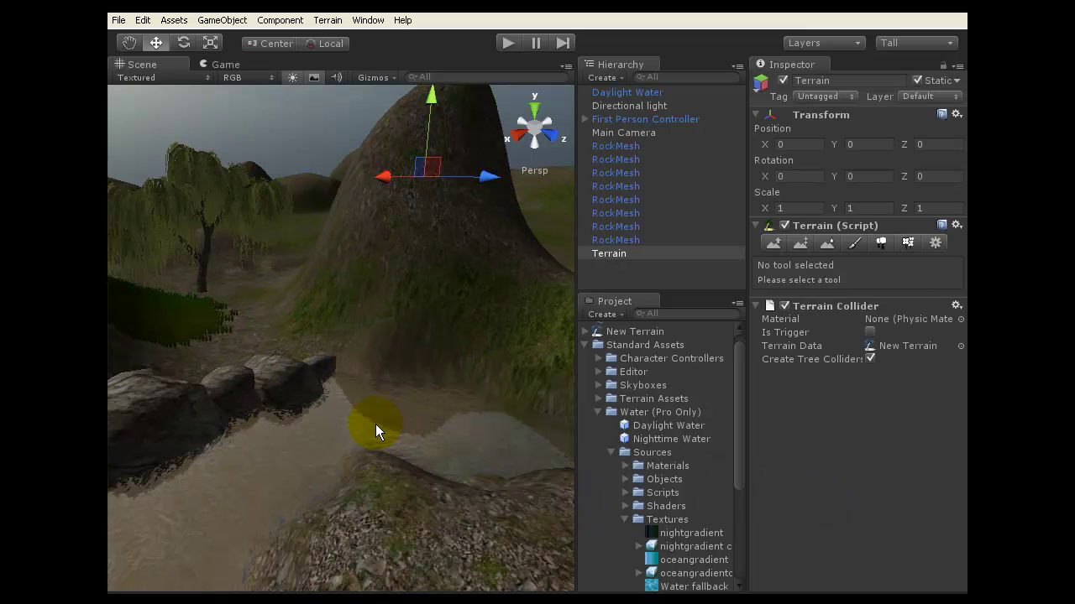
{"action": "scroll", "coordinate": [357, 428], "scroll_direction": "down", "scroll_amount": 3}
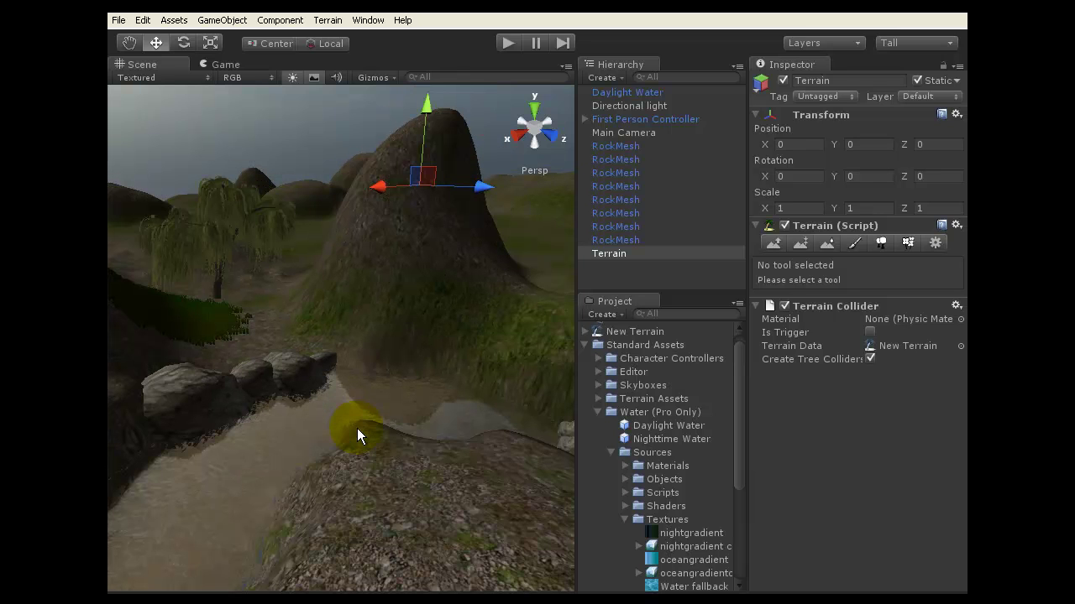
{"action": "middle_click_drag", "start_coordinate": [349, 435], "coordinate": [379, 415]}
{"action": "scroll", "coordinate": [375, 425], "scroll_direction": "up", "scroll_amount": 8}
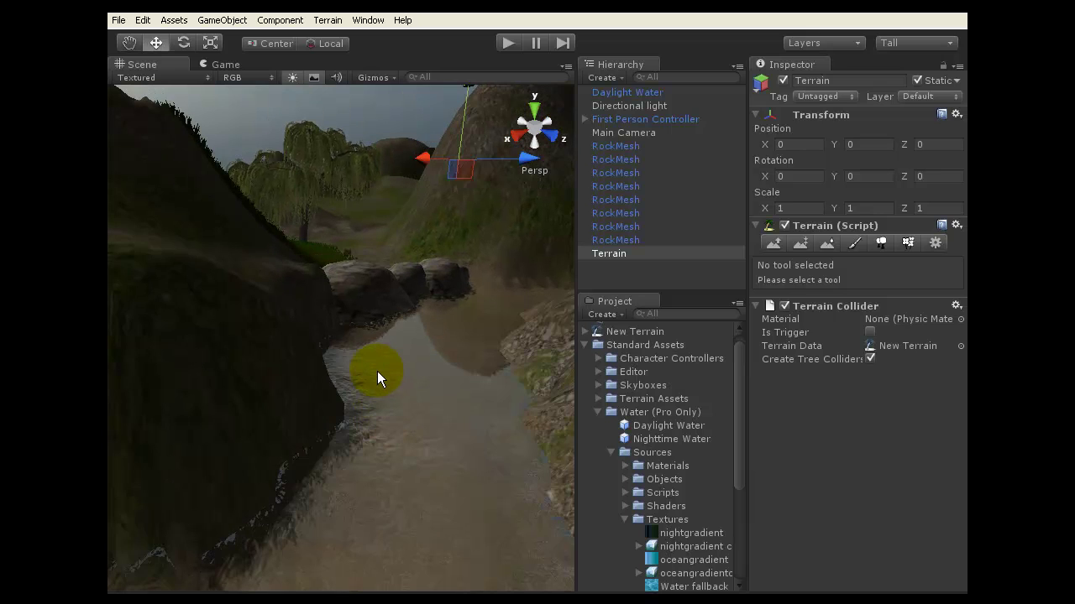
{"action": "scroll", "coordinate": [377, 371], "scroll_direction": "down", "scroll_amount": 5}
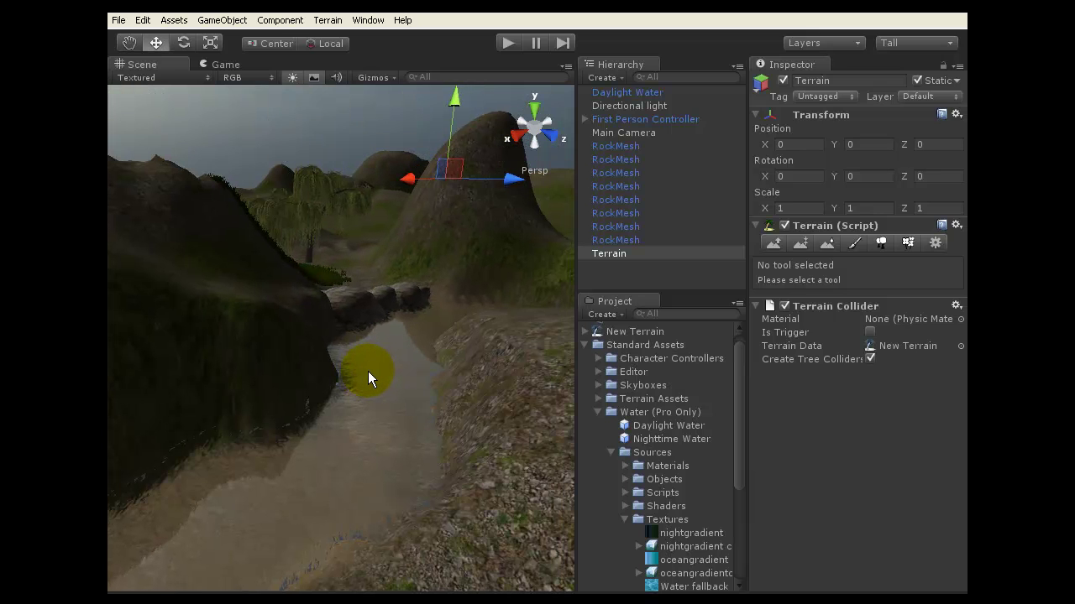
Step: Start play mode and walk the first-person character from its starting point across the rocky ground near the hills
{"action": "key", "text": "ctrl+p"}
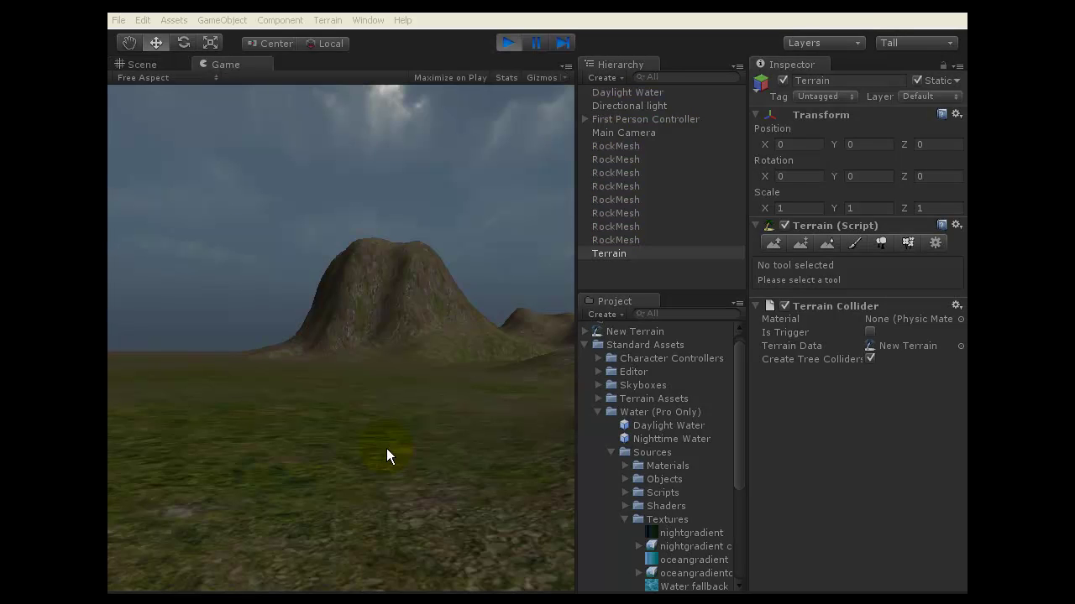
{"action": "left_click", "coordinate": [387, 448]}
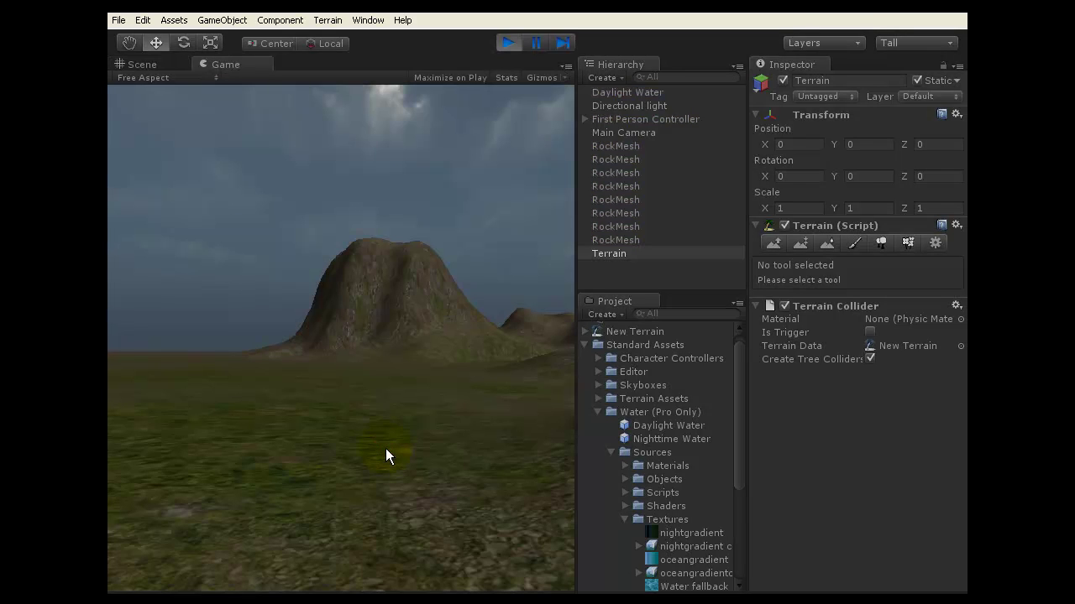
{"action": "key", "text": "w"}
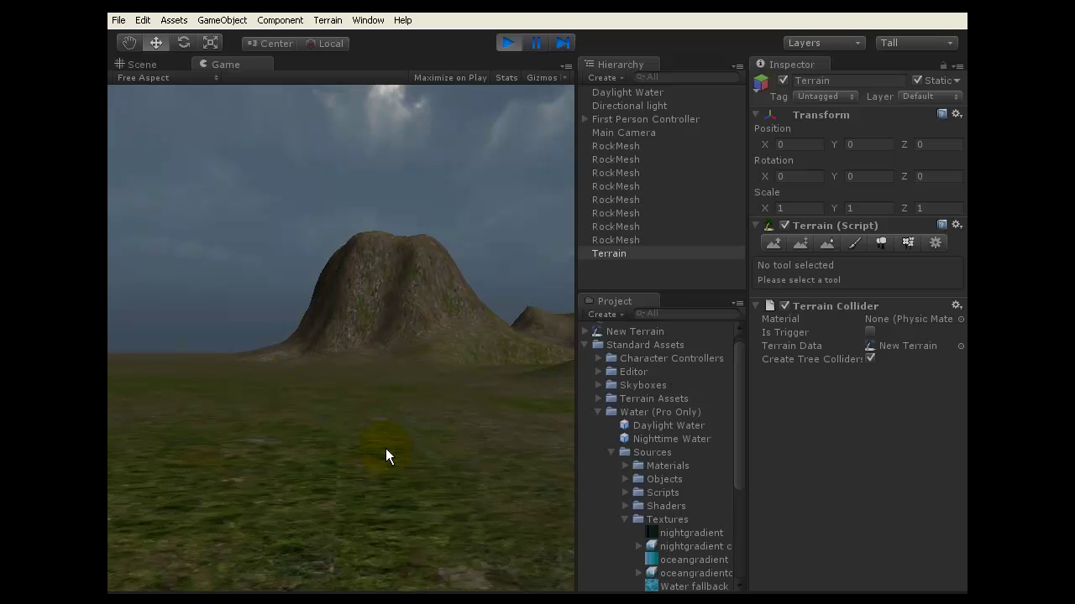
{"action": "key", "text": "d"}
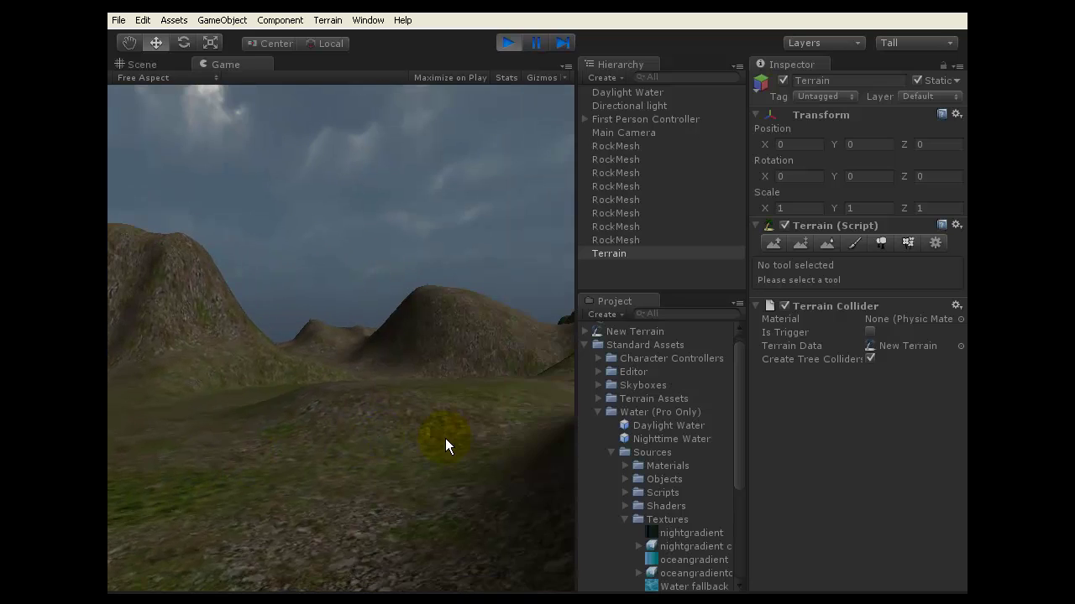
{"action": "key", "text": "w"}
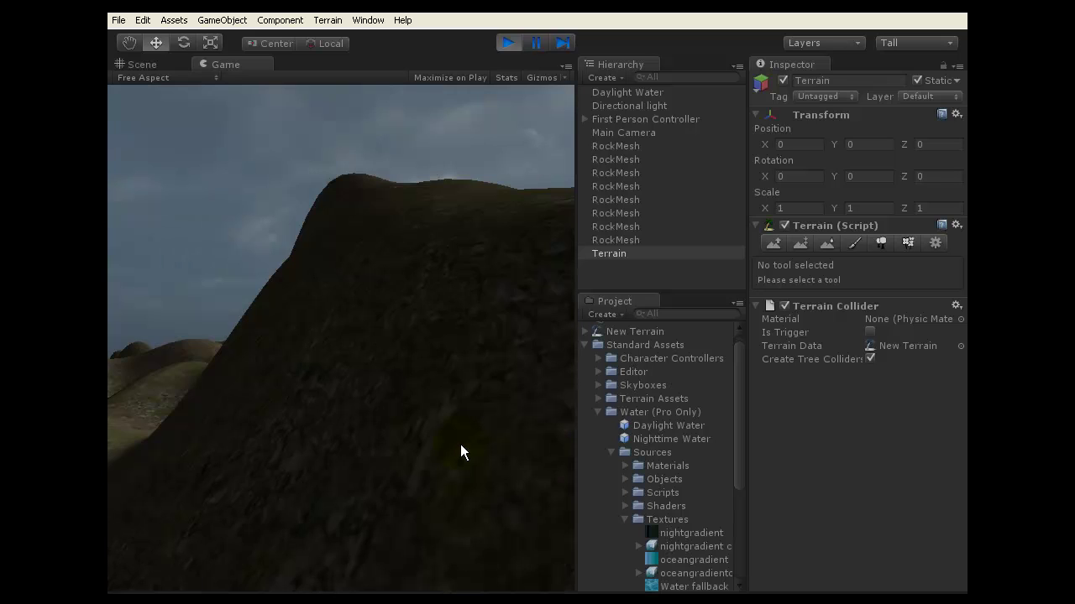
{"action": "key", "text": "w"}
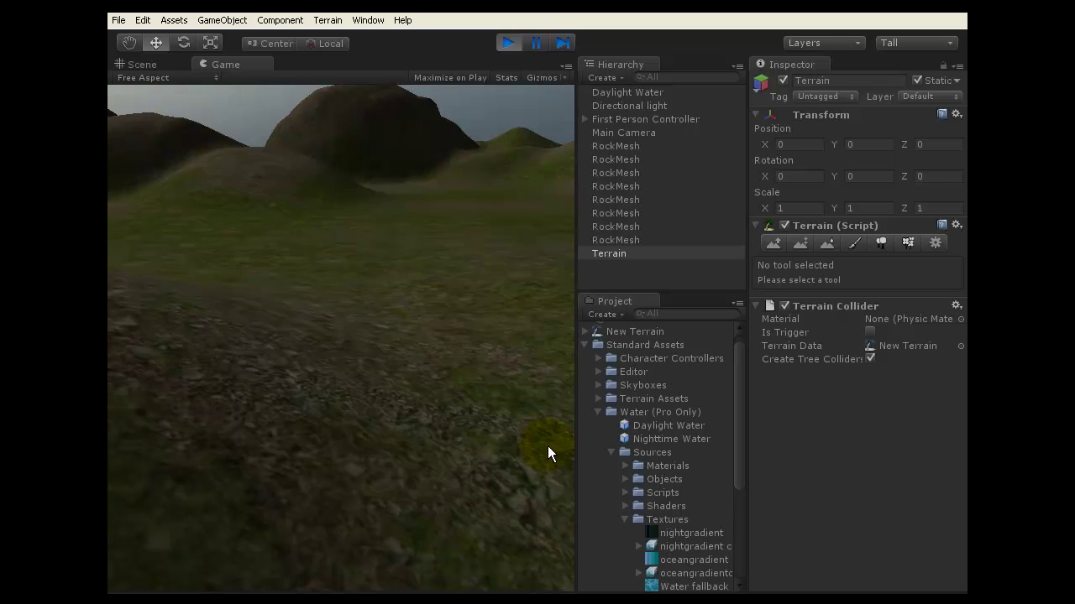
Step: Walk the character across the grassy plain toward the large dark hill to inspect the terrain
{"action": "key", "text": "w"}
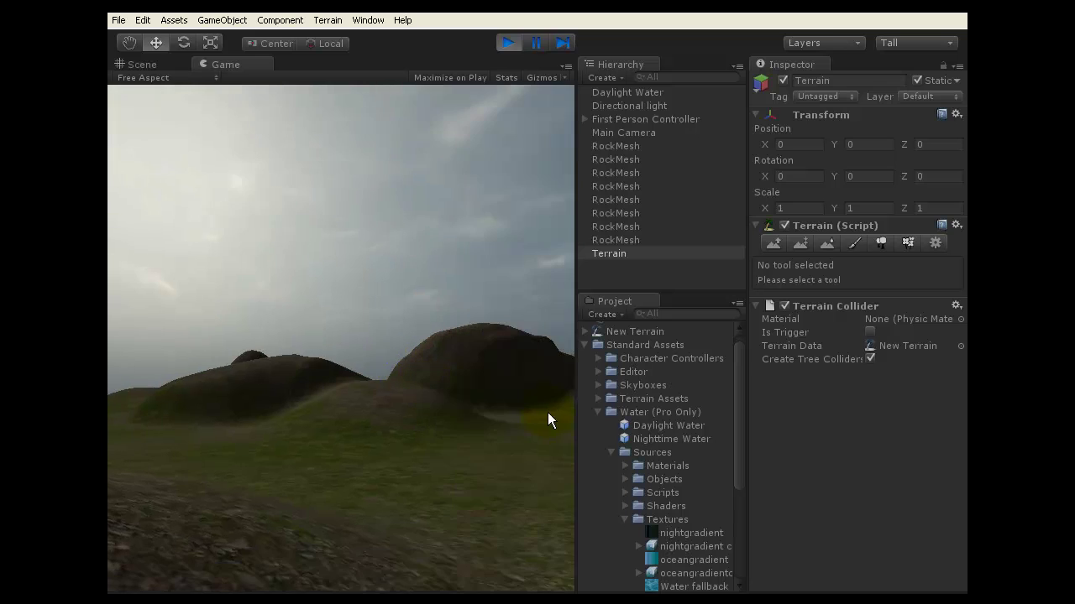
{"action": "key", "text": "w"}
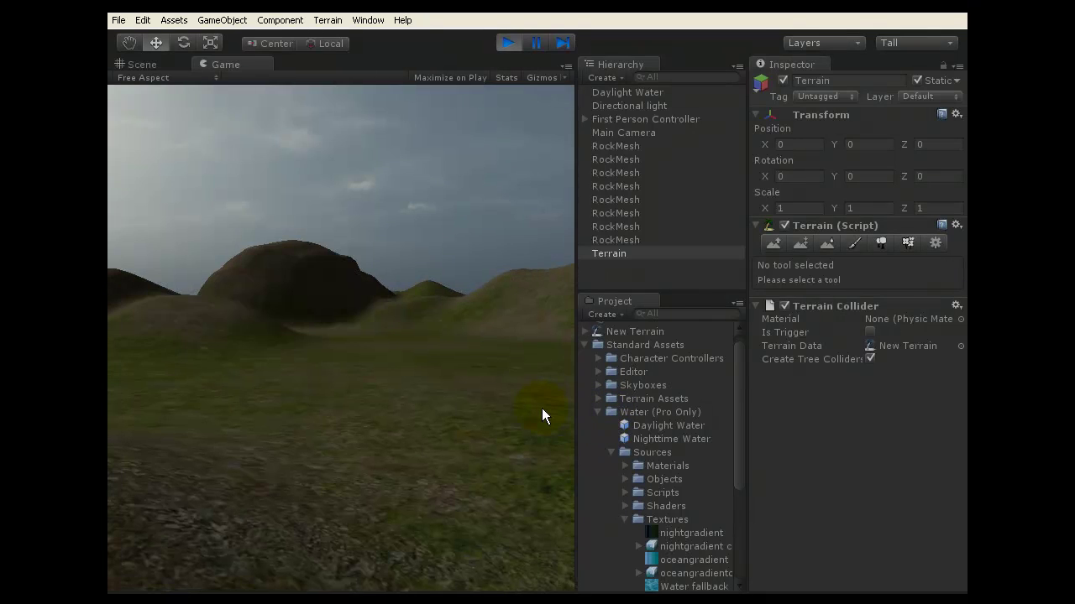
{"action": "key", "text": "w"}
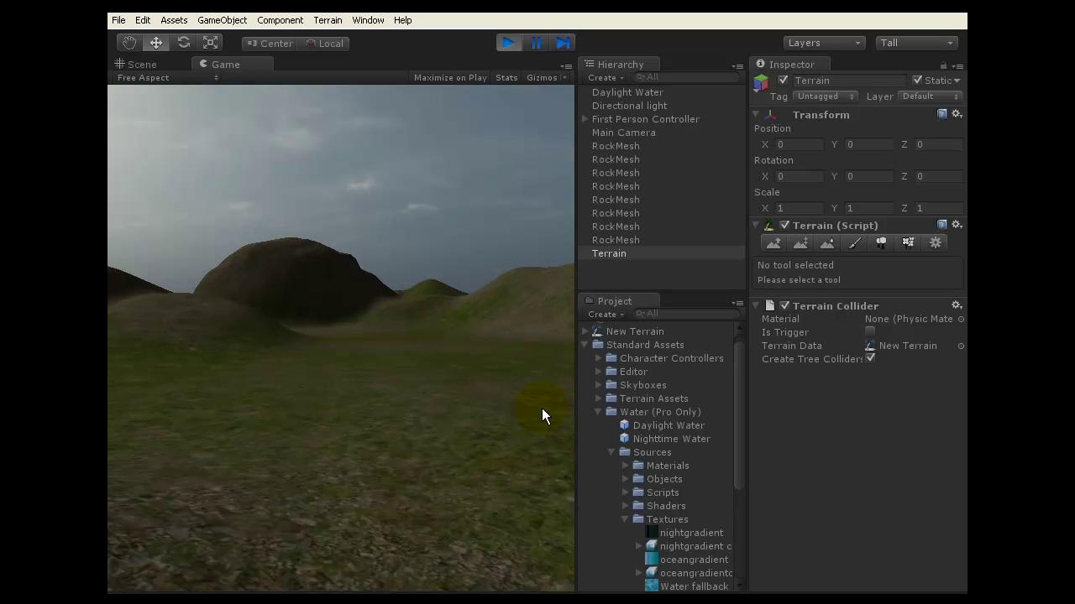
{"action": "key", "text": "w"}
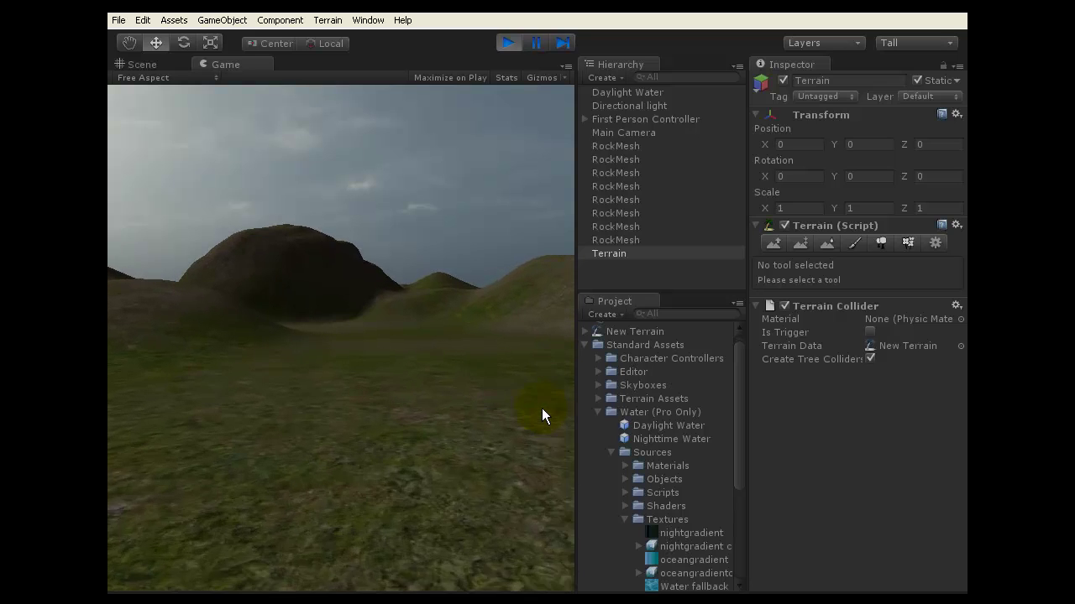
{"action": "key", "text": "w"}
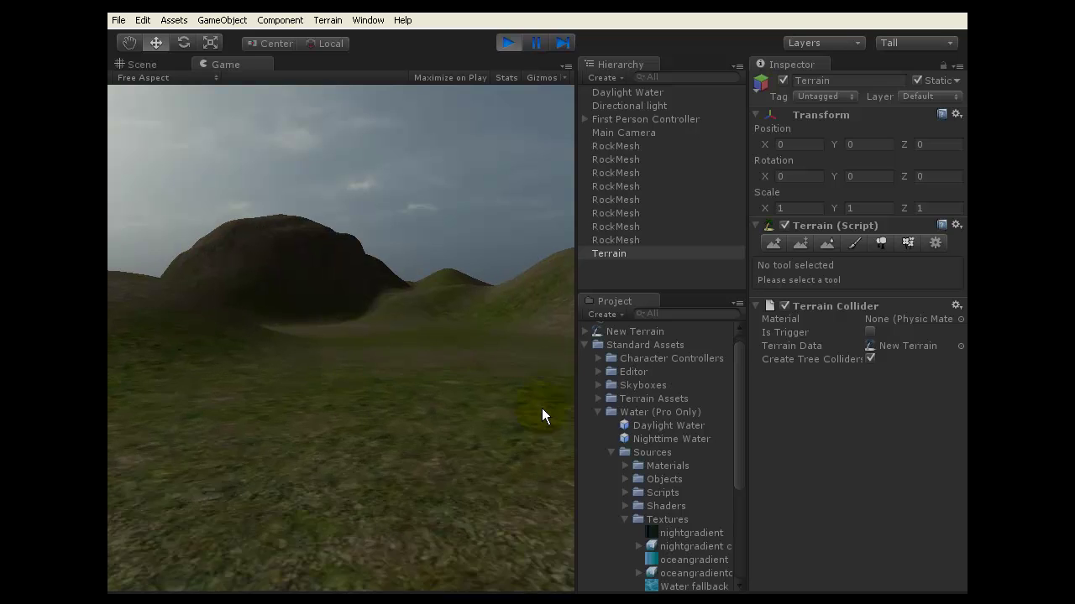
{"action": "key", "text": "w"}
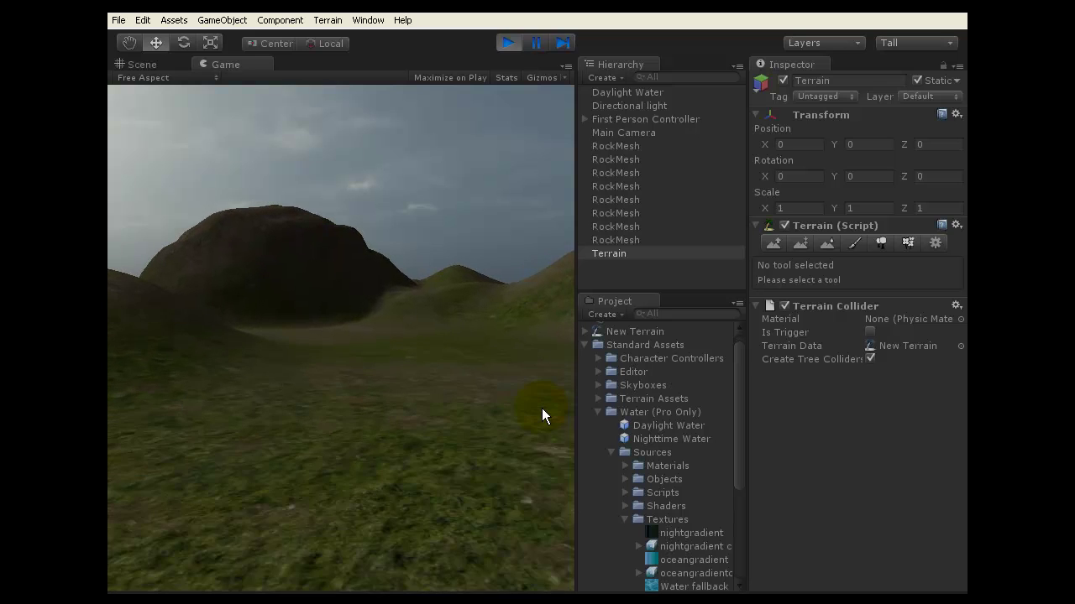
{"action": "key", "text": "w"}
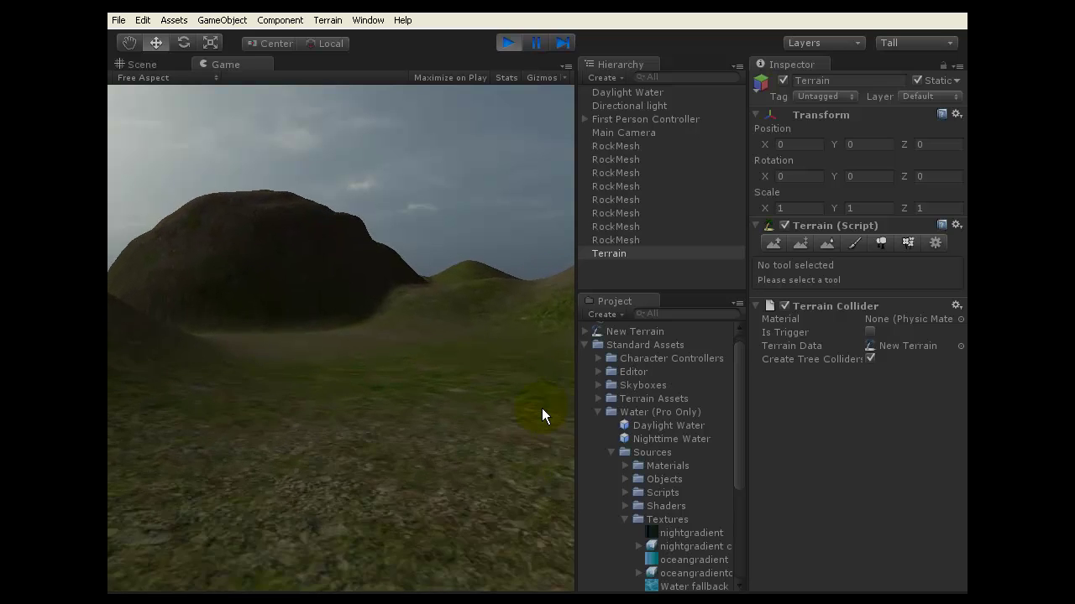
{"action": "key", "text": "w"}
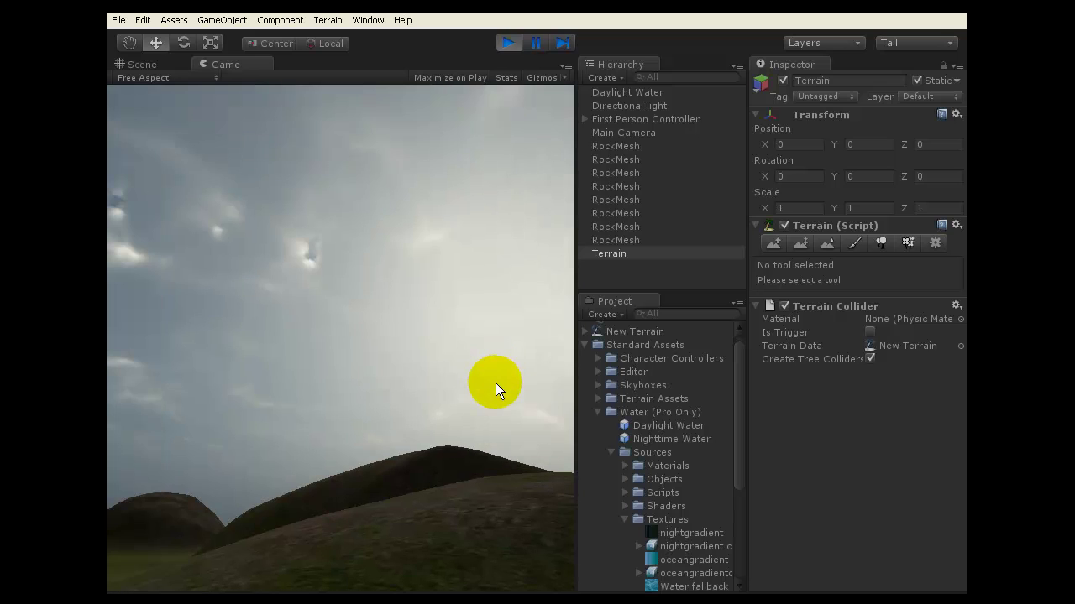
Step: Walk the character up and over the grassy, stone-covered hill to examine its slopes and ground textures
{"action": "key", "text": "w"}
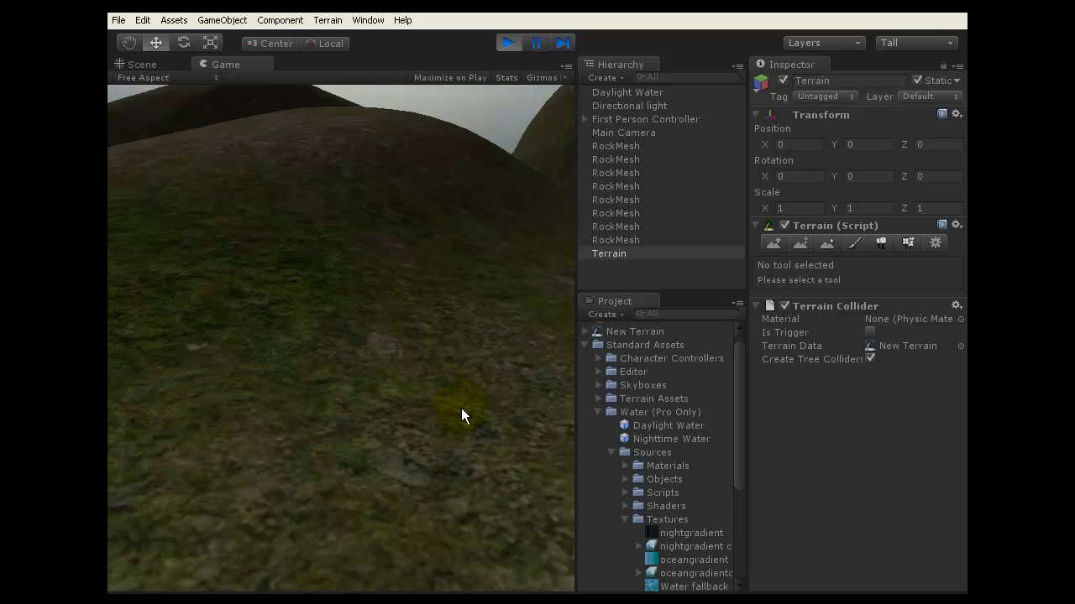
{"action": "key", "text": "w"}
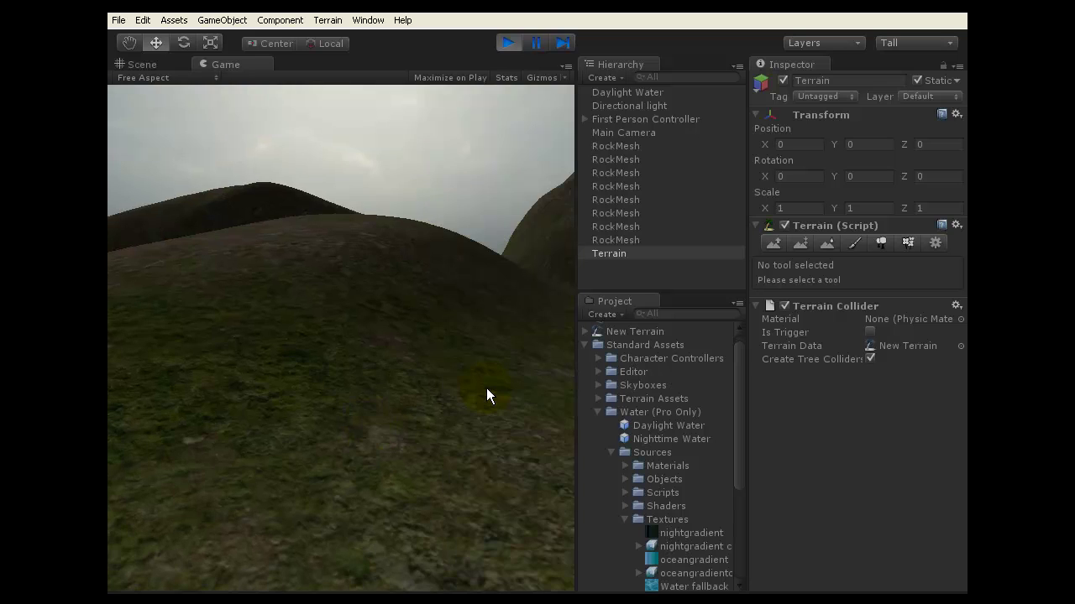
{"action": "key", "text": "w"}
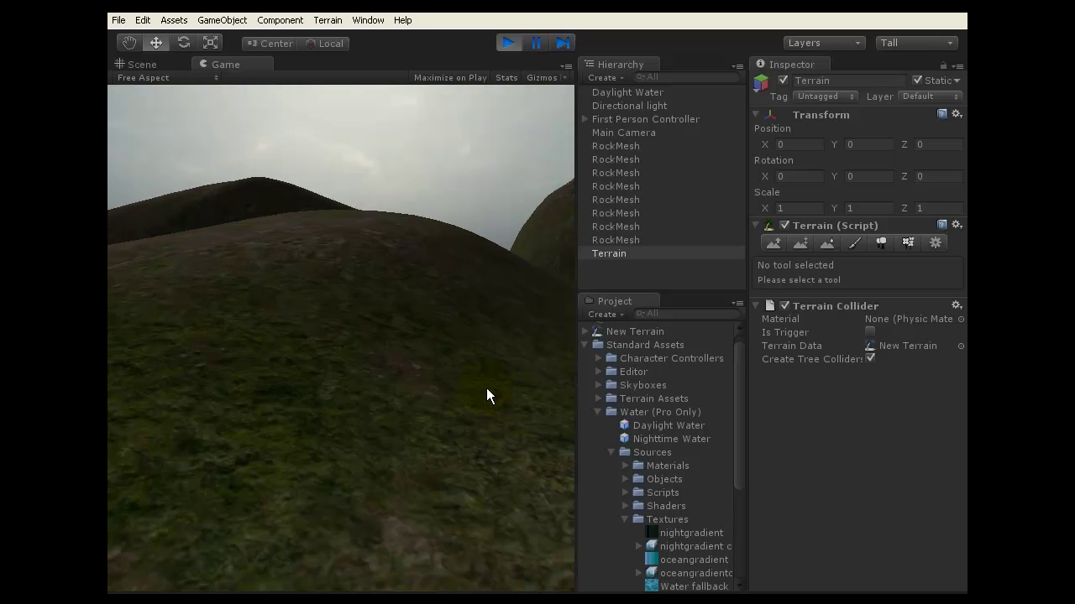
{"action": "key", "text": "w"}
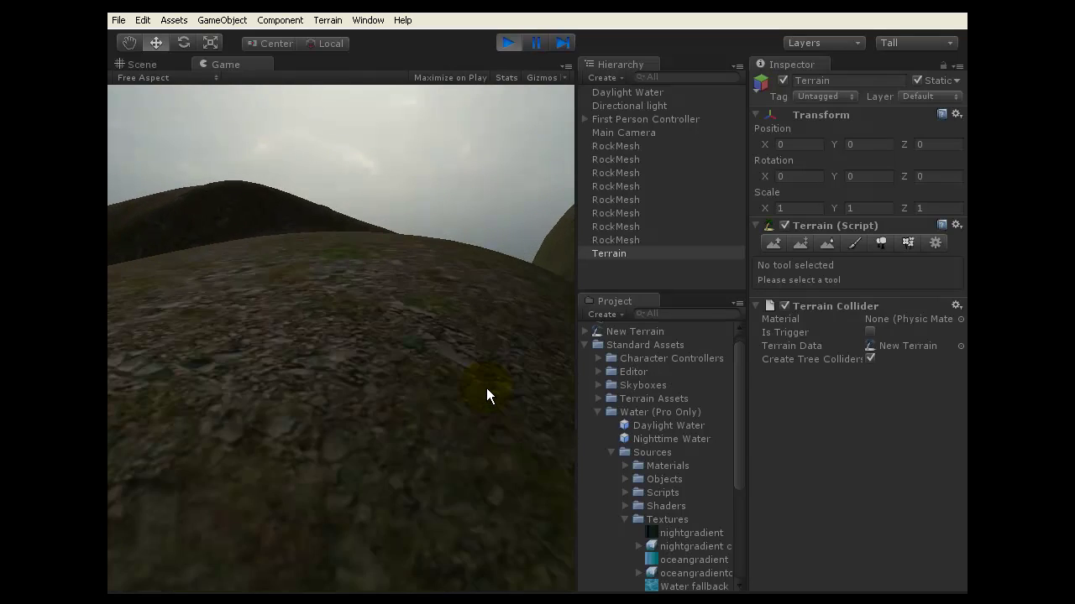
{"action": "left_click", "coordinate": [487, 388]}
{"action": "key", "text": "w"}
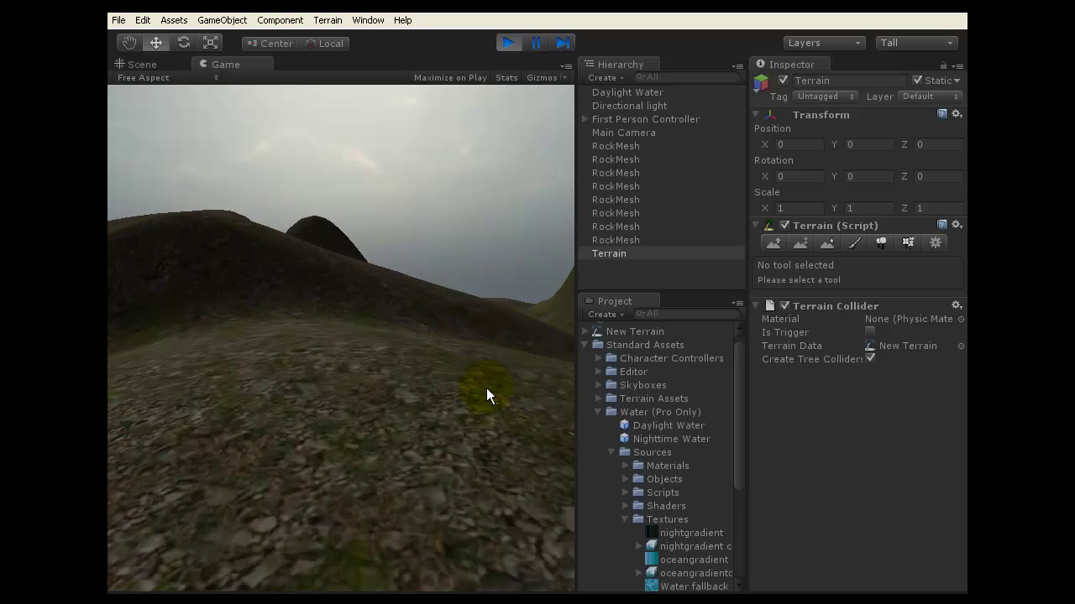
{"action": "key", "text": "w"}
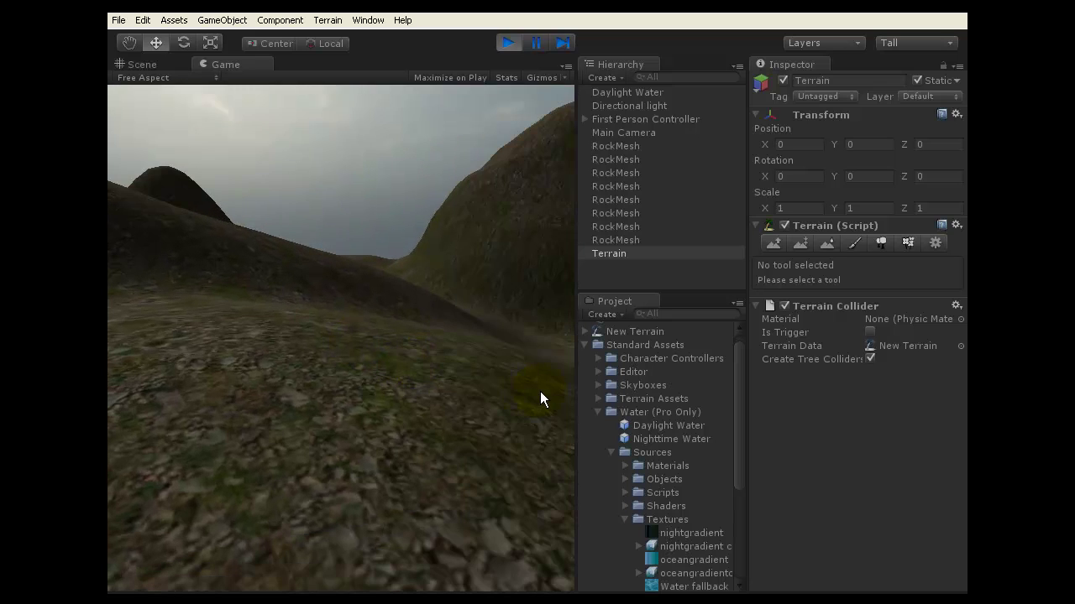
{"action": "key", "text": "w"}
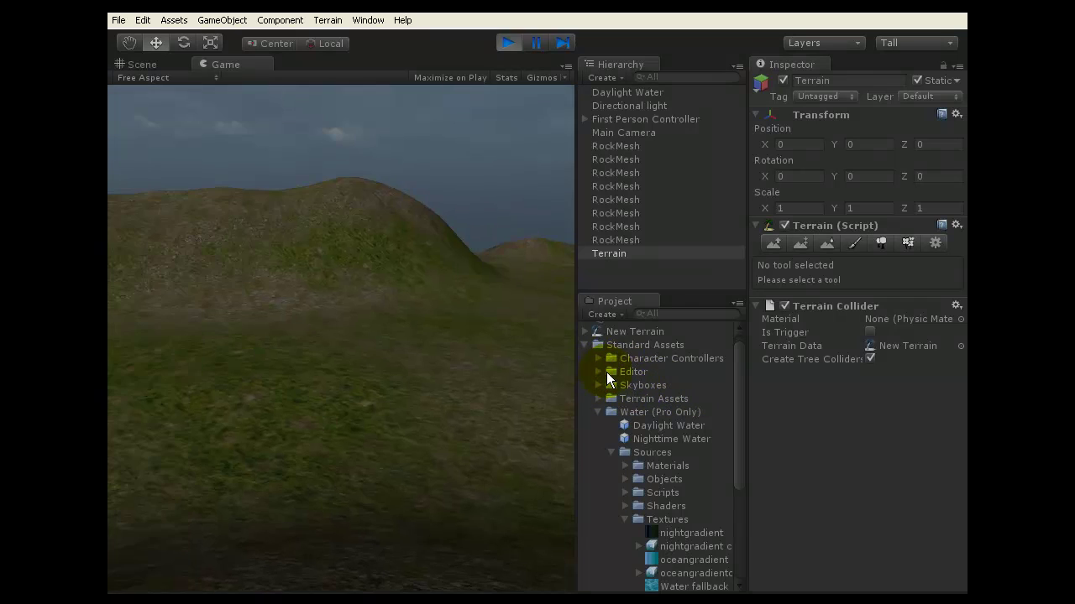
Step: Turn the character toward the open plain and walk across it onto the stony hillside
{"action": "left_click", "coordinate": [537, 355]}
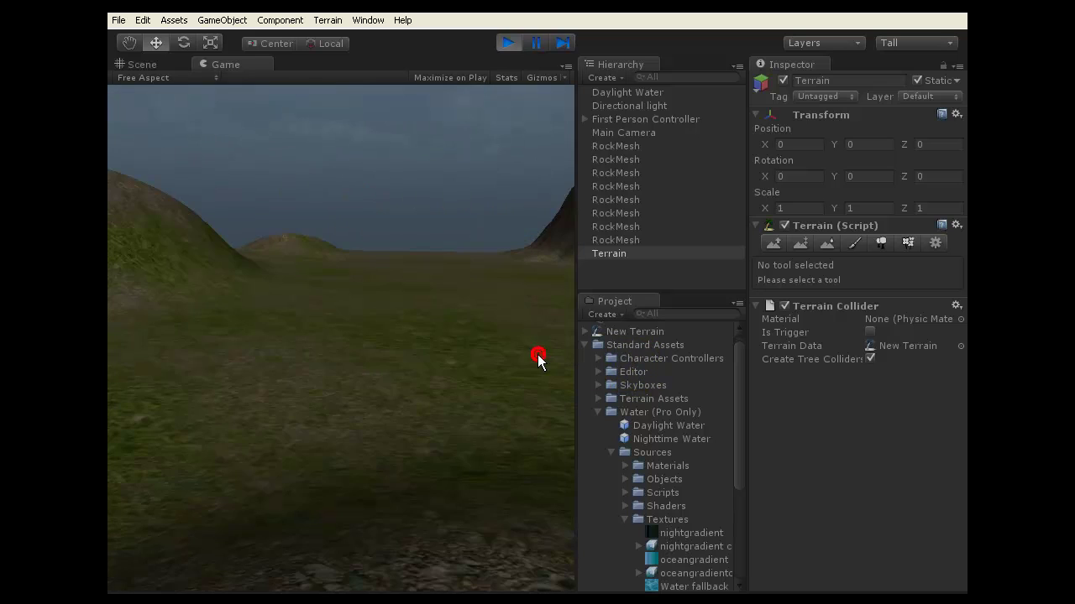
{"action": "key", "text": "w"}
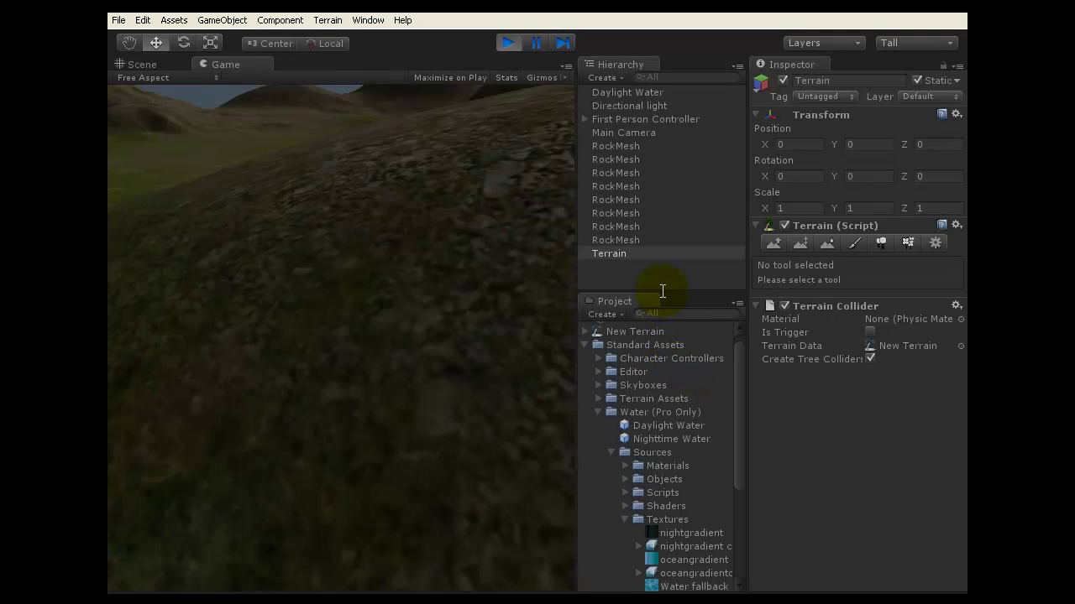
{"action": "left_click", "coordinate": [654, 295]}
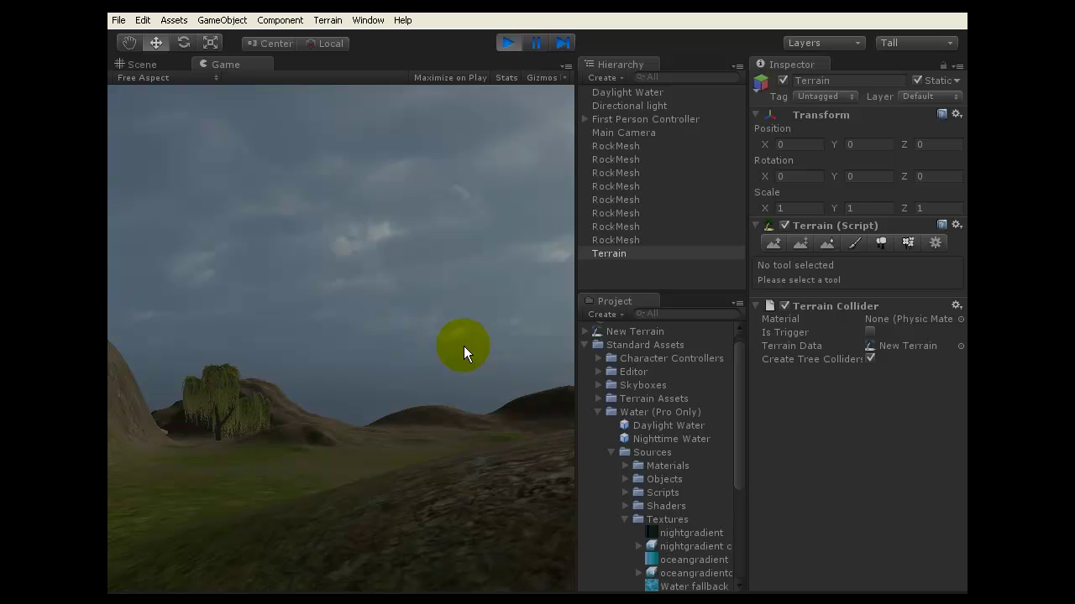
Step: Walk the character down the stony slope and across the grass toward the willow tree beside the hills
{"action": "key", "text": "w"}
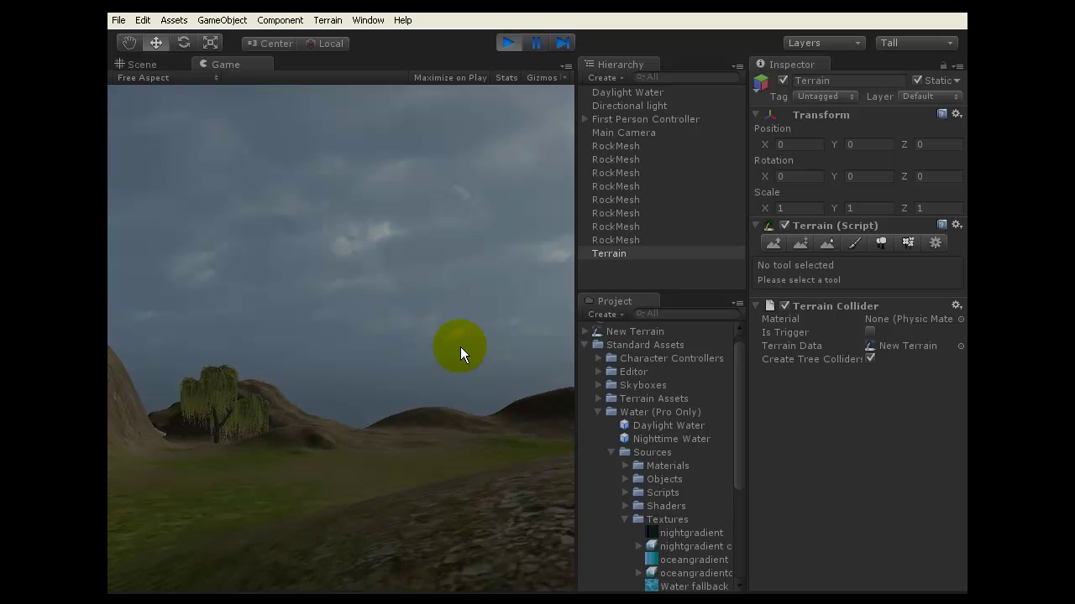
{"action": "key", "text": "w"}
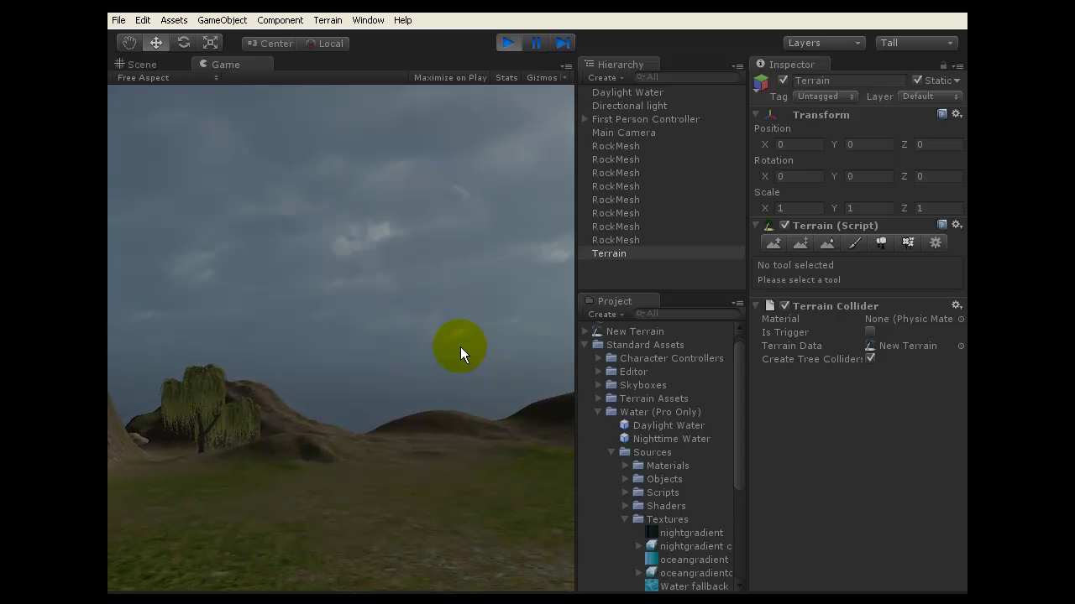
{"action": "key", "text": "w"}
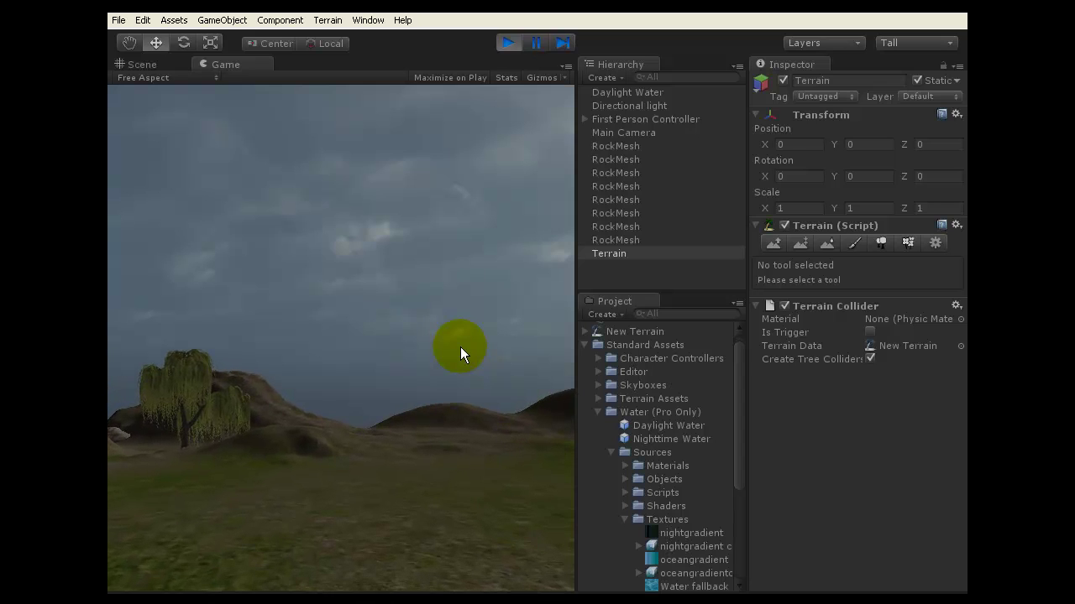
{"action": "key", "text": "w"}
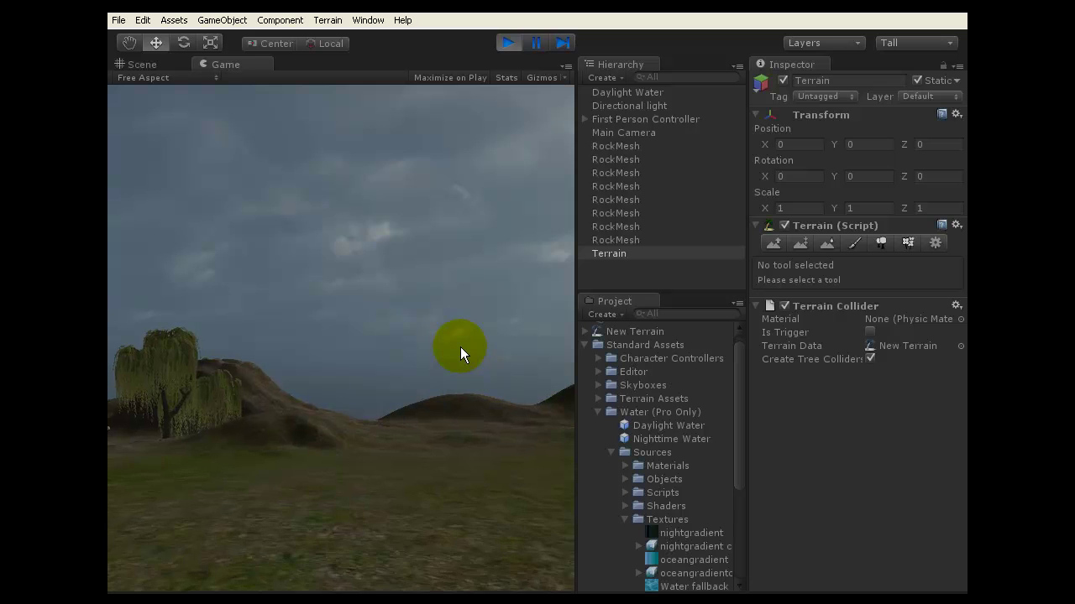
{"action": "key", "text": "w"}
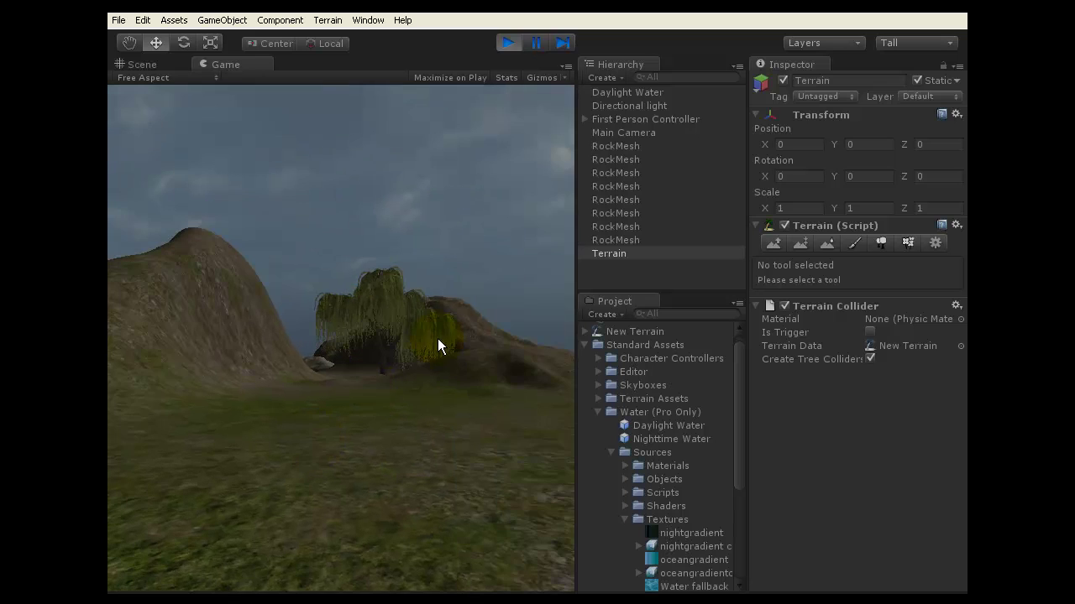
{"action": "key", "text": "w"}
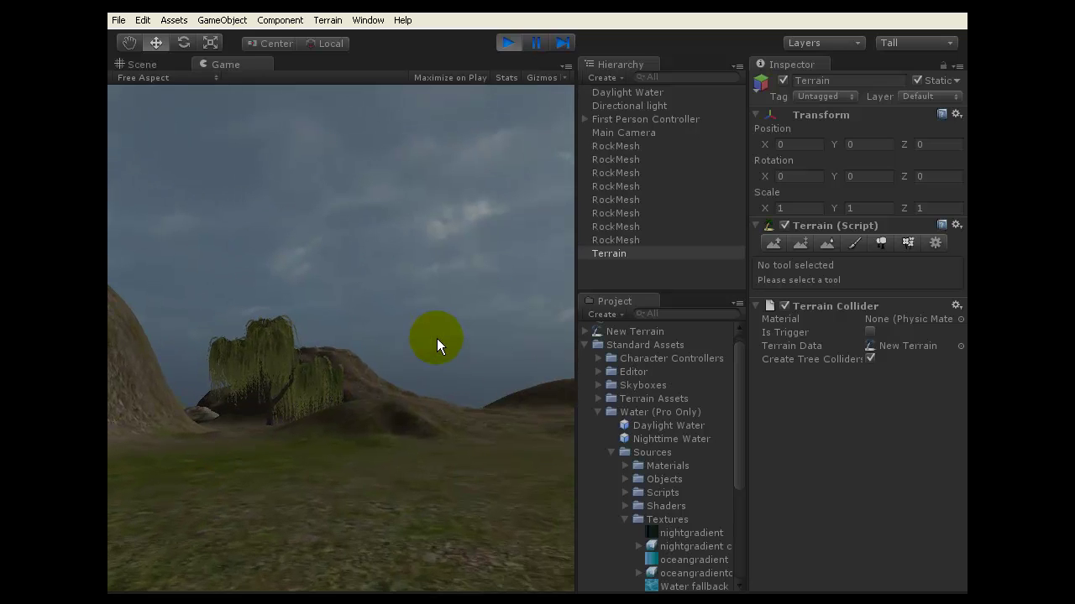
{"action": "key", "text": "w"}
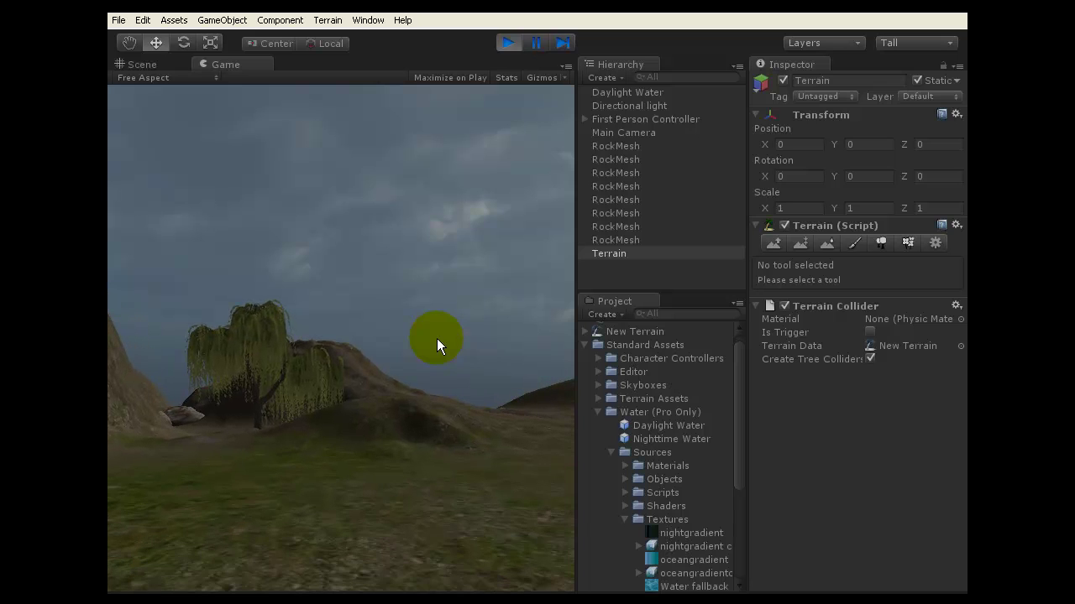
{"action": "key", "text": "w"}
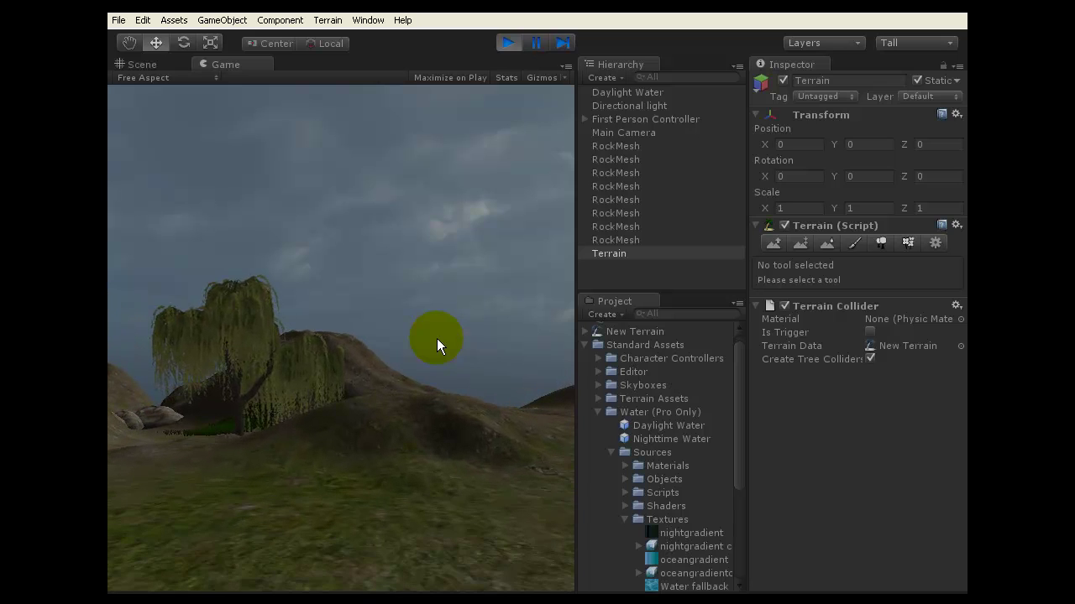
{"action": "key", "text": "w"}
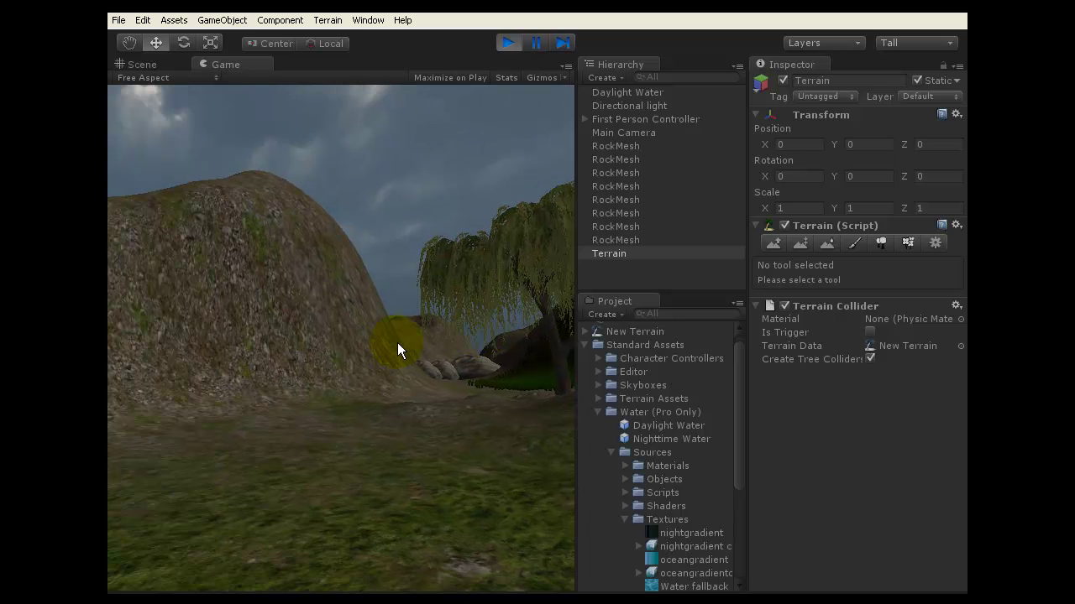
Step: Walk the character up the dark mound beside the willow and look around at the neighbouring rocky hillside
{"action": "left_click", "coordinate": [415, 340]}
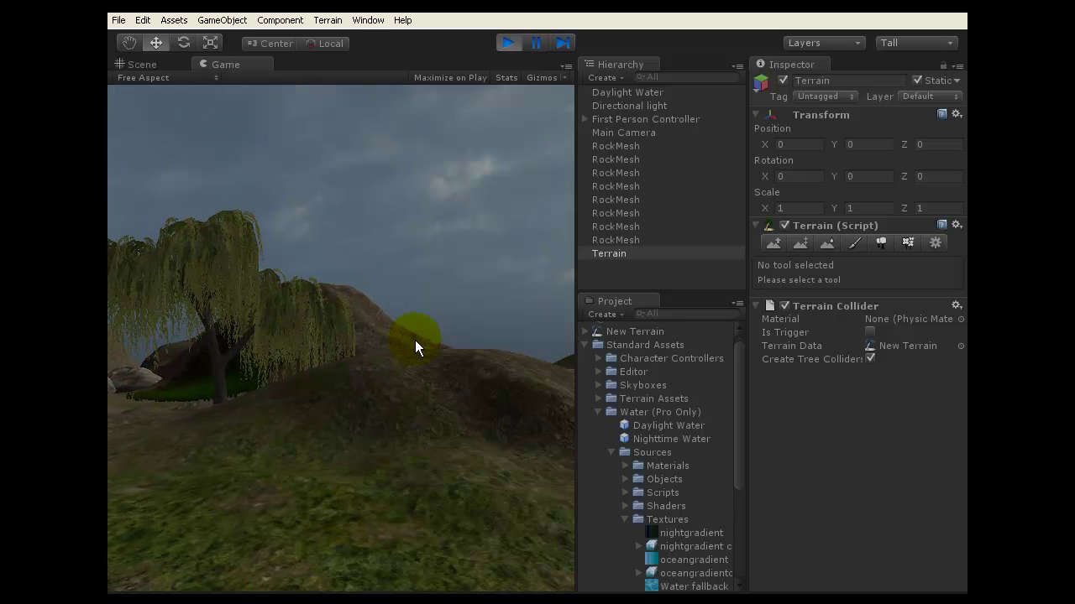
{"action": "key", "text": "w"}
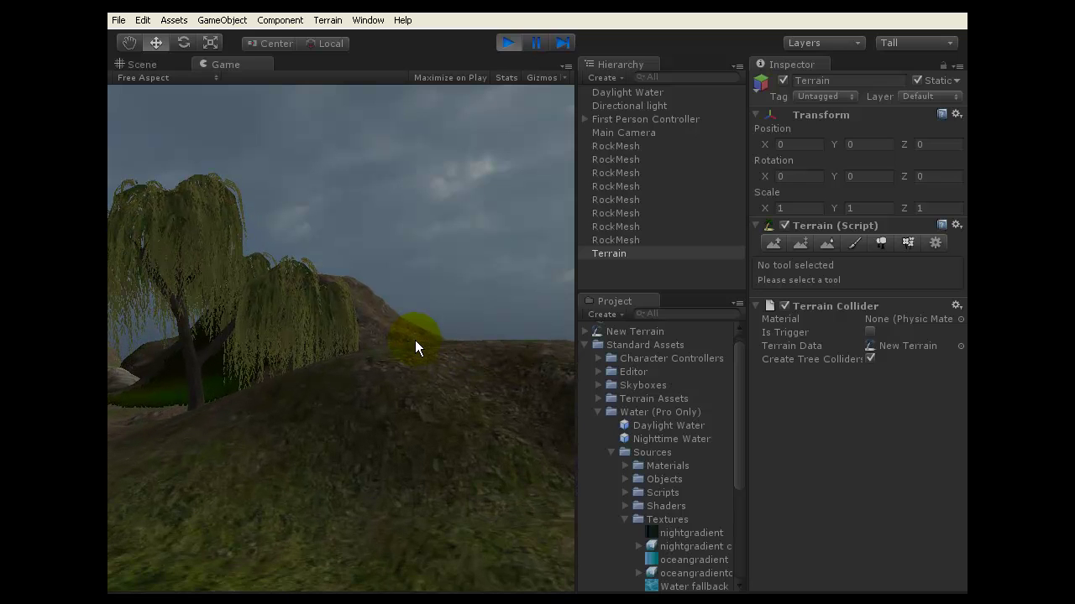
{"action": "key", "text": "w"}
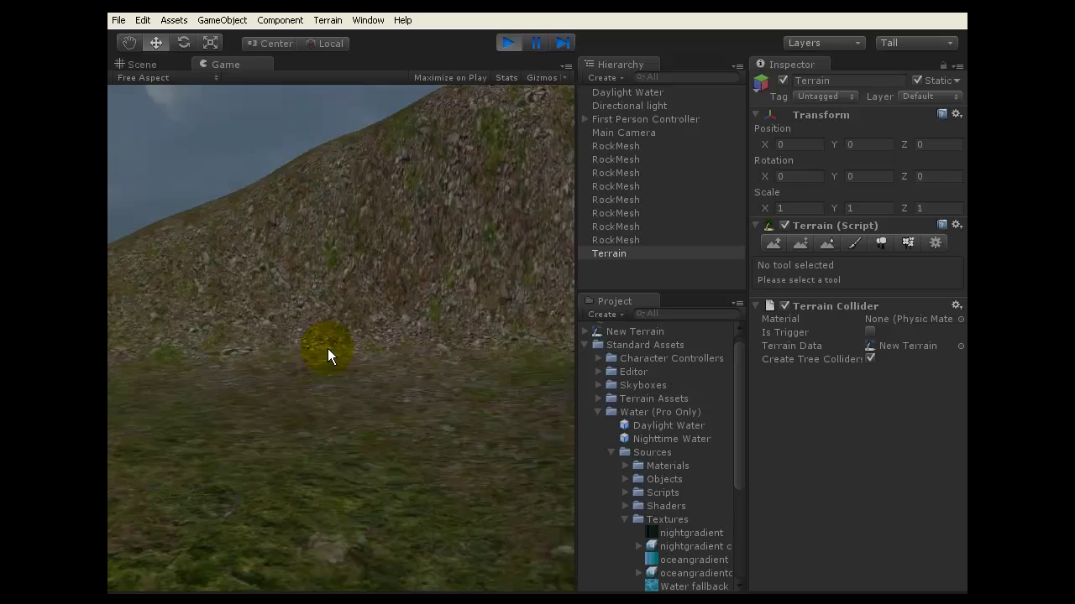
{"action": "key", "text": "a"}
{"action": "key", "text": "d"}
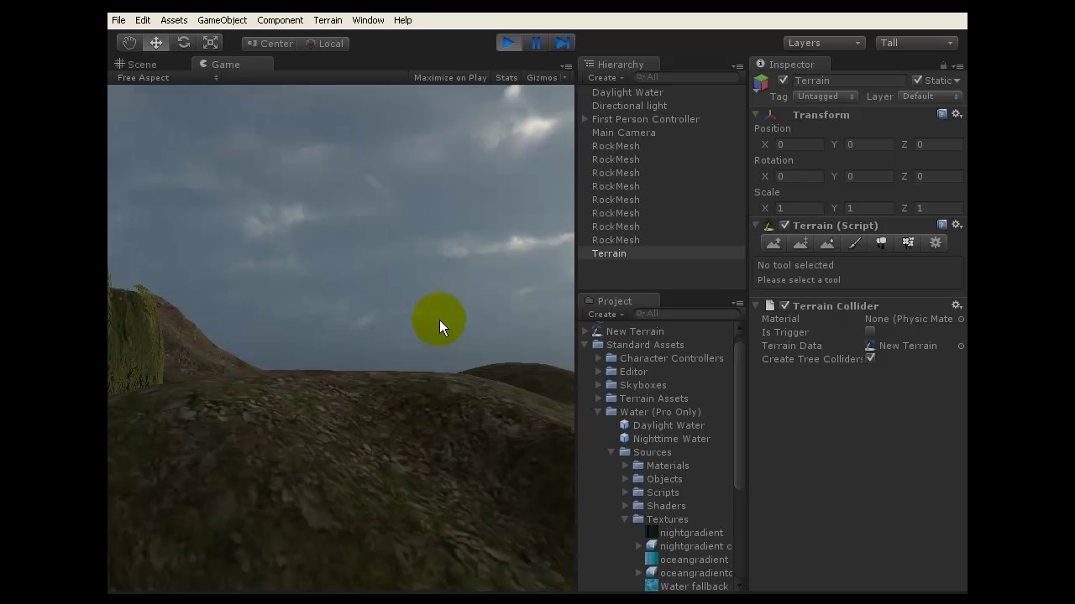
{"action": "key", "text": "w"}
Step: Look up at the willow's hanging branches and down at the grass patch on the stony ground near the boulders
{"action": "left_click_drag", "start_coordinate": [375, 337], "coordinate": [374, 241]}
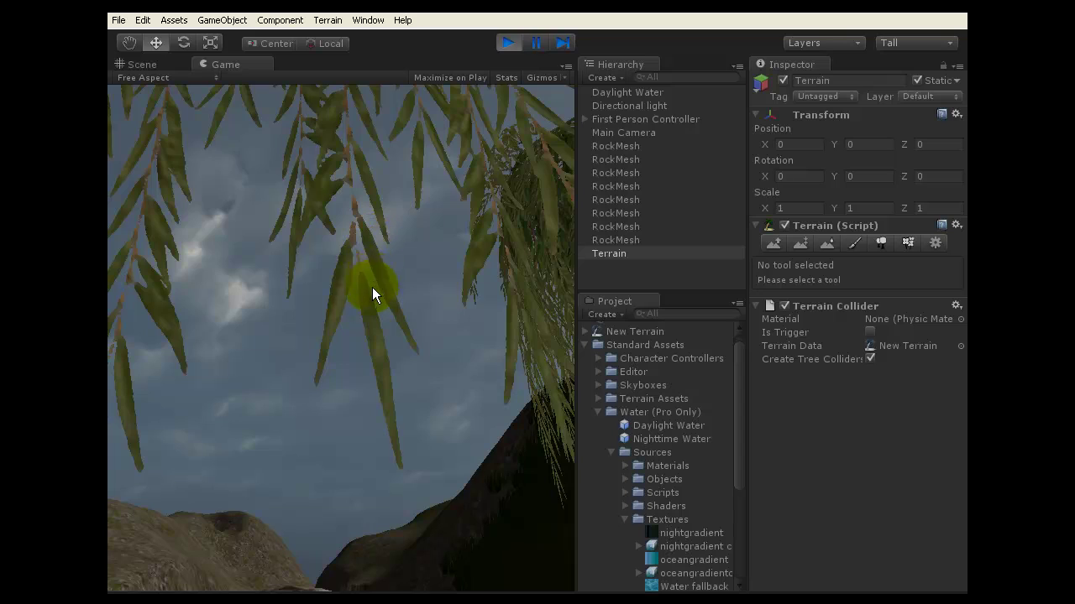
{"action": "left_click_drag", "start_coordinate": [372, 287], "coordinate": [343, 247]}
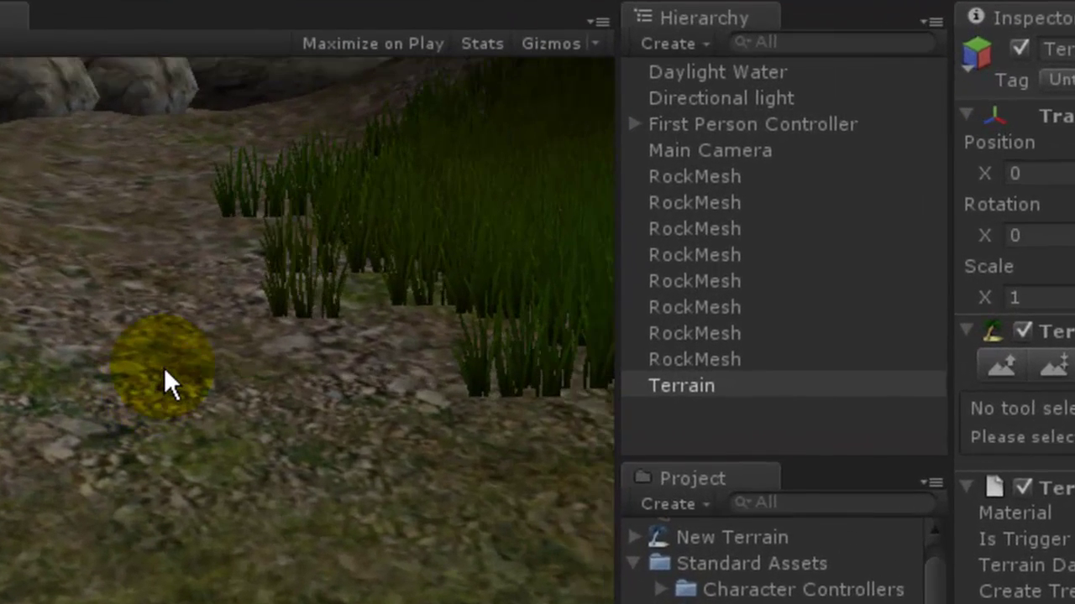
{"action": "left_click_drag", "start_coordinate": [164, 367], "coordinate": [172, 356]}
{"action": "key", "text": "w"}
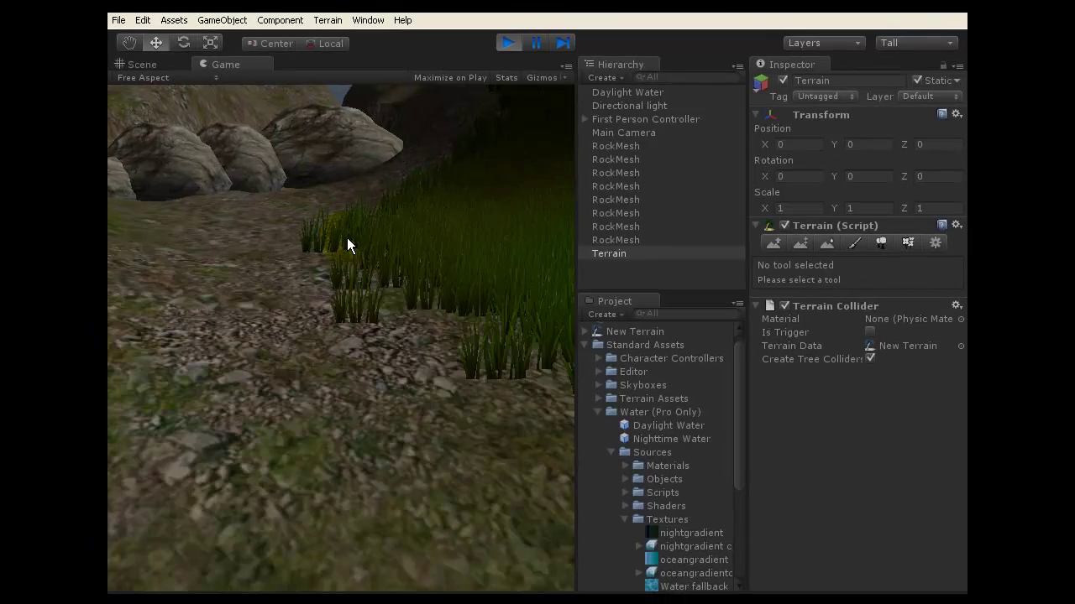
Step: Walk the character past the grass patch and into the river channel between the steep banks
{"action": "key", "text": "w"}
{"action": "left_click_drag", "start_coordinate": [347, 238], "coordinate": [267, 207]}
{"action": "key", "text": "s"}
{"action": "key", "text": "w"}
{"action": "key", "text": "w"}
{"action": "key", "text": "w"}
{"action": "key", "text": "w"}
{"action": "key", "text": "w"}
{"action": "key", "text": "w"}
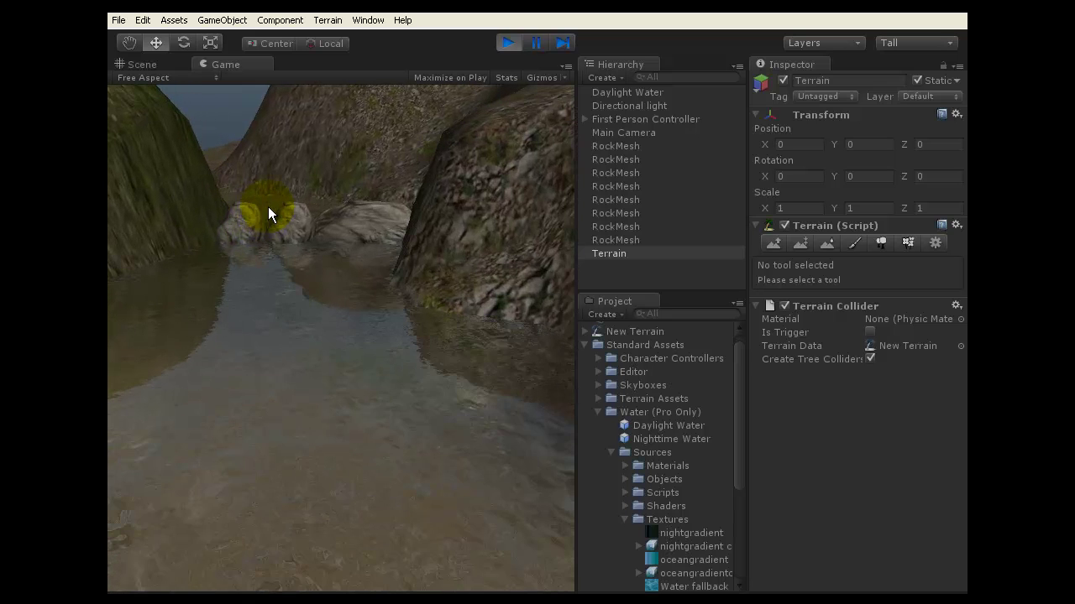
Step: Wade the character along the river to examine the water's reflections, the boulders and the steep banks
{"action": "key", "text": "w"}
{"action": "key", "text": "w"}
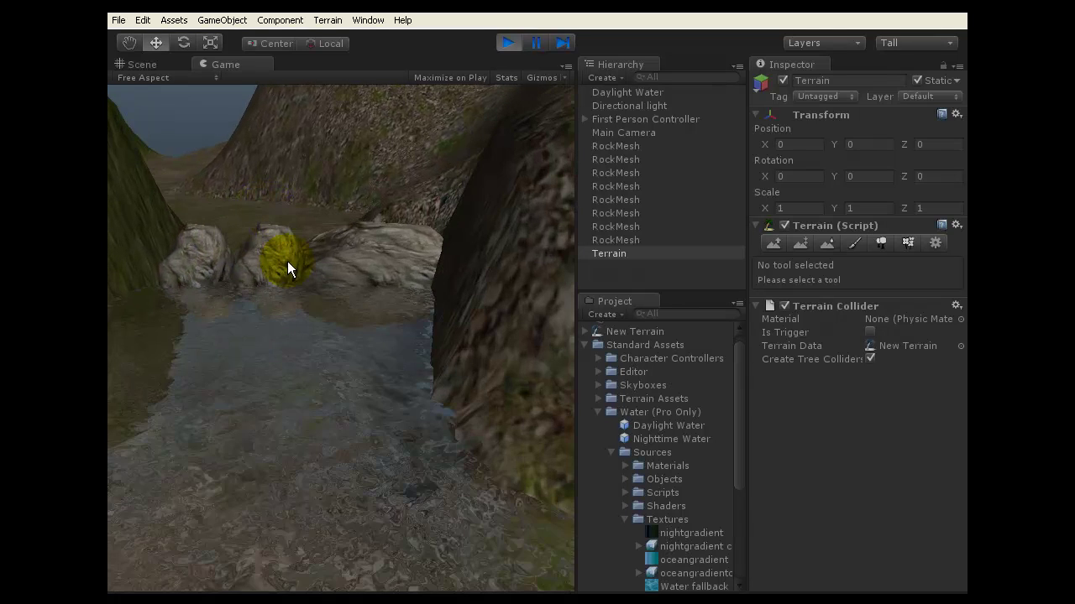
{"action": "key", "text": "w"}
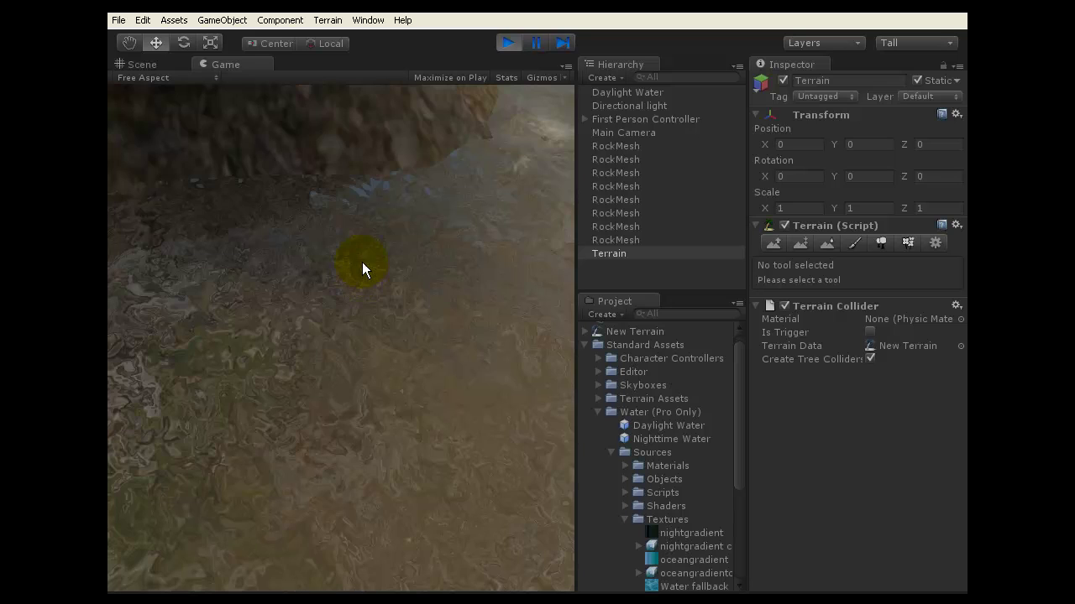
{"action": "key", "text": "w"}
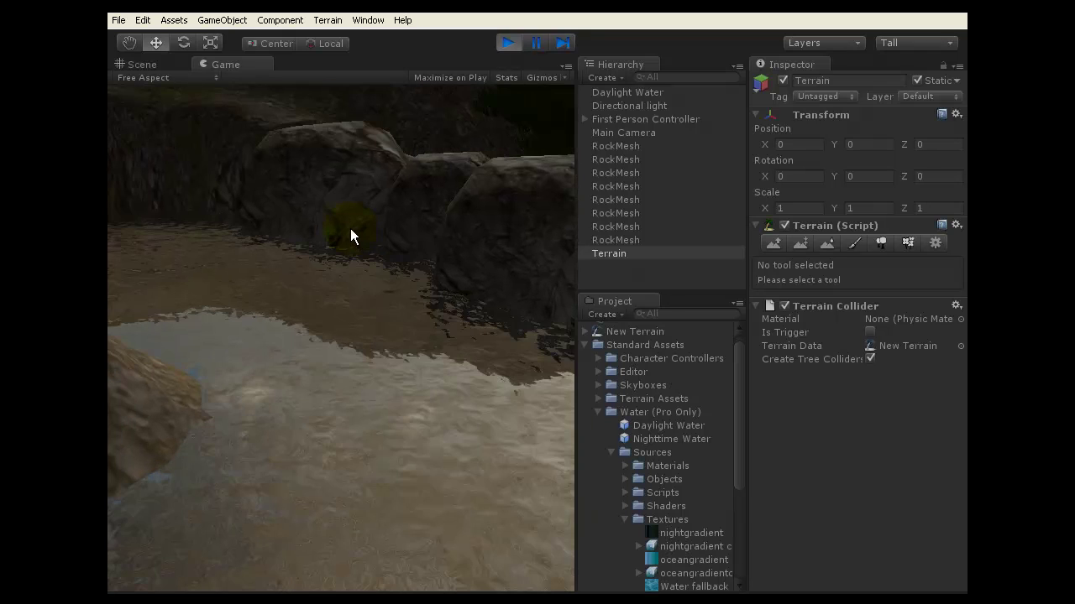
{"action": "key", "text": "w"}
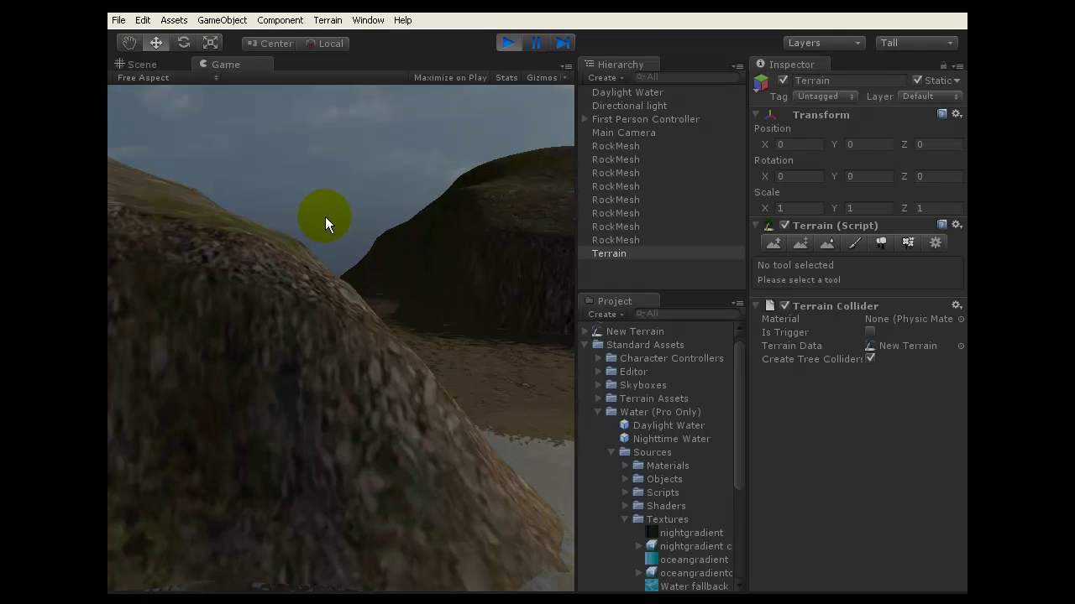
{"action": "key", "text": "w"}
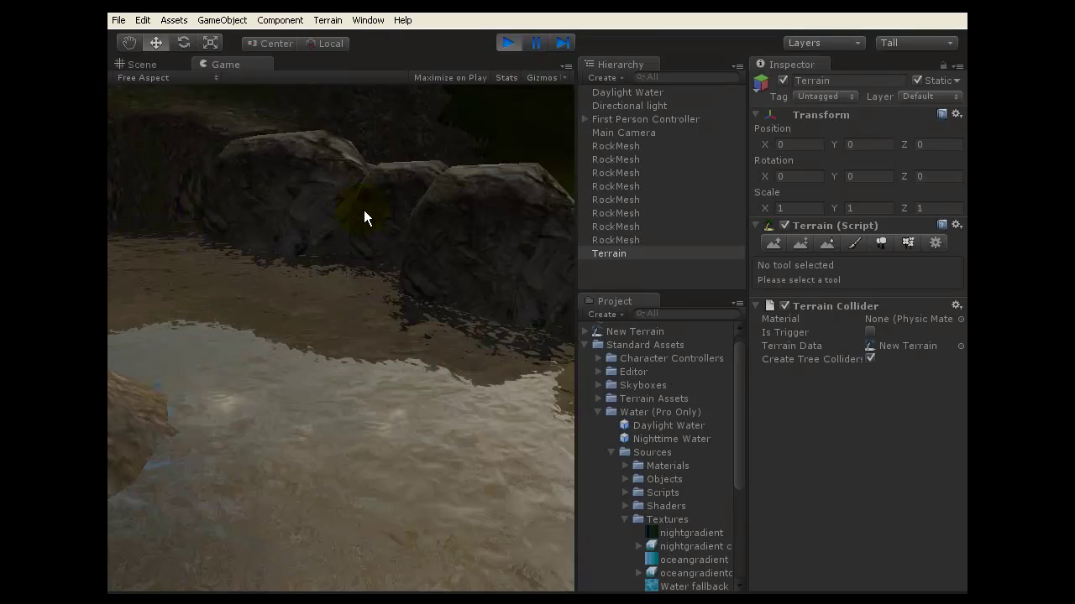
{"action": "key", "text": "w"}
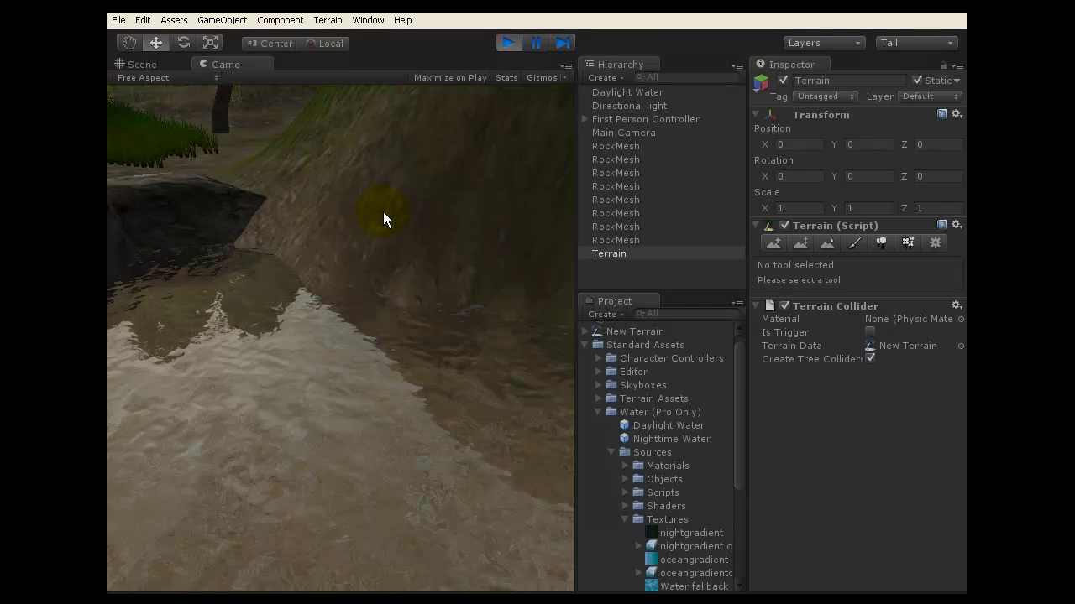
{"action": "key", "text": "w"}
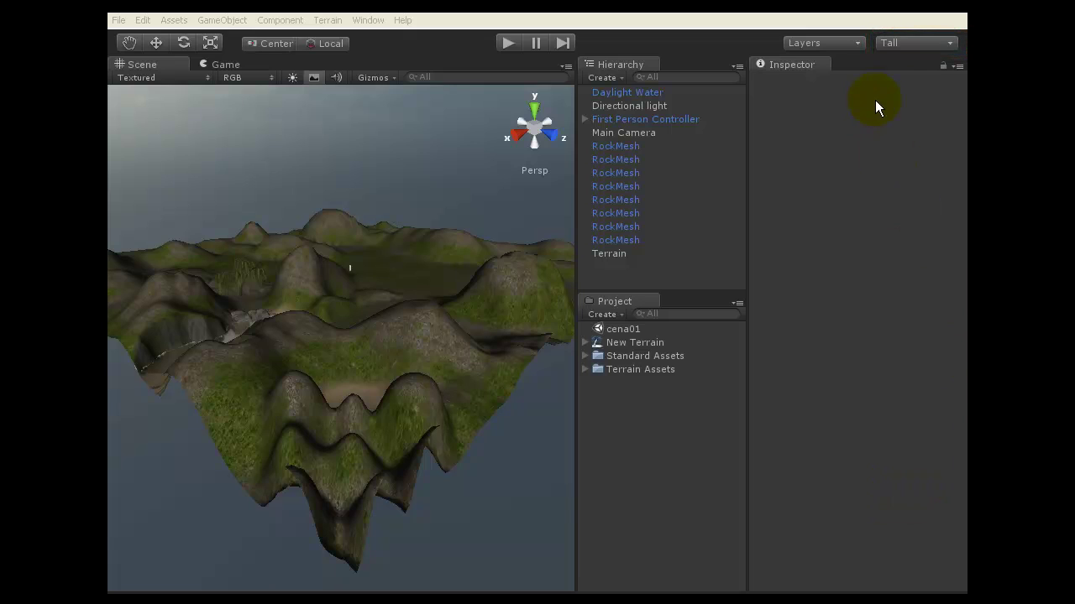
Step: View the editor's window layout presets, and switch to Blender to view its screen layout choices
{"action": "left_click", "coordinate": [942, 44]}
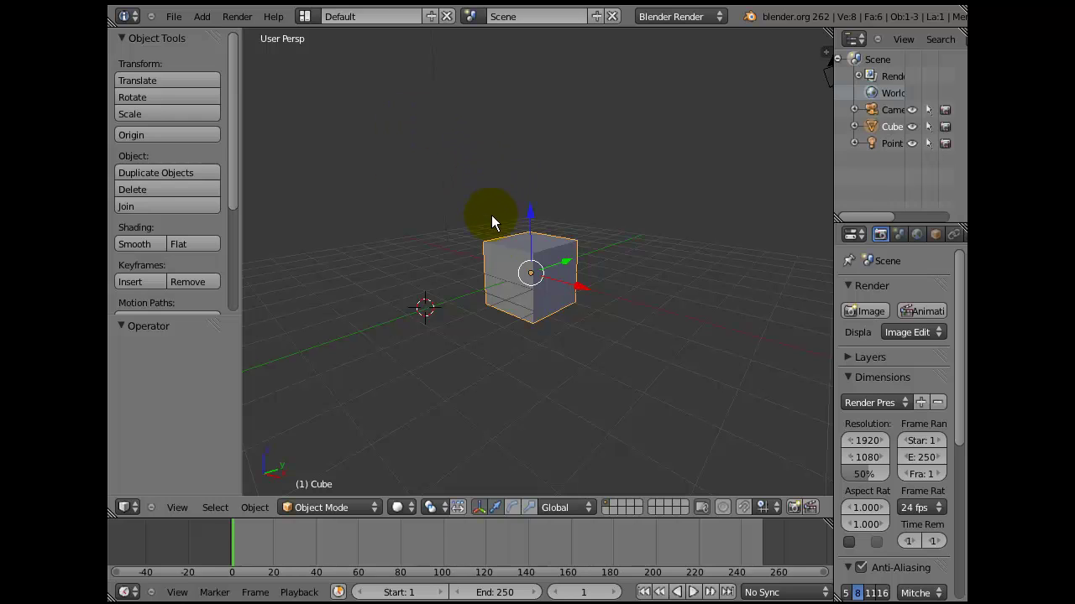
{"action": "left_click", "coordinate": [530, 274]}
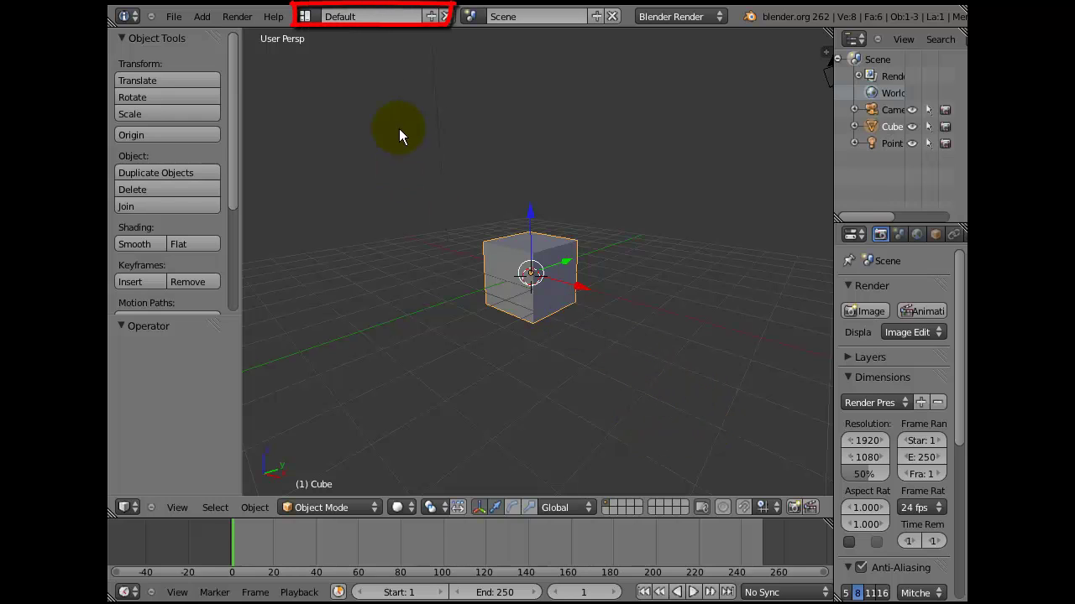
{"action": "left_click", "coordinate": [306, 17]}
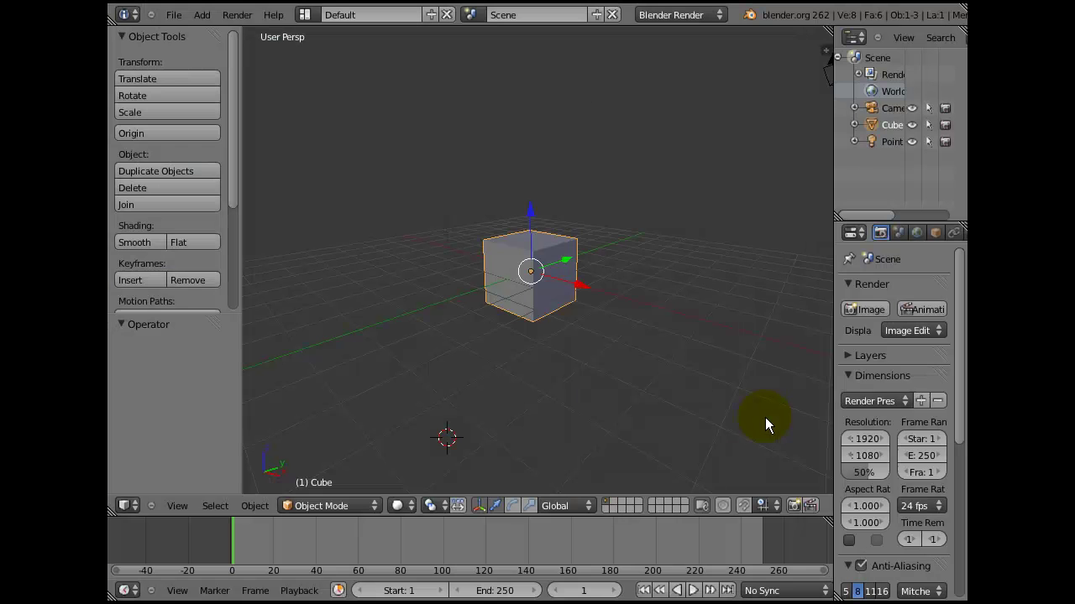
Step: Place the 3D cursor on the cube's centre and view the viewport shading choices
{"action": "left_click", "coordinate": [529, 269]}
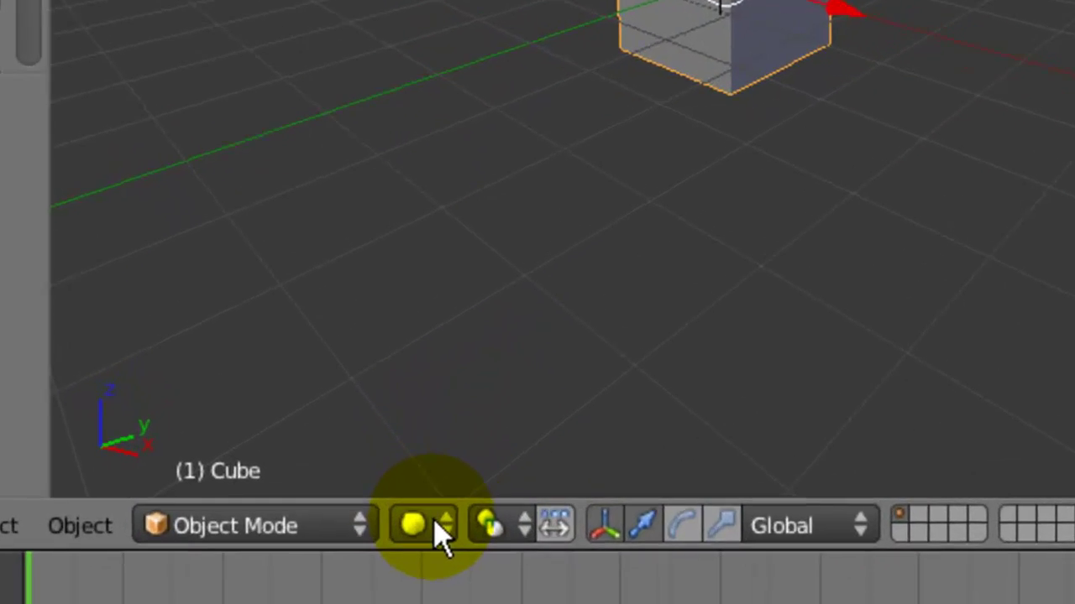
{"action": "left_click", "coordinate": [406, 505]}
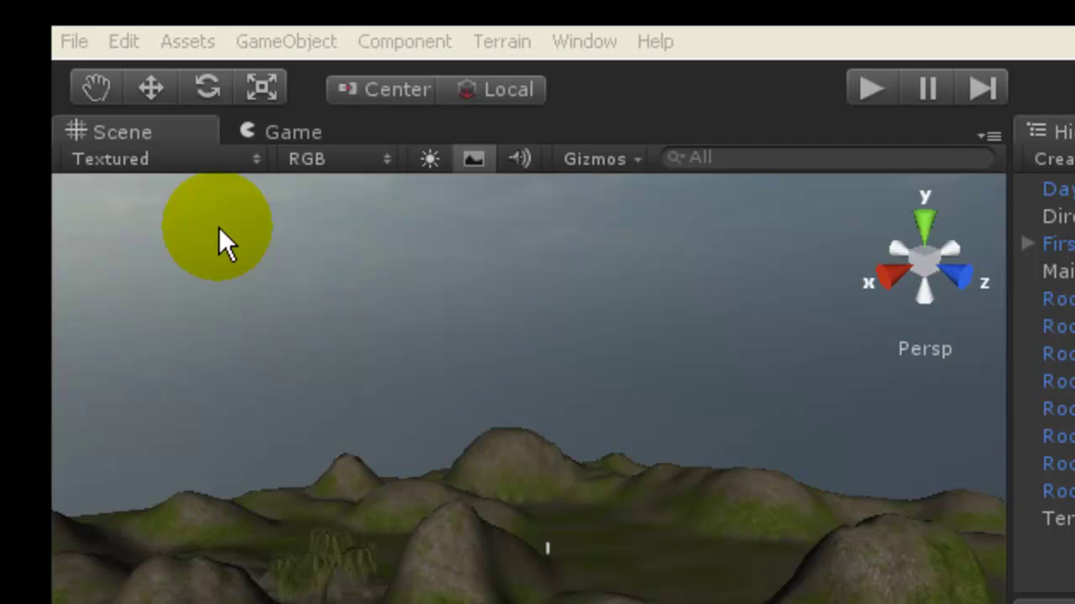
Step: Switch to Unity and set the scene view's draw mode to Wireframe
{"action": "left_click", "coordinate": [246, 161]}
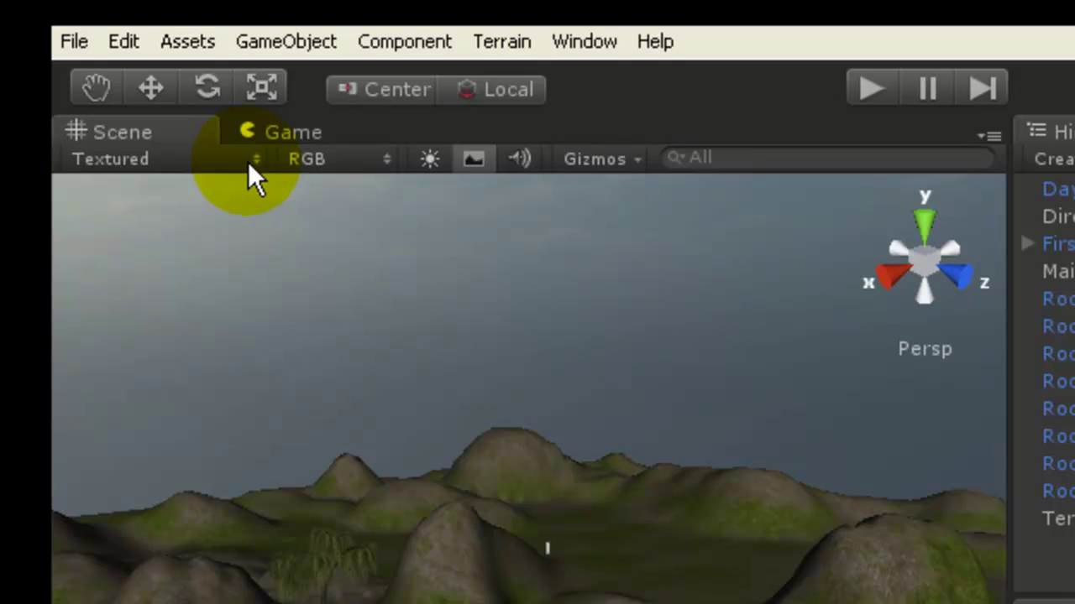
{"action": "left_click", "coordinate": [246, 159]}
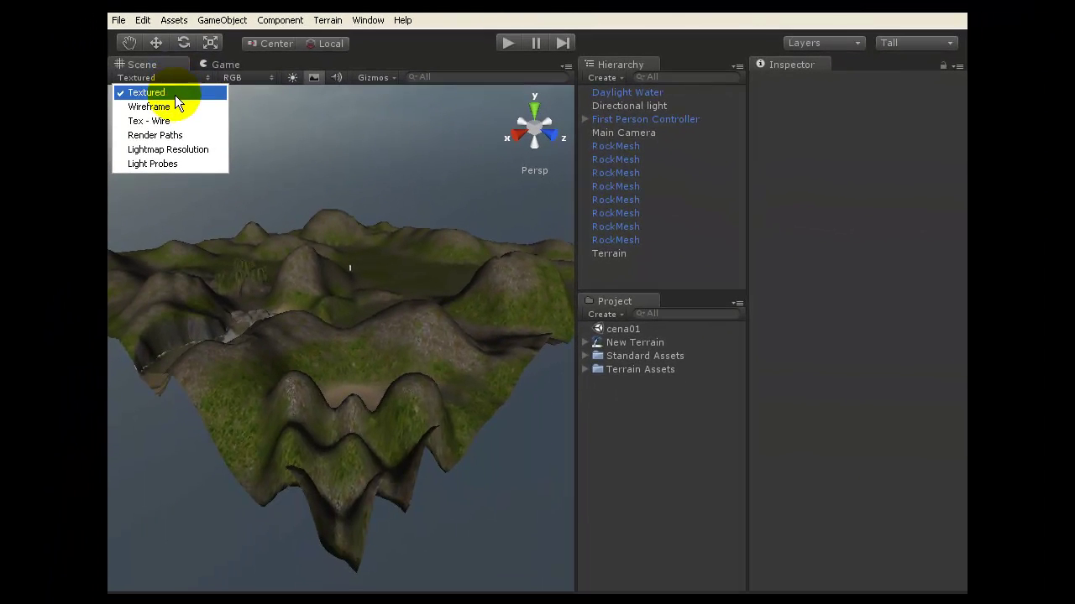
{"action": "left_click", "coordinate": [172, 123]}
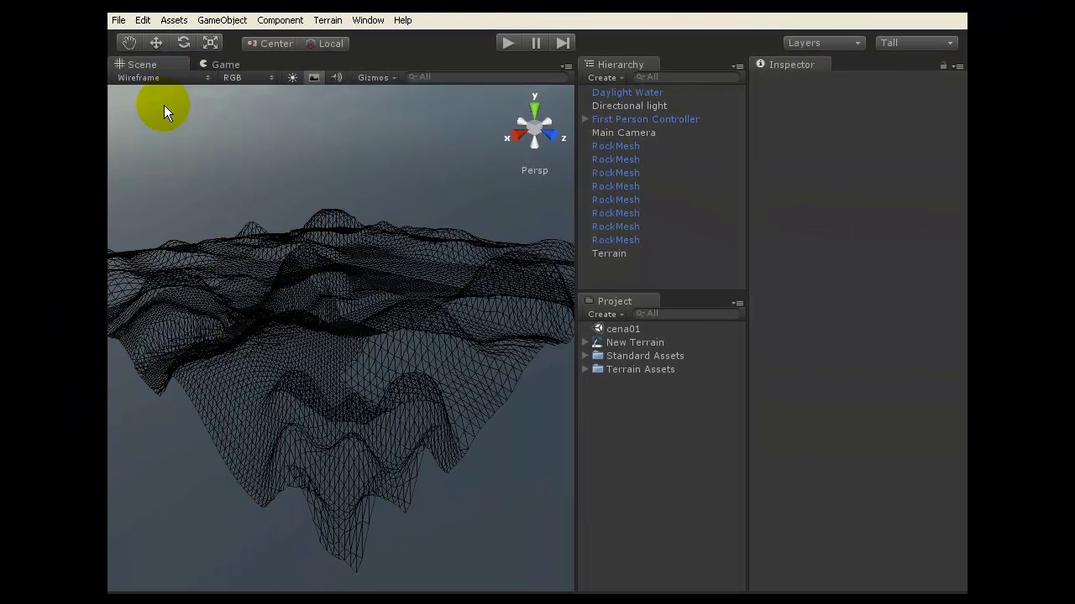
Step: Set the scene view's draw mode to Tex - Wire to examine the mesh over the terrain's textures
{"action": "left_click", "coordinate": [187, 78]}
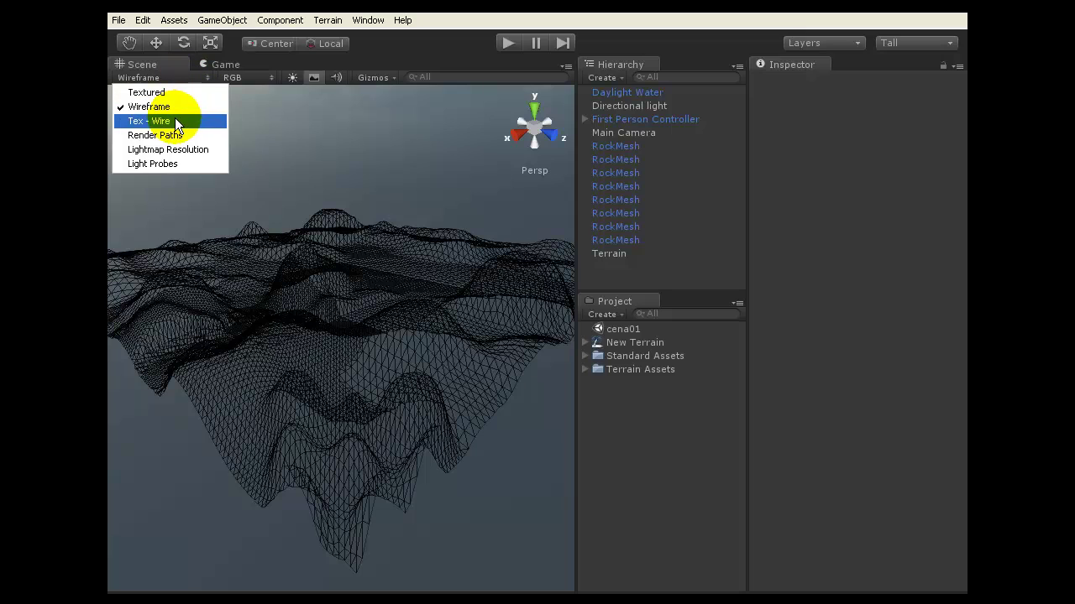
{"action": "left_click", "coordinate": [172, 120]}
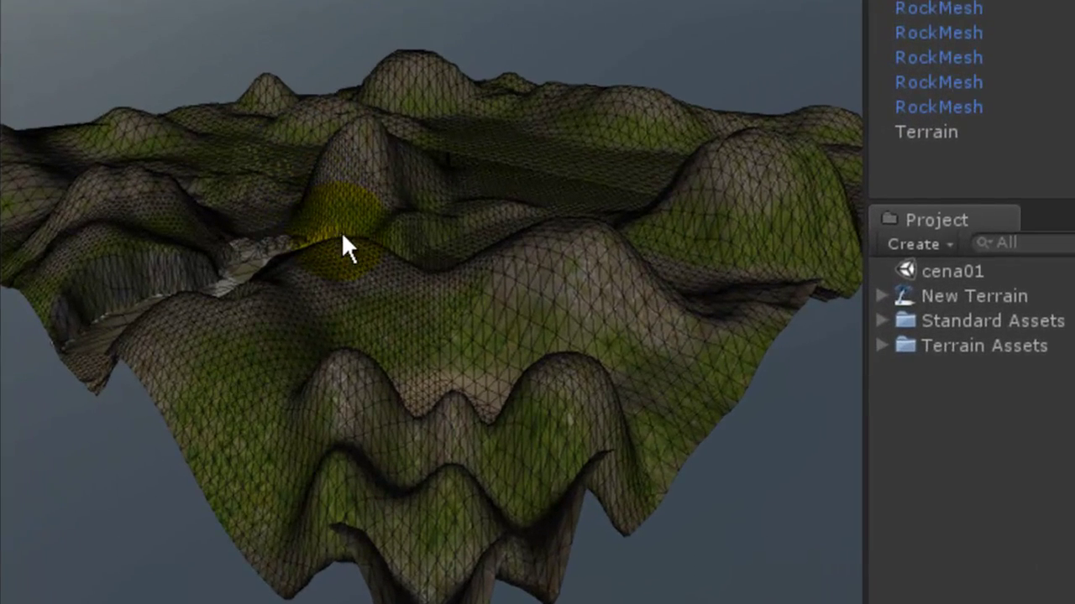
{"action": "key", "text": "Left"}
{"action": "key", "text": "Right"}
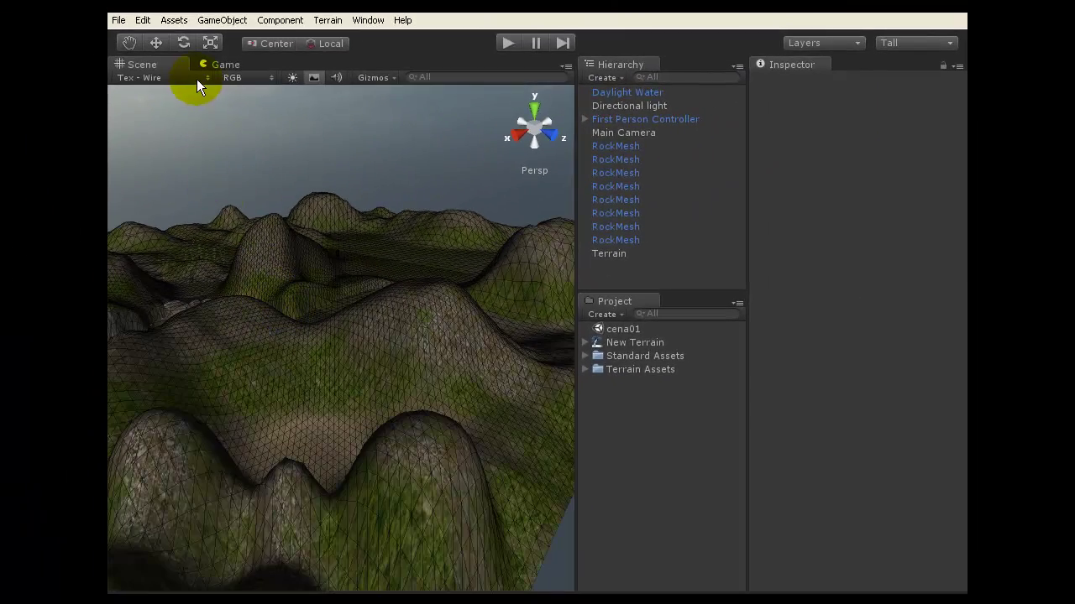
Step: Set the scene view's draw mode to Textured and examine the terrain from near and far
{"action": "left_click", "coordinate": [198, 78]}
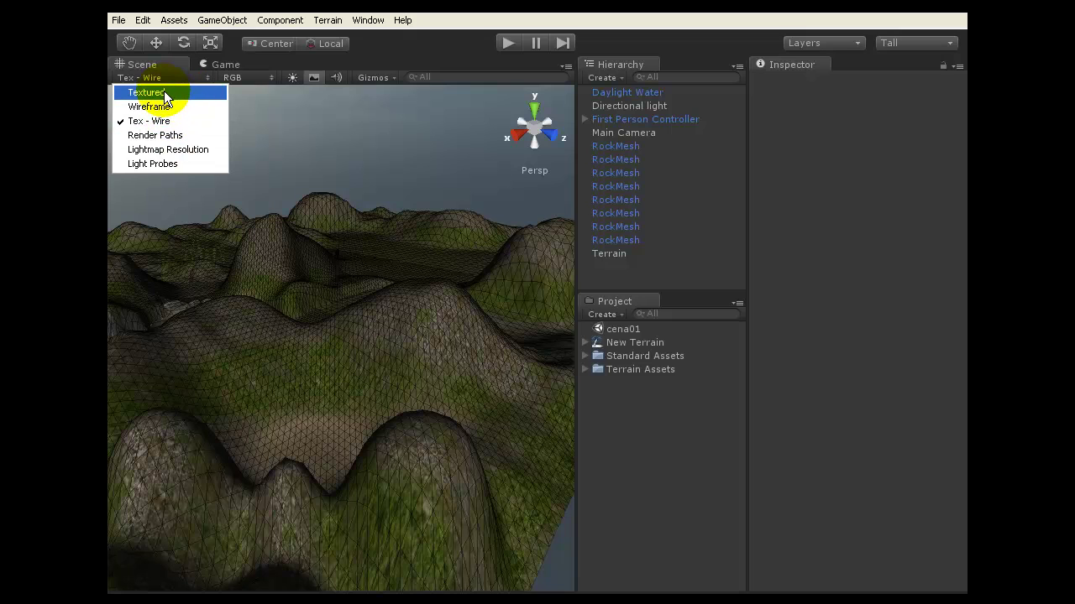
{"action": "left_click", "coordinate": [164, 94]}
{"action": "scroll", "coordinate": [248, 228], "scroll_direction": "down", "scroll_amount": 5}
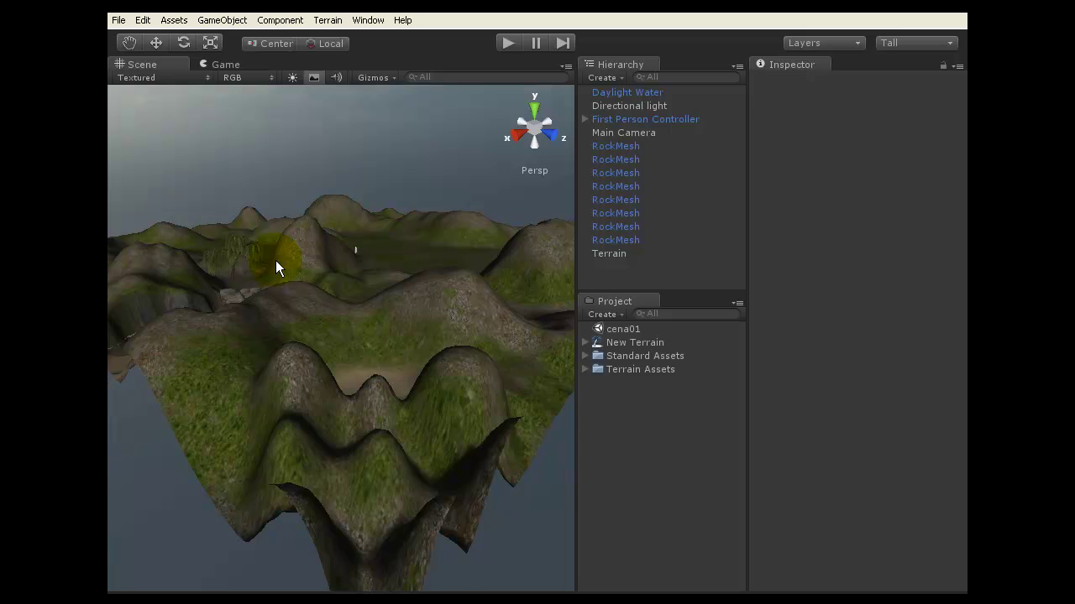
{"action": "scroll", "coordinate": [277, 267], "scroll_direction": "up", "scroll_amount": 3}
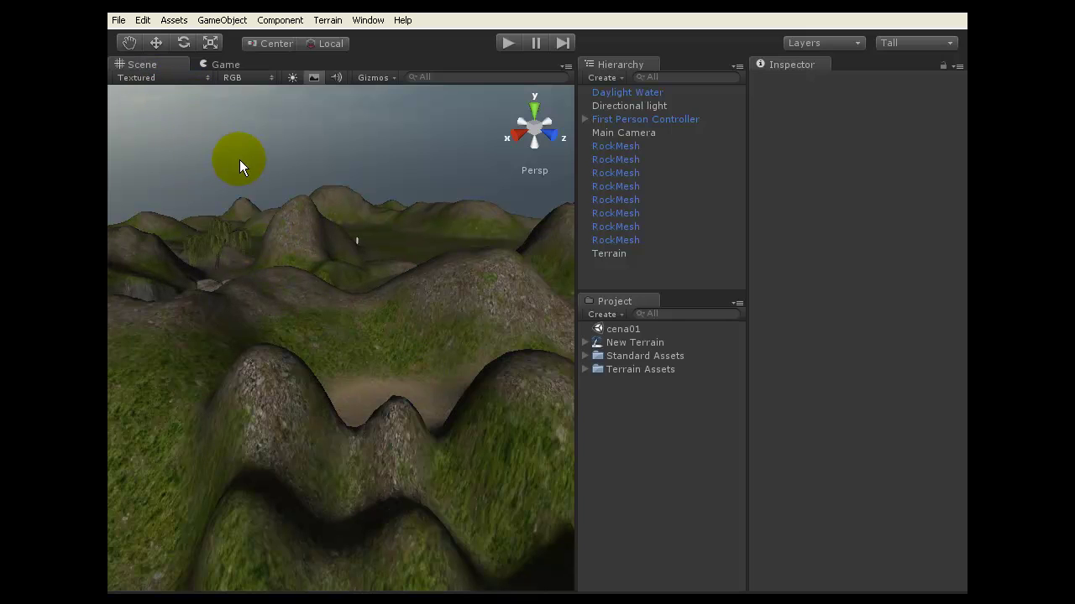
{"action": "scroll", "coordinate": [239, 160], "scroll_direction": "down", "scroll_amount": 3}
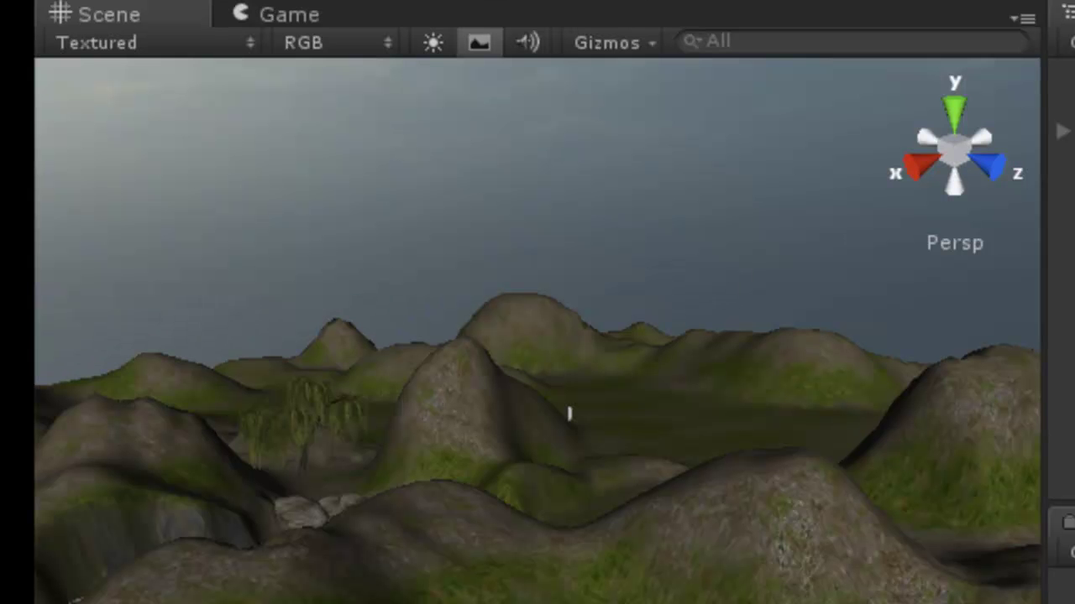
Step: View the scene's render mode choices and preview the Alpha and Overdraw modes
{"action": "left_click", "coordinate": [385, 44]}
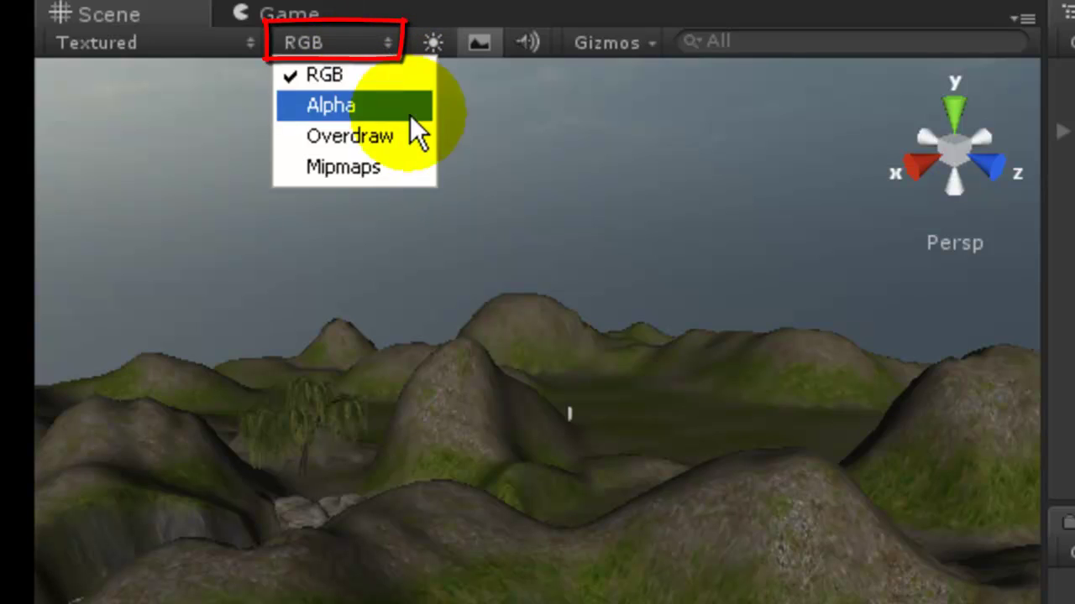
{"action": "key", "text": "Escape"}
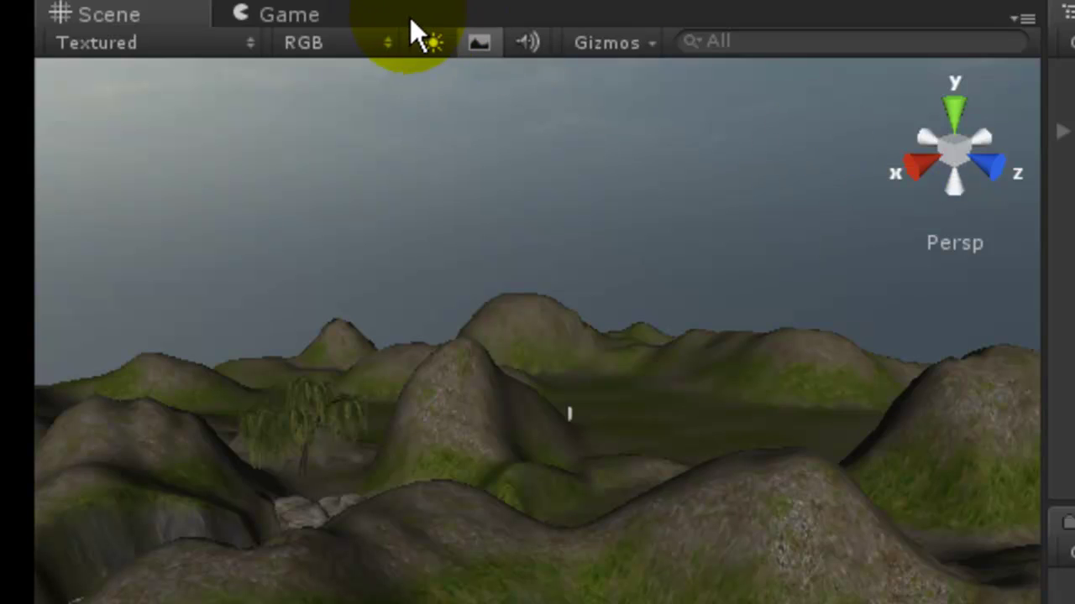
{"action": "left_click", "coordinate": [374, 36]}
{"action": "left_click", "coordinate": [370, 105]}
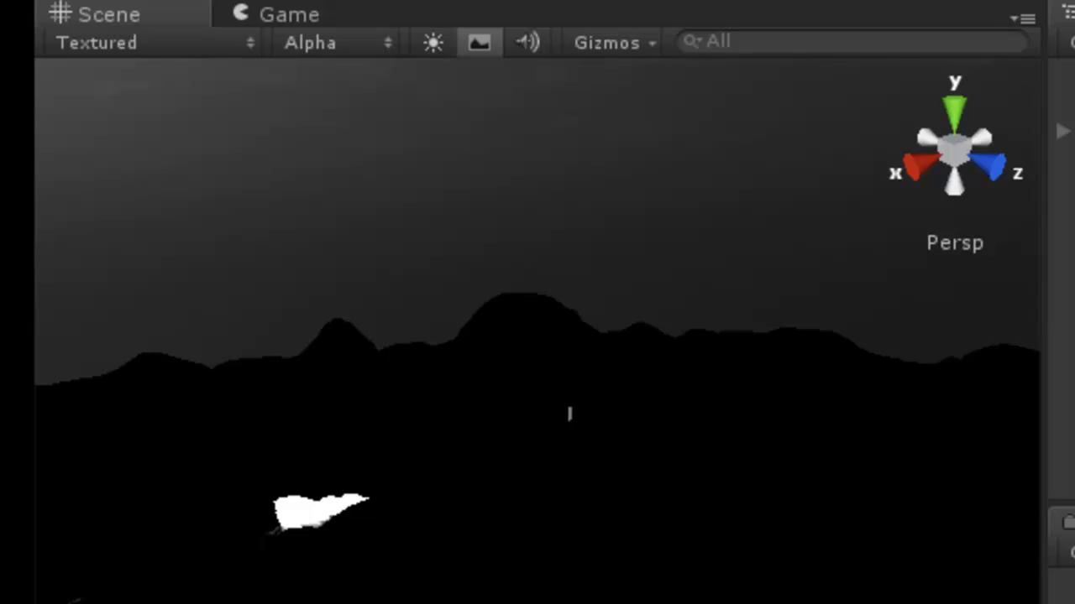
{"action": "left_click", "coordinate": [383, 43]}
{"action": "left_click", "coordinate": [383, 134]}
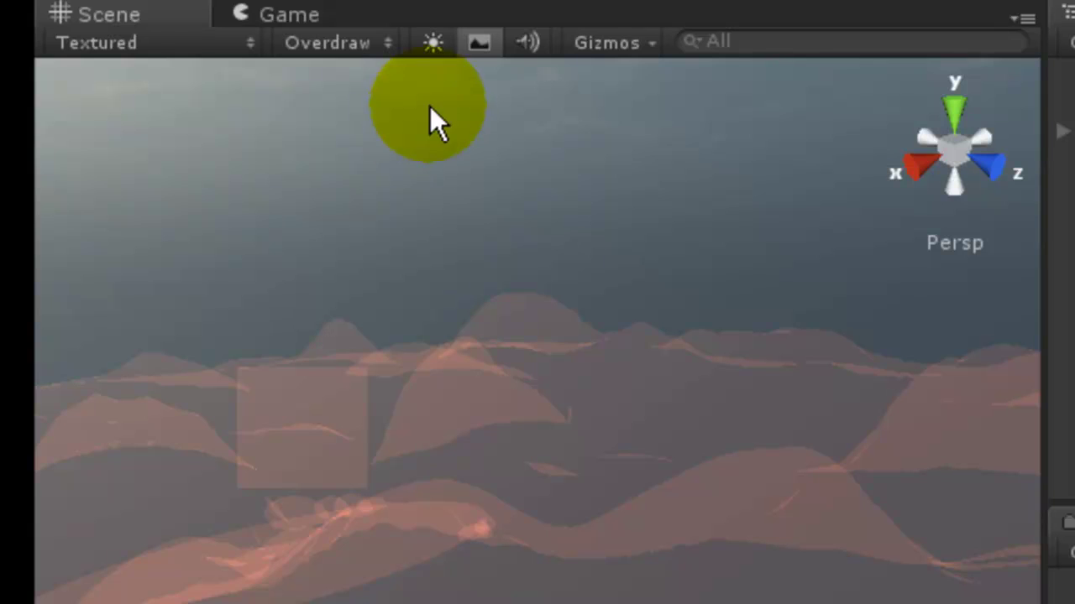
Step: Preview the scene's Mipmaps render mode and set the render mode back to RGB
{"action": "left_click", "coordinate": [385, 42]}
{"action": "left_click", "coordinate": [362, 168]}
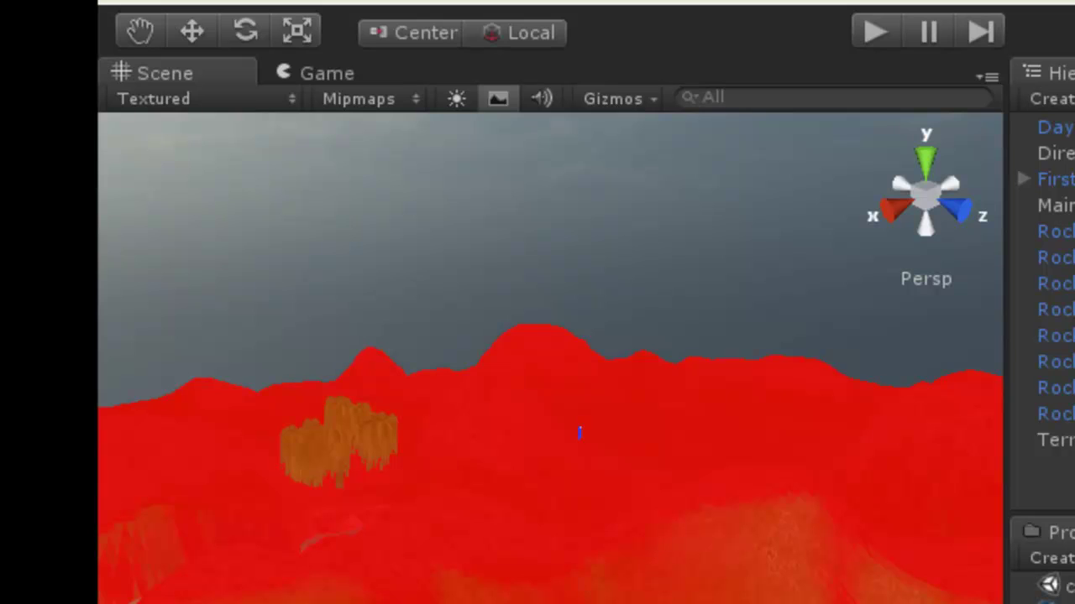
{"action": "left_click", "coordinate": [405, 94]}
{"action": "left_click", "coordinate": [385, 127]}
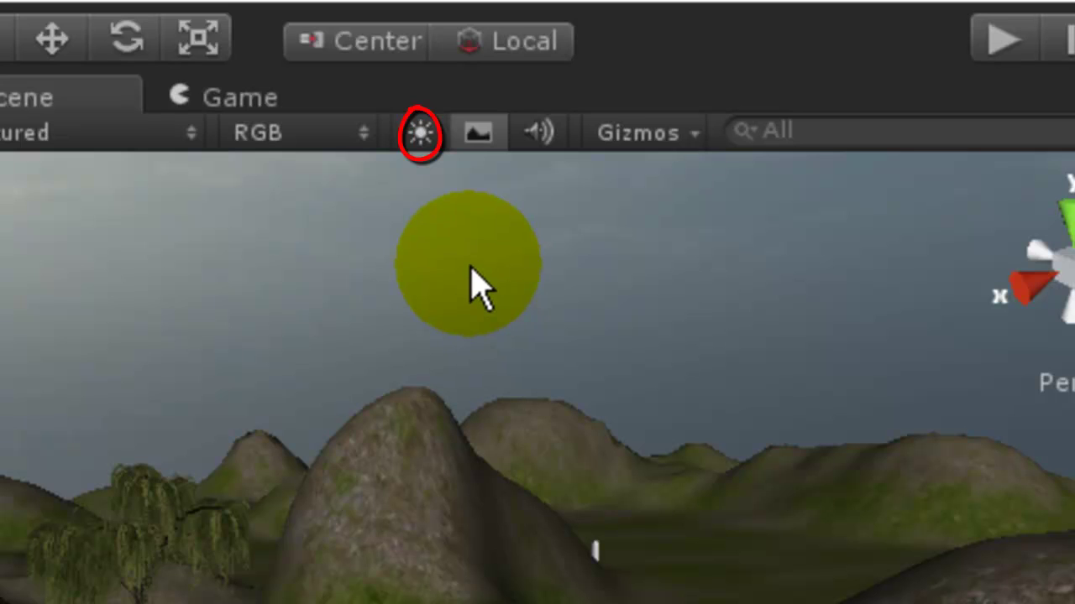
Step: Switch the scene lighting on and off repeatedly to compare the terrain's shading under each setting
{"action": "left_click", "coordinate": [470, 265]}
{"action": "scroll", "coordinate": [470, 265], "scroll_direction": "down", "scroll_amount": 2}
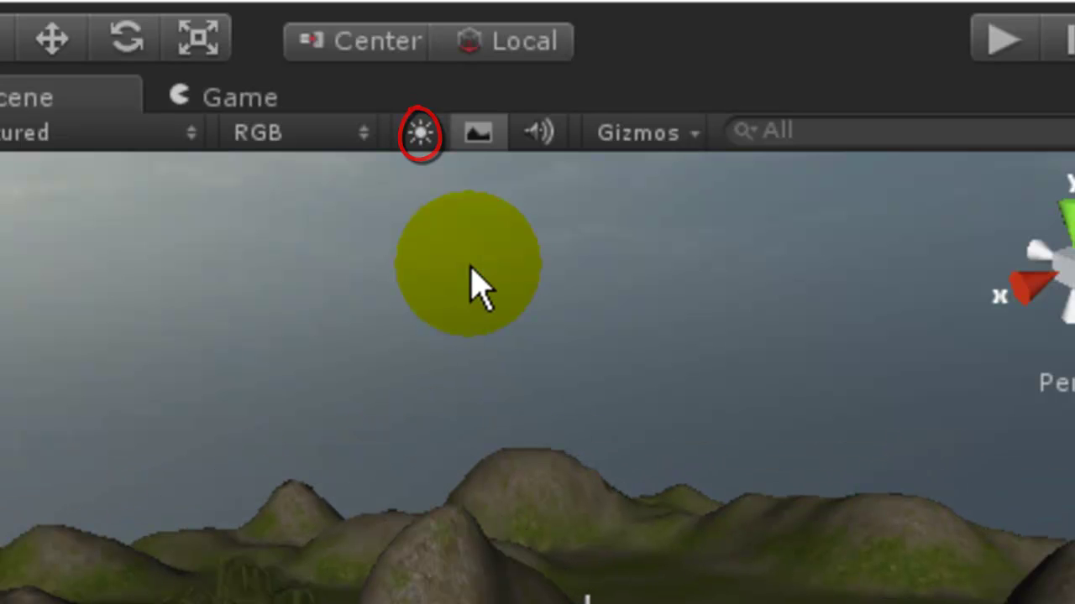
{"action": "left_click", "coordinate": [420, 143]}
{"action": "left_click", "coordinate": [421, 144]}
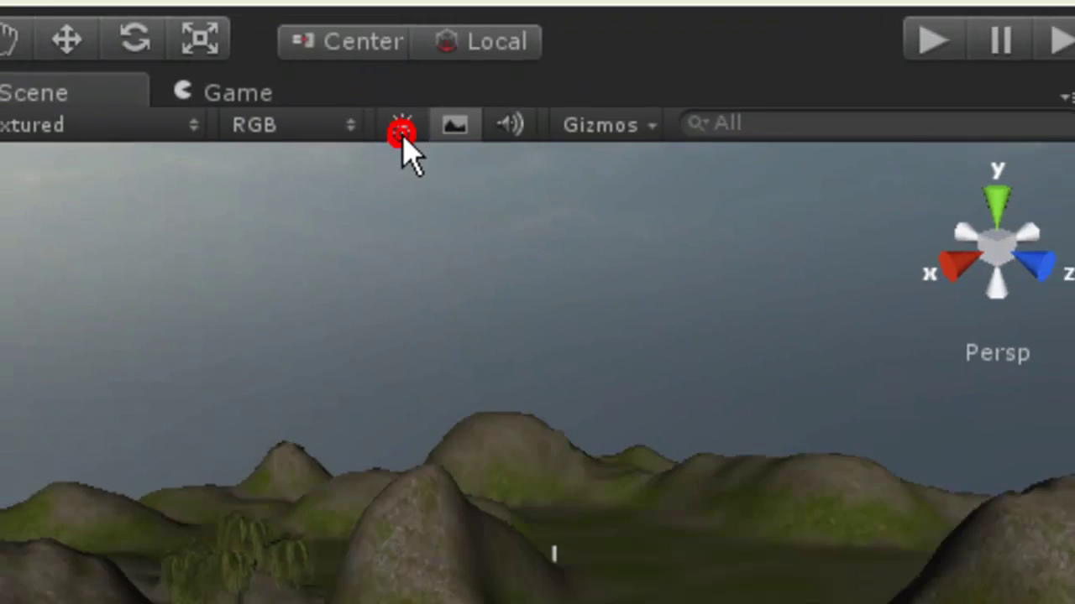
{"action": "left_click", "coordinate": [421, 144]}
{"action": "left_click", "coordinate": [420, 144]}
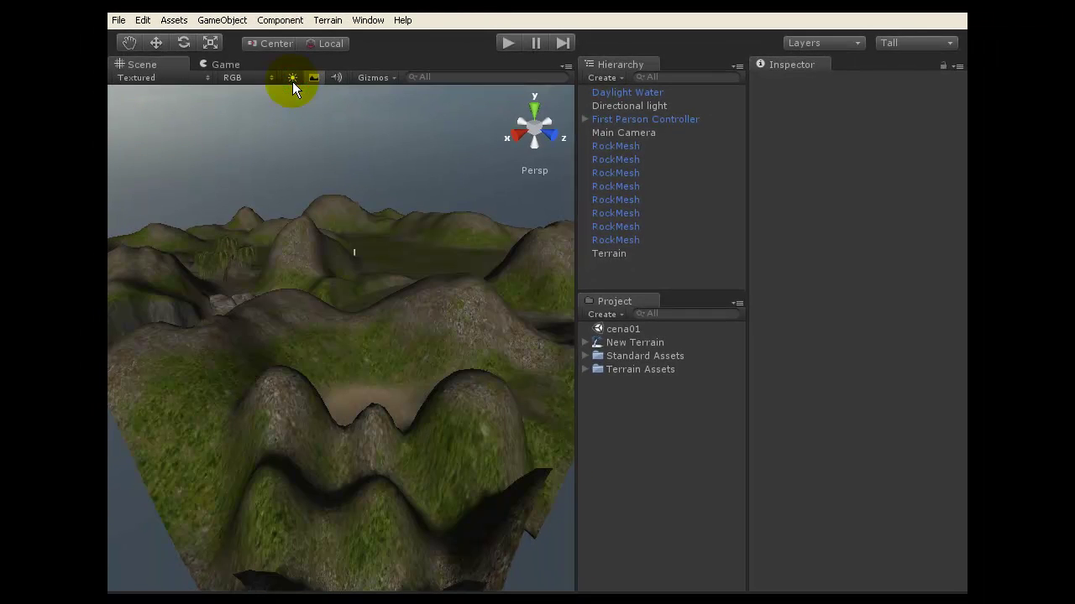
{"action": "left_click", "coordinate": [292, 78]}
{"action": "left_click", "coordinate": [292, 78]}
{"action": "left_click", "coordinate": [292, 80]}
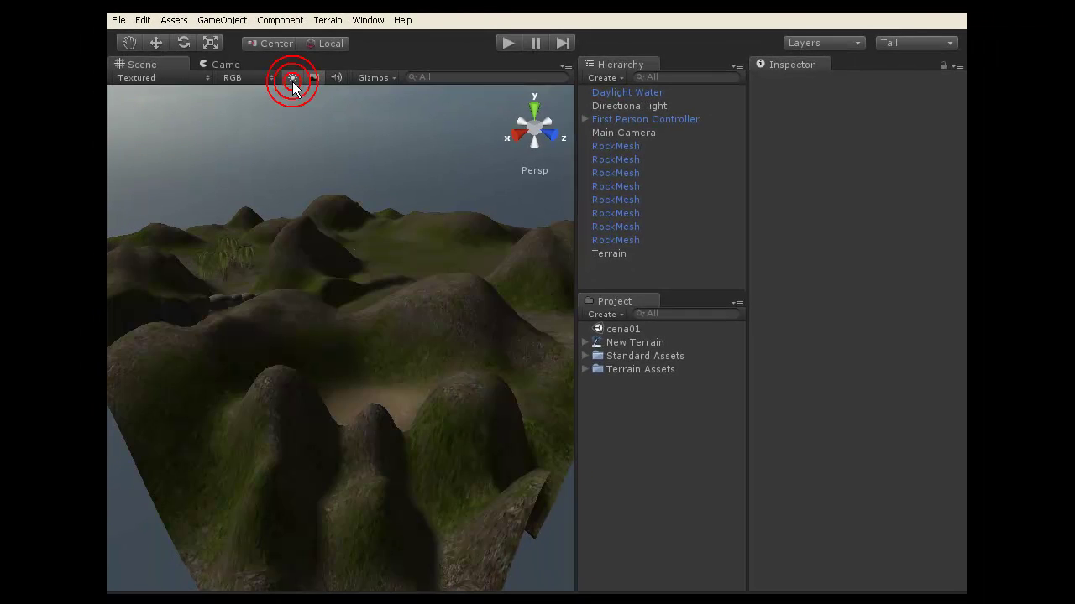
{"action": "left_click", "coordinate": [292, 80]}
{"action": "left_click", "coordinate": [292, 80]}
{"action": "left_click", "coordinate": [292, 79]}
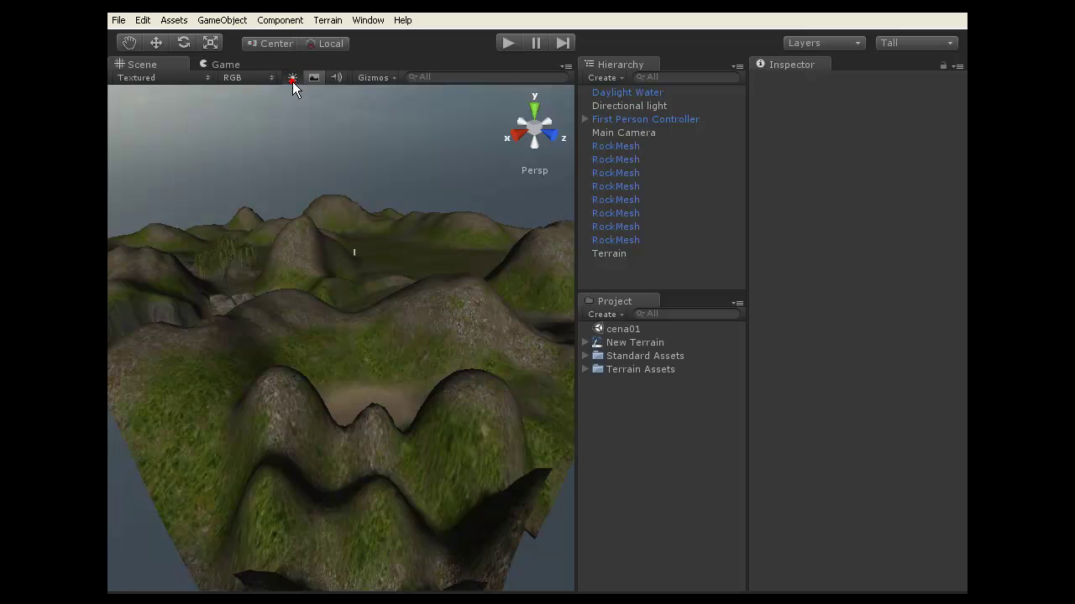
{"action": "left_click", "coordinate": [292, 79]}
{"action": "left_click", "coordinate": [292, 78]}
{"action": "left_click", "coordinate": [292, 79]}
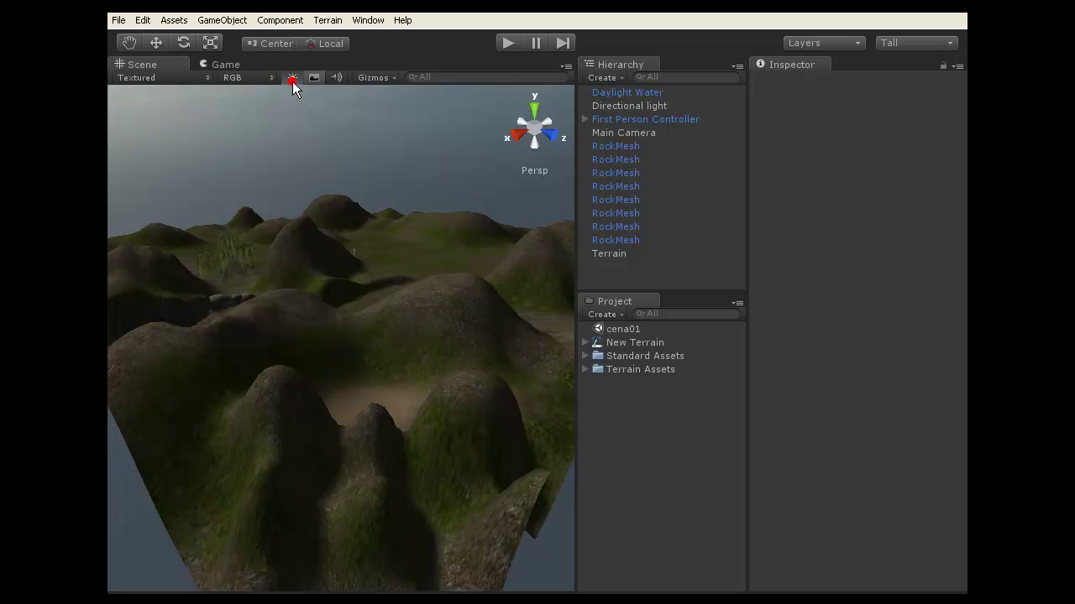
{"action": "left_click", "coordinate": [293, 79]}
{"action": "left_click", "coordinate": [292, 79]}
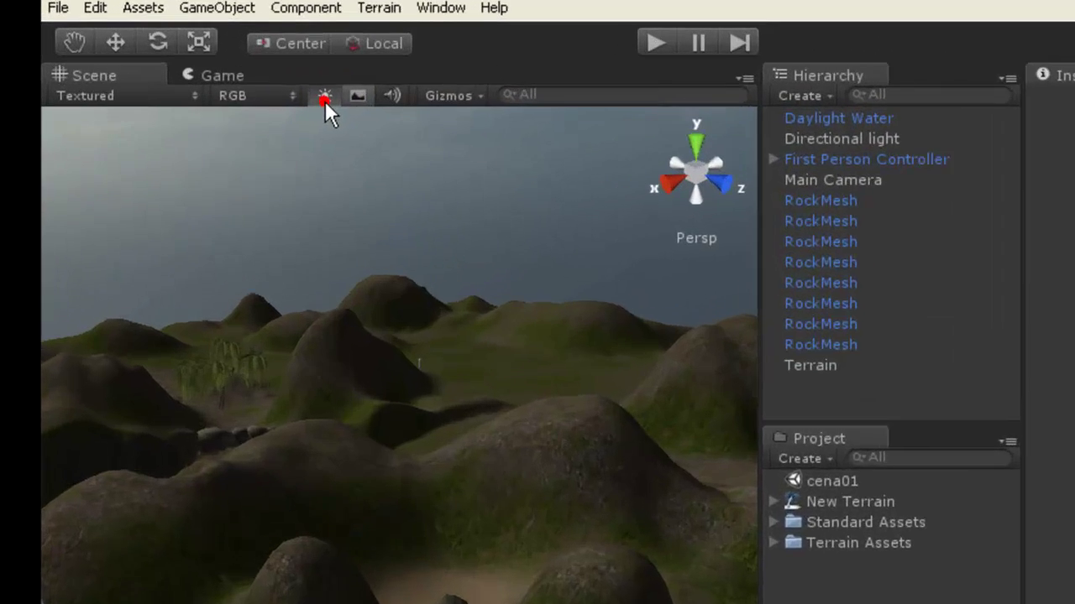
{"action": "left_click", "coordinate": [325, 97]}
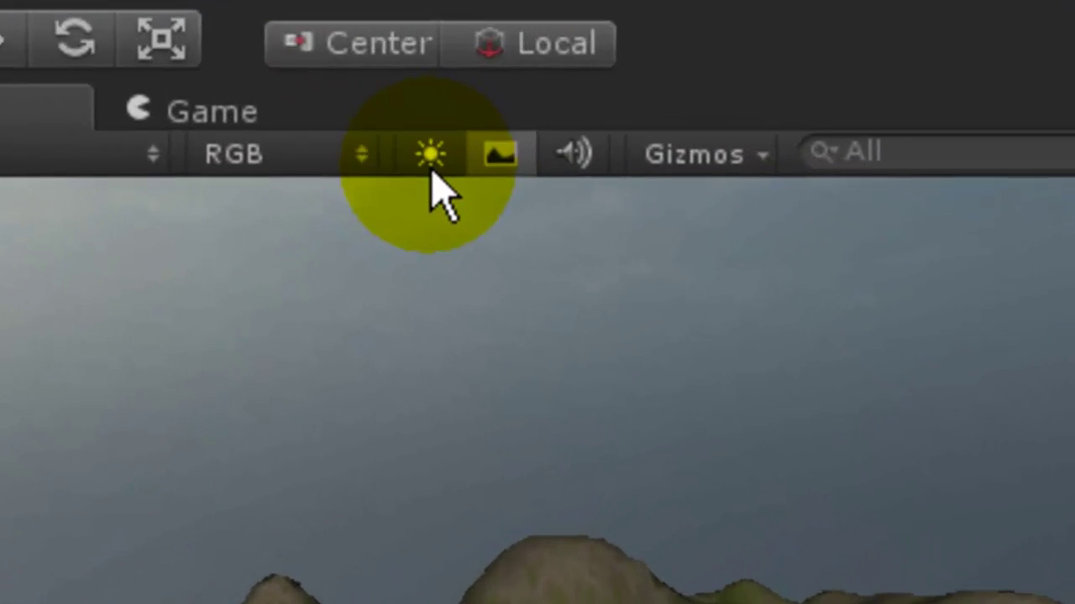
Step: Hide the scene view's skybox and examine the terrain against the plain grid
{"action": "left_click", "coordinate": [357, 98]}
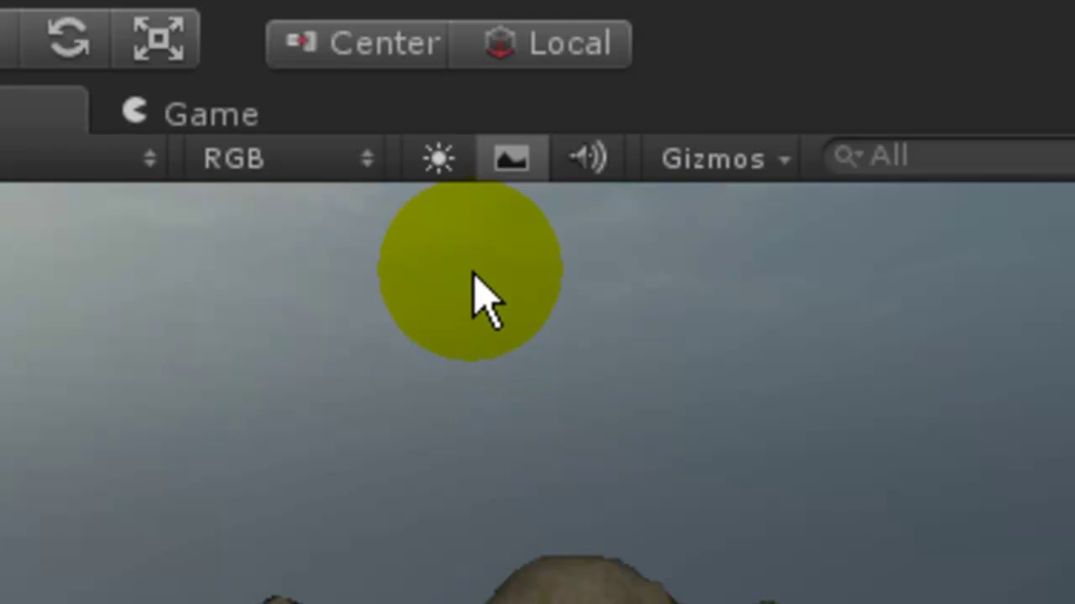
{"action": "left_click", "coordinate": [511, 159]}
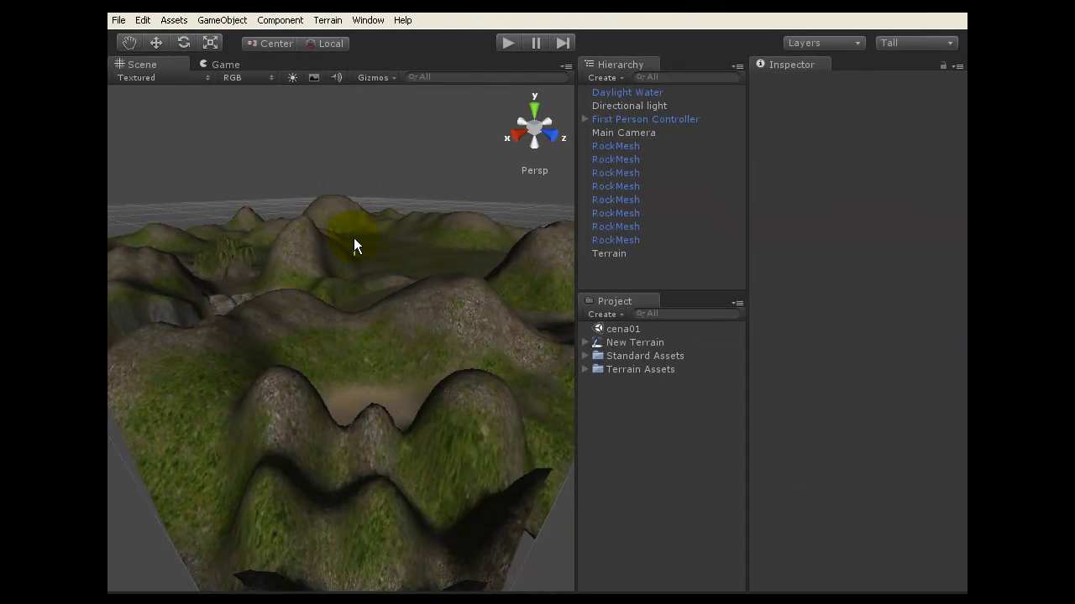
{"action": "scroll", "coordinate": [350, 235], "scroll_direction": "down", "scroll_amount": 5}
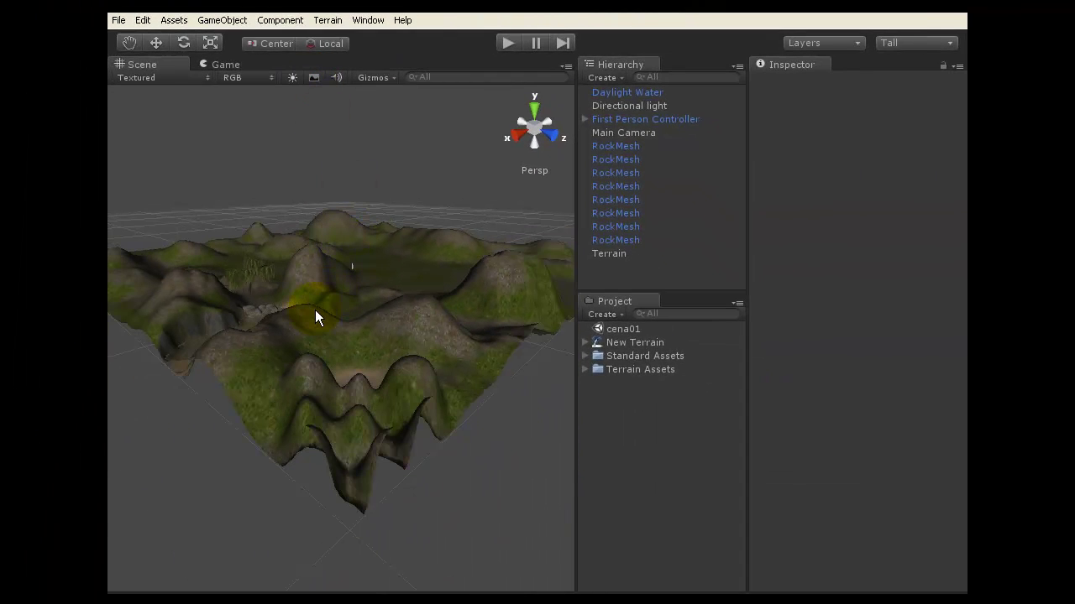
{"action": "scroll", "coordinate": [318, 310], "scroll_direction": "down", "scroll_amount": 5}
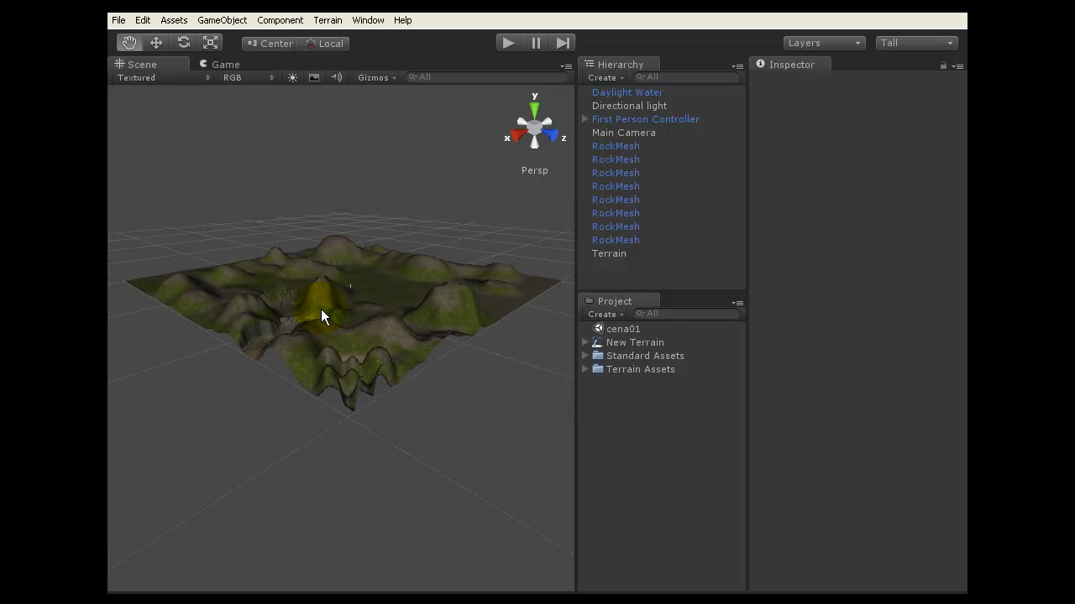
{"action": "scroll", "coordinate": [320, 308], "scroll_direction": "down", "scroll_amount": 2}
{"action": "scroll", "coordinate": [321, 307], "scroll_direction": "up", "scroll_amount": 5}
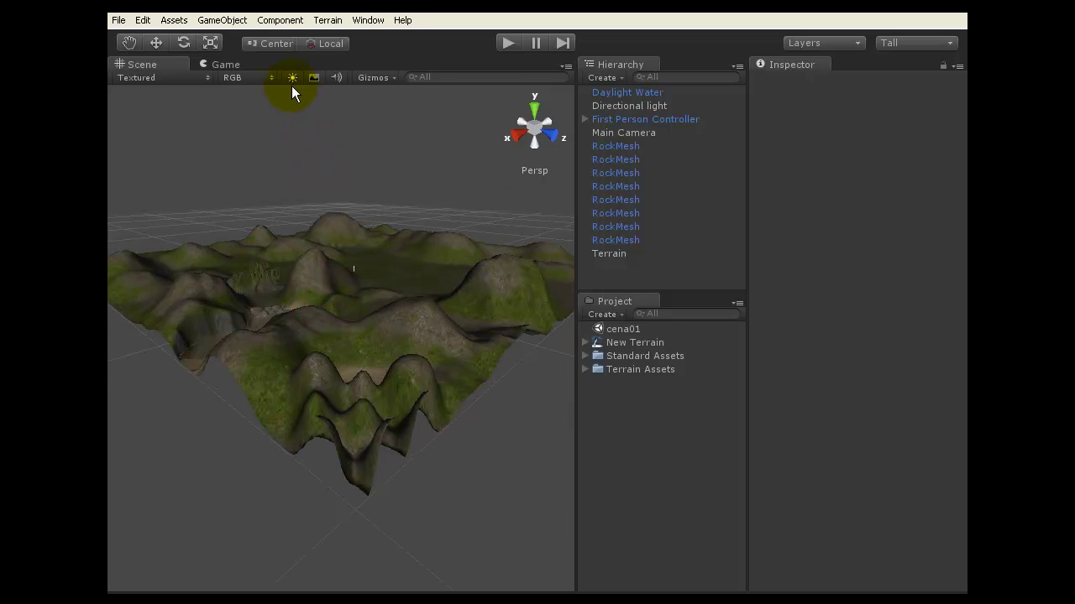
Step: Show the skybox in the scene view again and compare the background with it off and on
{"action": "left_click", "coordinate": [315, 78]}
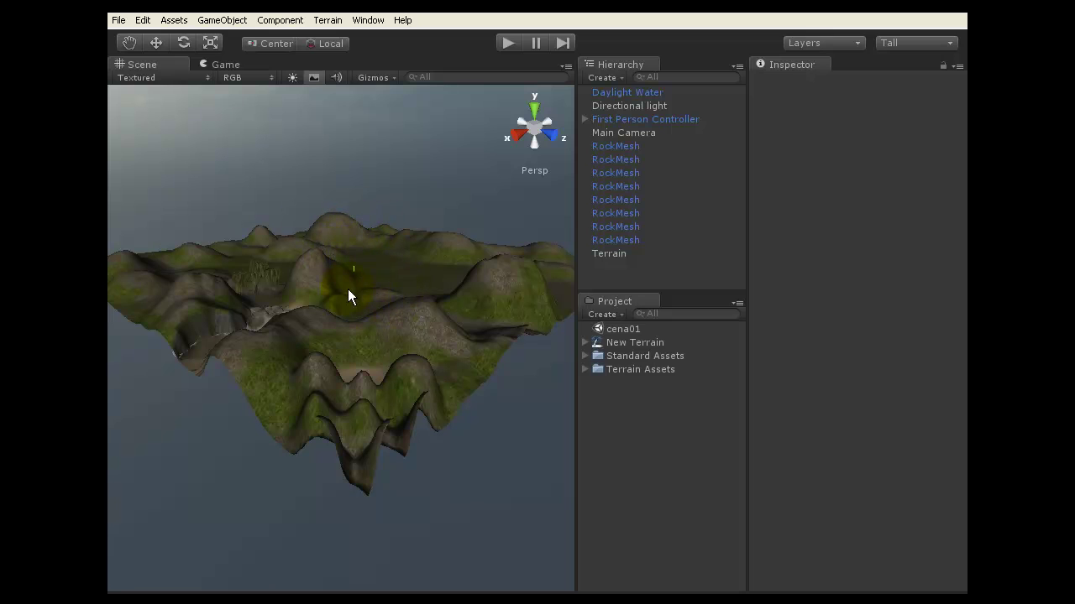
{"action": "scroll", "coordinate": [347, 260], "scroll_direction": "up", "scroll_amount": 5}
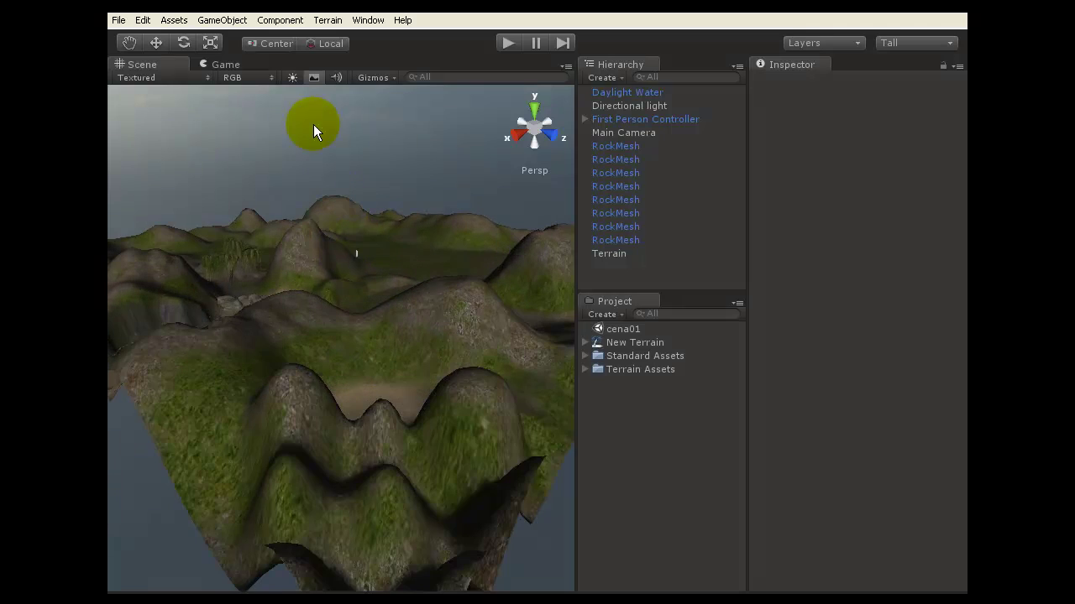
{"action": "left_click", "coordinate": [311, 78]}
{"action": "left_click", "coordinate": [310, 78]}
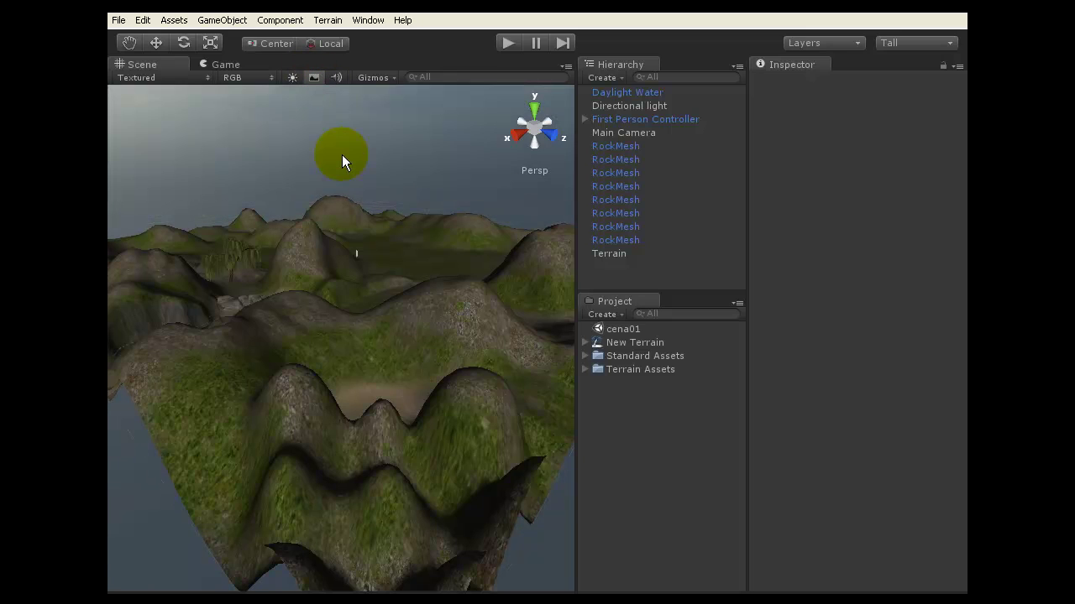
{"action": "left_click_drag", "start_coordinate": [342, 154], "coordinate": [353, 172], "text": "alt"}
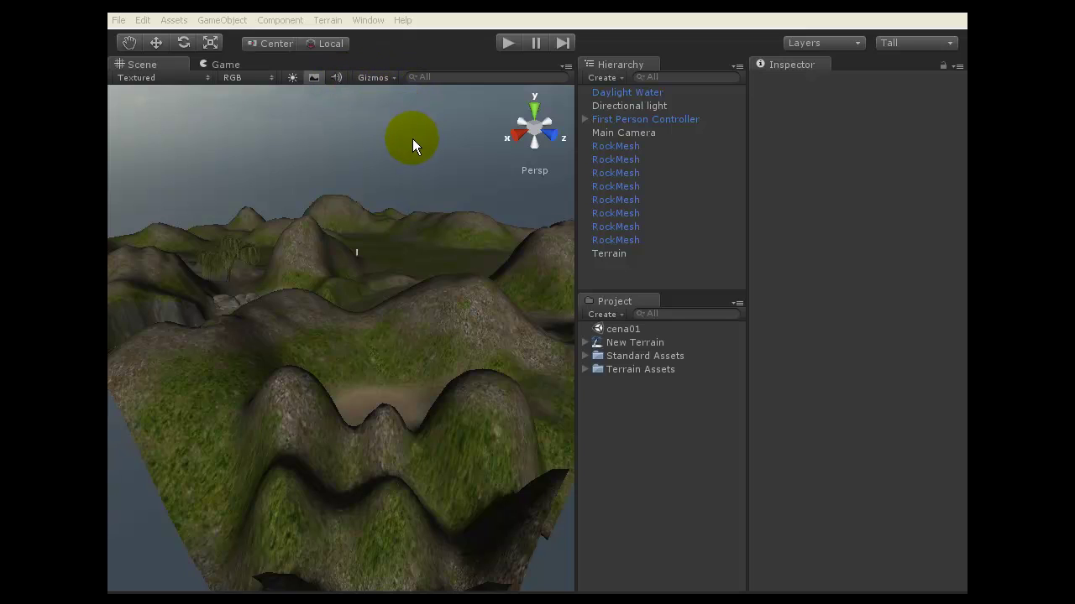
Step: Select the terrain in the scene view and look at it from wider and closer distances
{"action": "left_click", "coordinate": [347, 329]}
{"action": "left_click", "coordinate": [352, 309]}
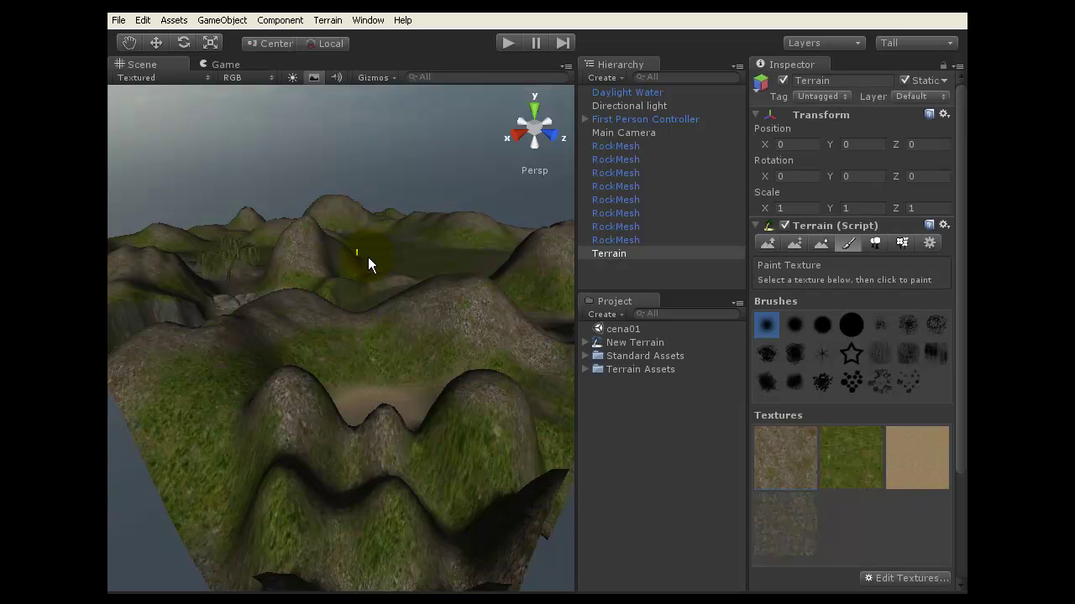
{"action": "scroll", "coordinate": [408, 193], "scroll_direction": "down", "scroll_amount": 5}
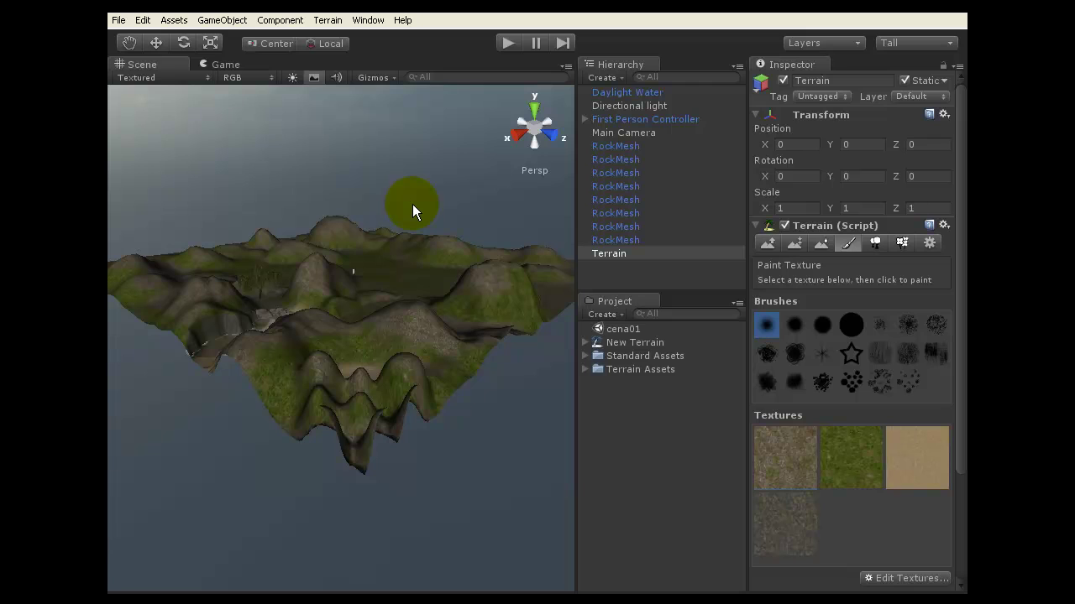
{"action": "scroll", "coordinate": [413, 204], "scroll_direction": "up", "scroll_amount": 3}
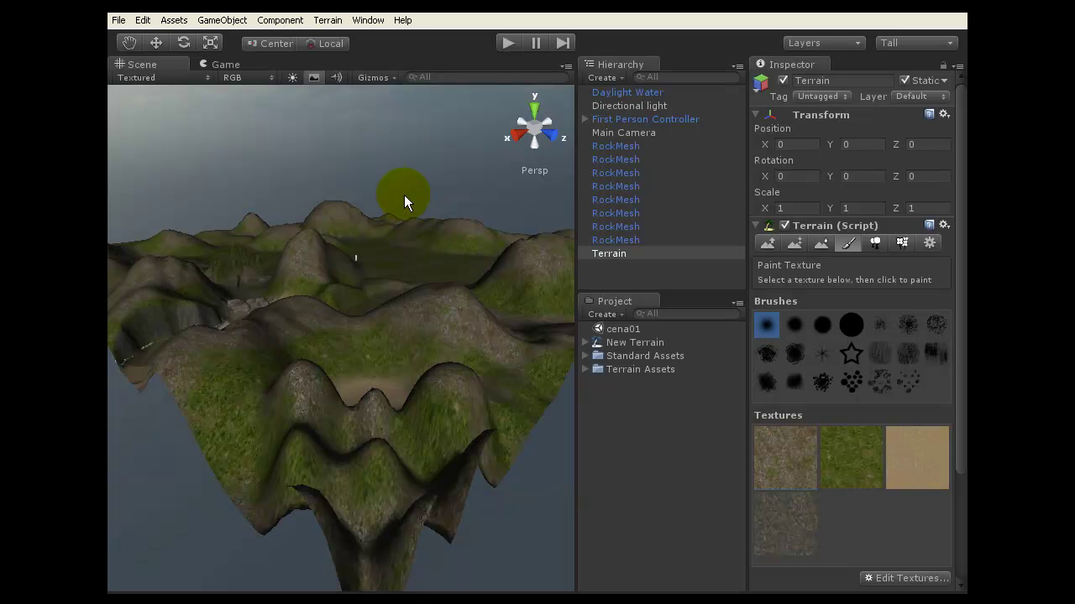
{"action": "scroll", "coordinate": [404, 196], "scroll_direction": "up", "scroll_amount": 2}
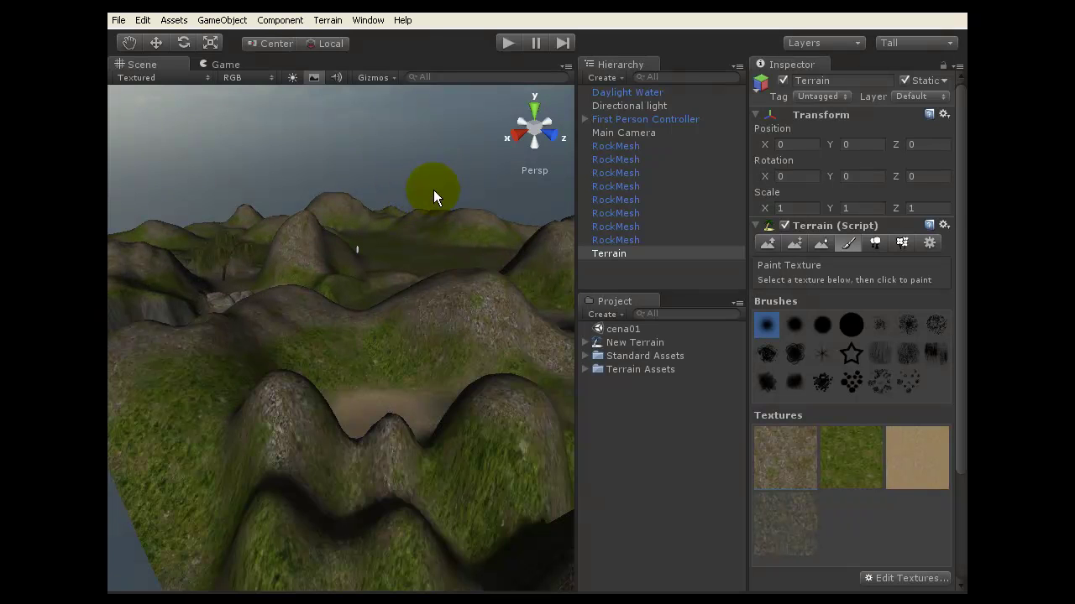
{"action": "scroll", "coordinate": [430, 185], "scroll_direction": "down", "scroll_amount": 2}
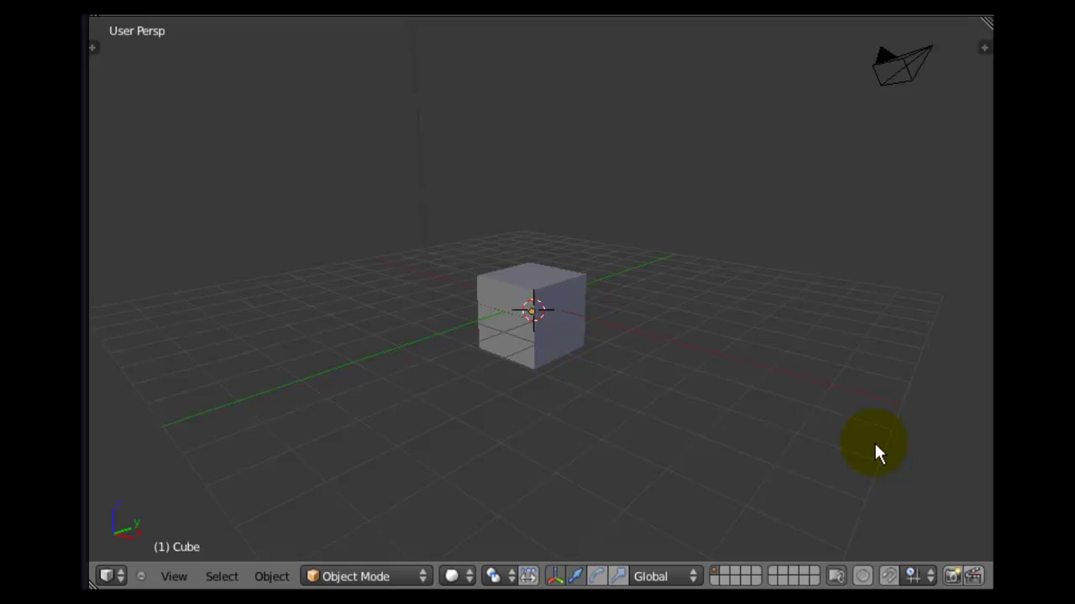
Step: In Blender, select the default cube and look through the transform orientation options, keeping Global
{"action": "right_click", "coordinate": [533, 314]}
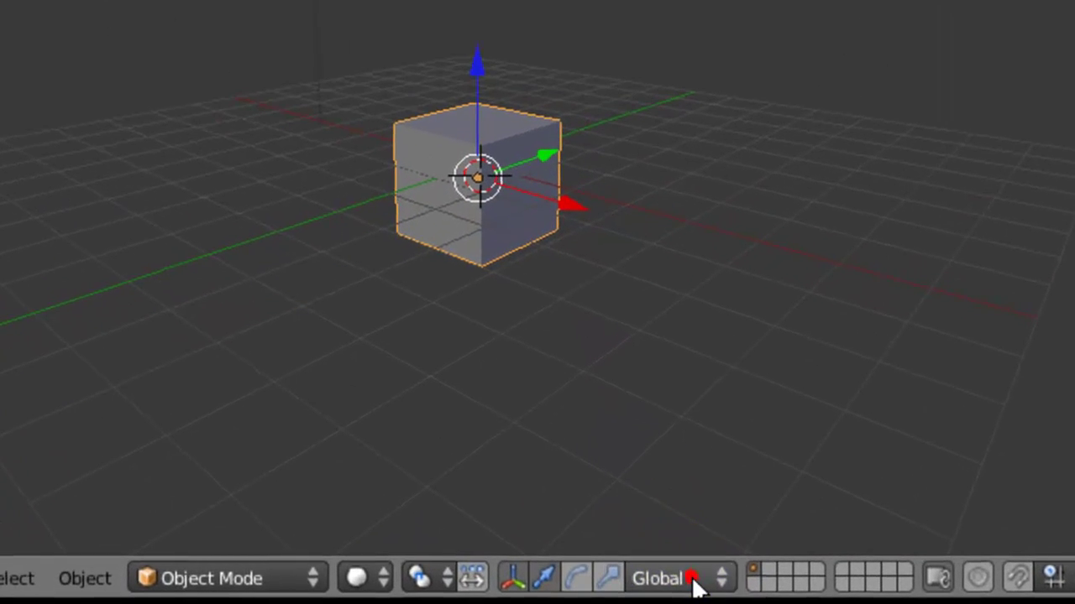
{"action": "left_click", "coordinate": [645, 518]}
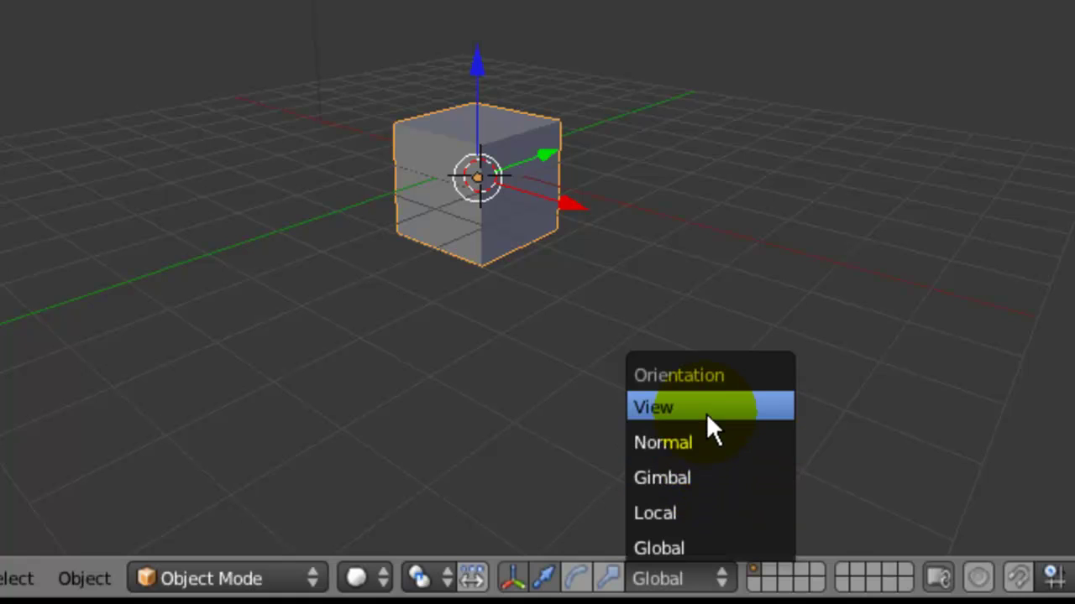
{"action": "left_click", "coordinate": [720, 554]}
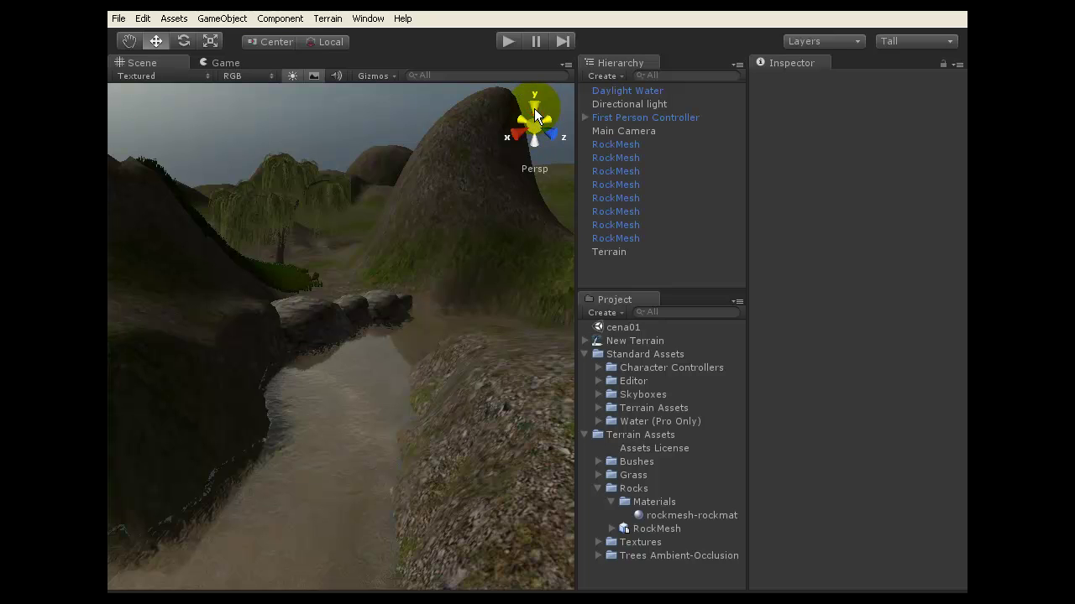
Step: In Unity, switch the scene view between the top, right and perspective views using the scene gizmo
{"action": "left_click", "coordinate": [534, 107]}
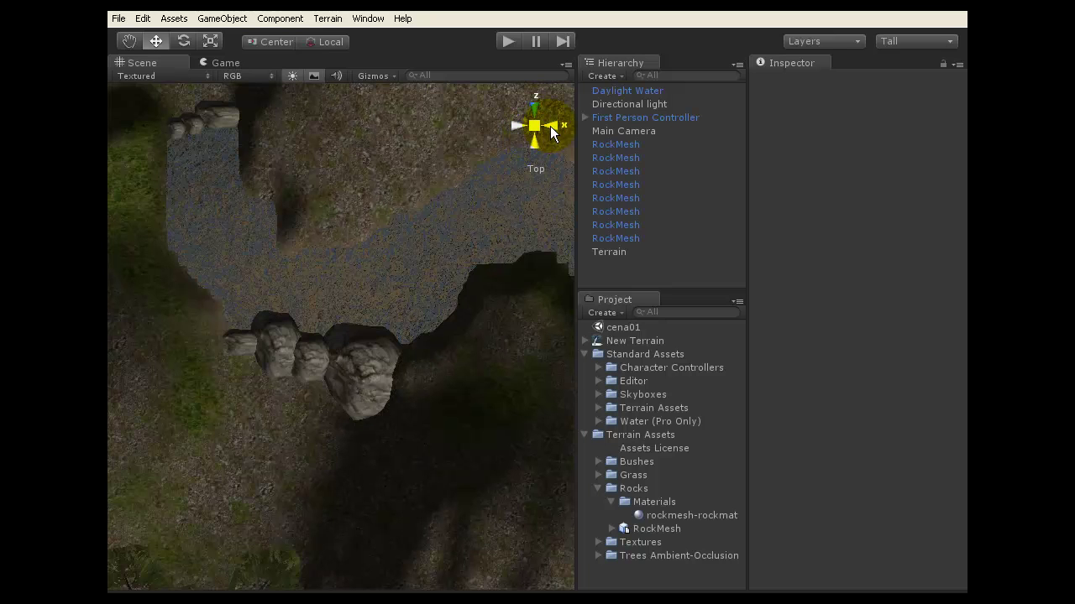
{"action": "left_click", "coordinate": [552, 126]}
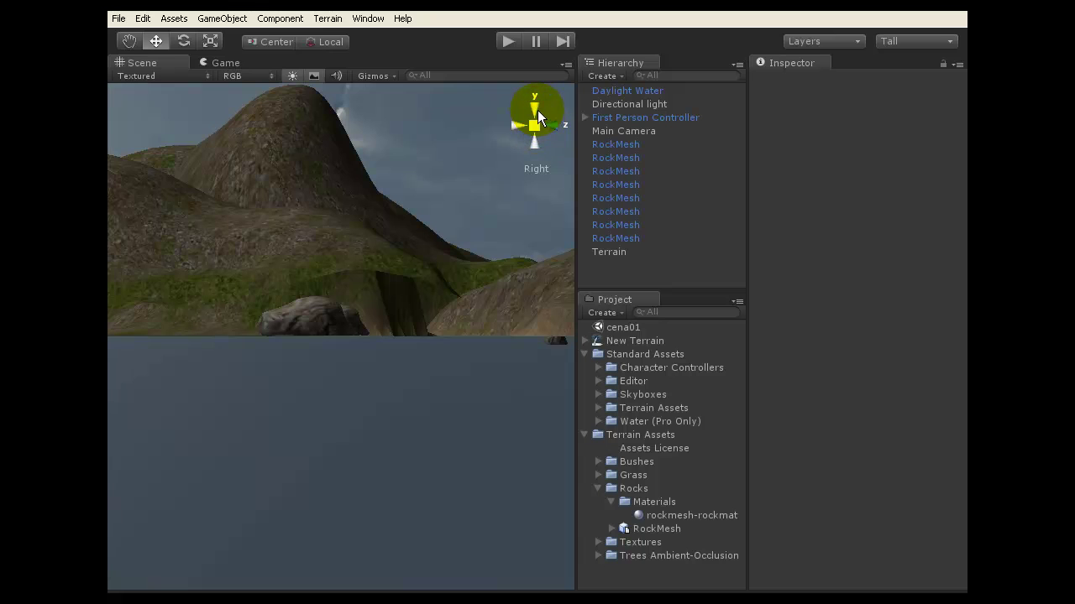
{"action": "left_click", "coordinate": [534, 109]}
{"action": "left_click", "coordinate": [535, 128]}
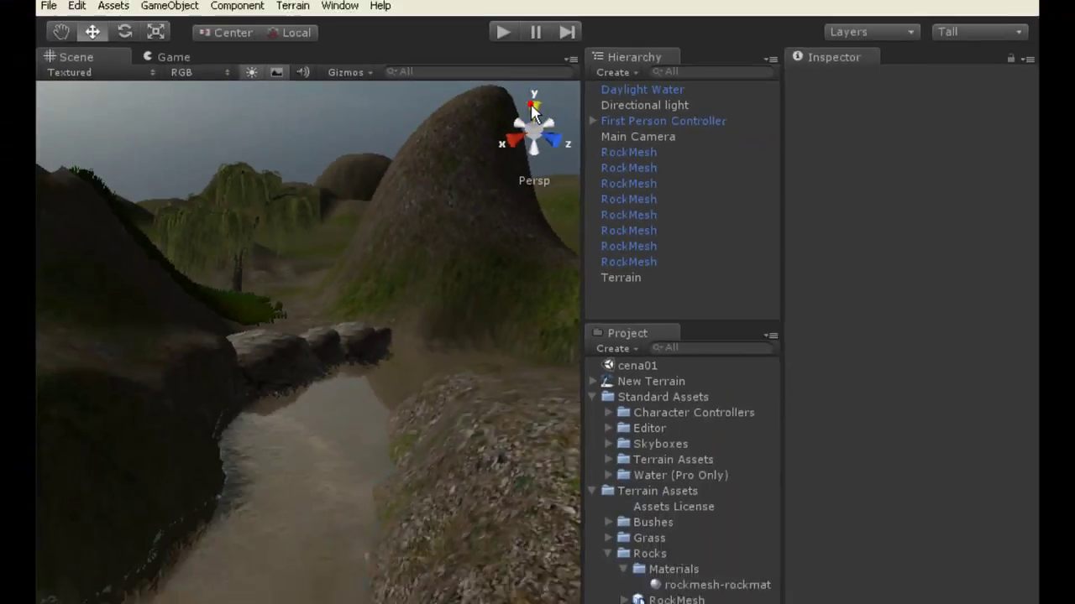
{"action": "left_click", "coordinate": [524, 138]}
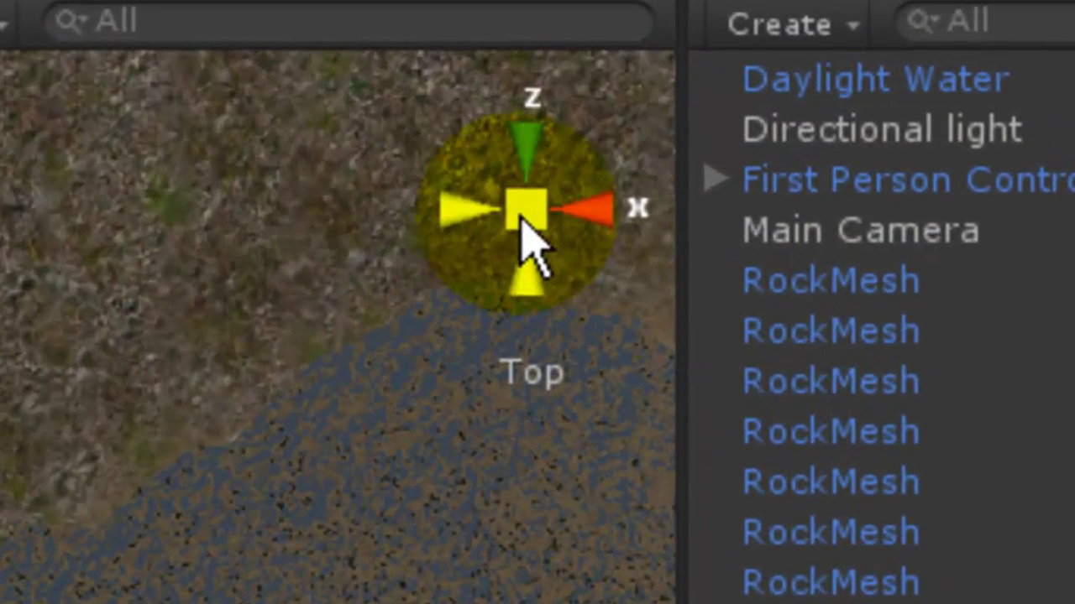
{"action": "left_click", "coordinate": [521, 220]}
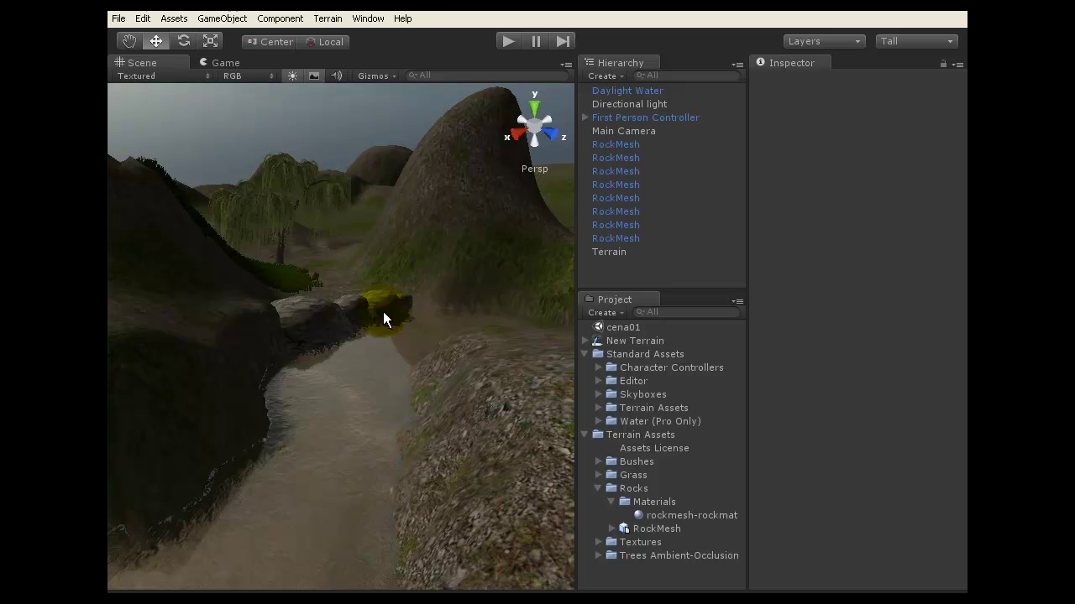
Step: Select a rock of the river crossing, select the terrain, and select the rock again
{"action": "scroll", "coordinate": [383, 312], "scroll_direction": "down", "scroll_amount": 1}
{"action": "scroll", "coordinate": [383, 312], "scroll_direction": "up", "scroll_amount": 1}
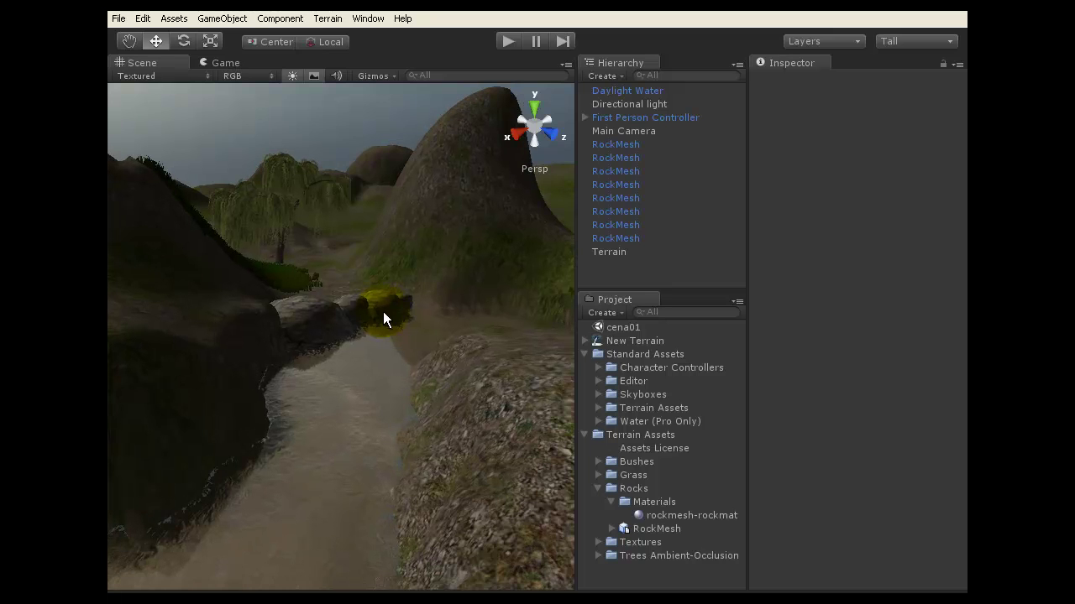
{"action": "scroll", "coordinate": [383, 311], "scroll_direction": "up", "scroll_amount": 1}
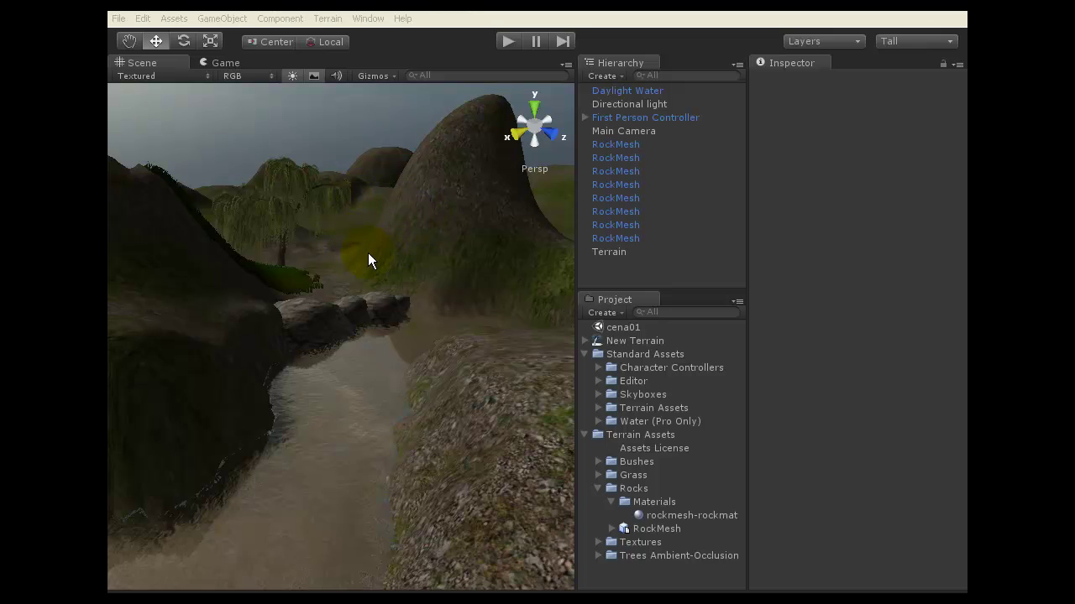
{"action": "left_click", "coordinate": [386, 304]}
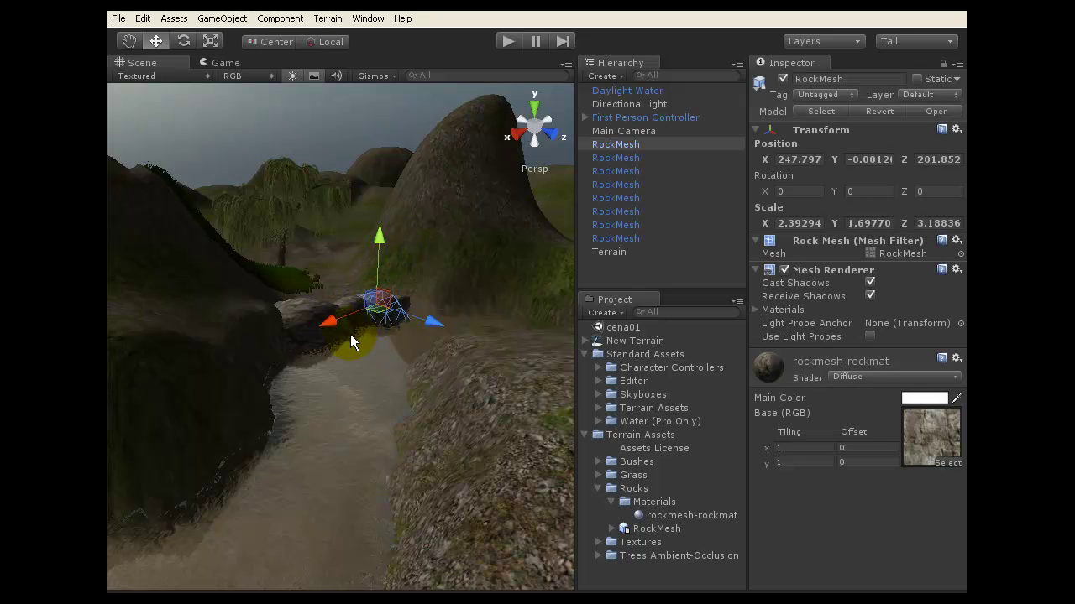
{"action": "left_click", "coordinate": [394, 329]}
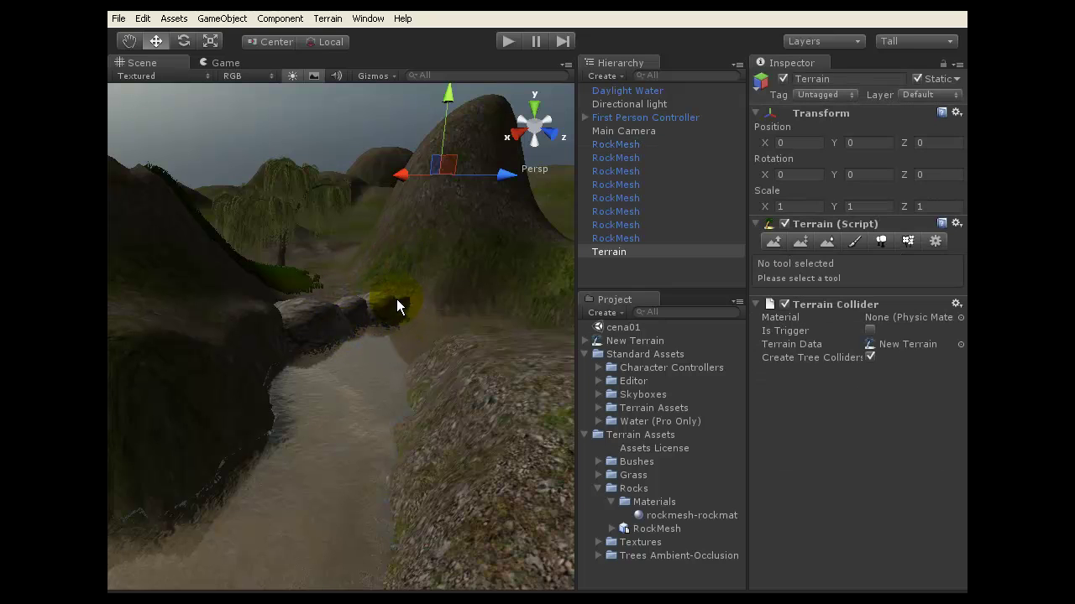
{"action": "left_click", "coordinate": [385, 311]}
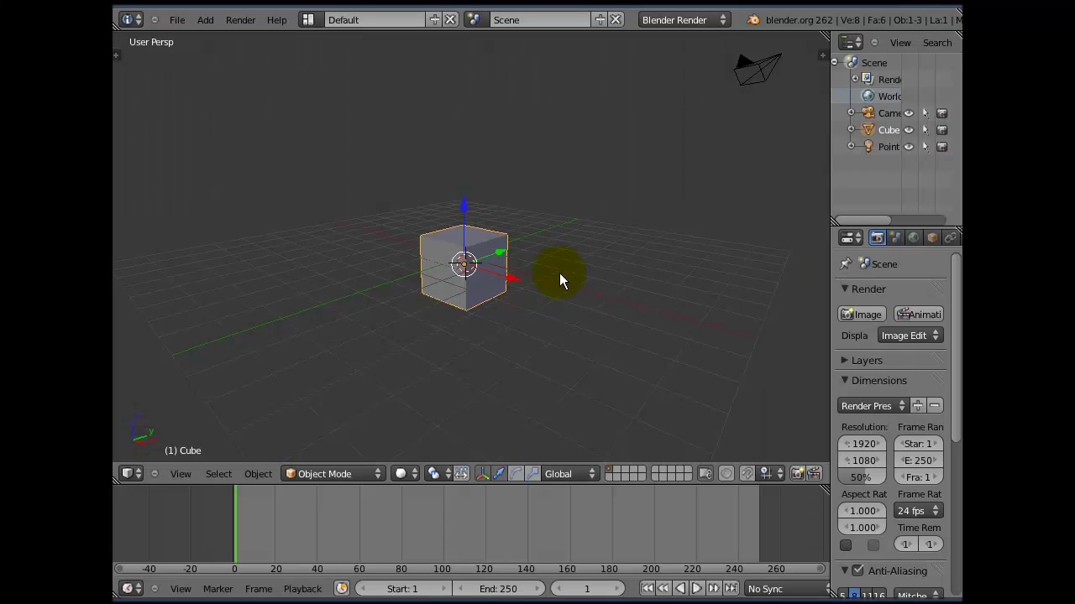
Step: In Blender, view the cube from the top, right and front, and return to a free perspective view
{"action": "left_click", "coordinate": [471, 266]}
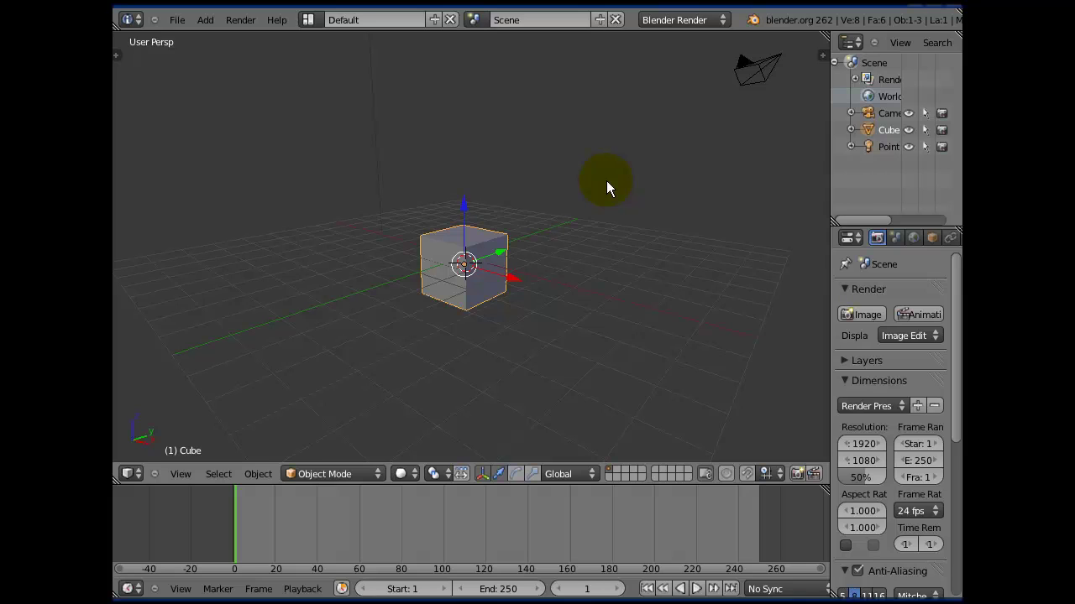
{"action": "key", "text": "KP_7"}
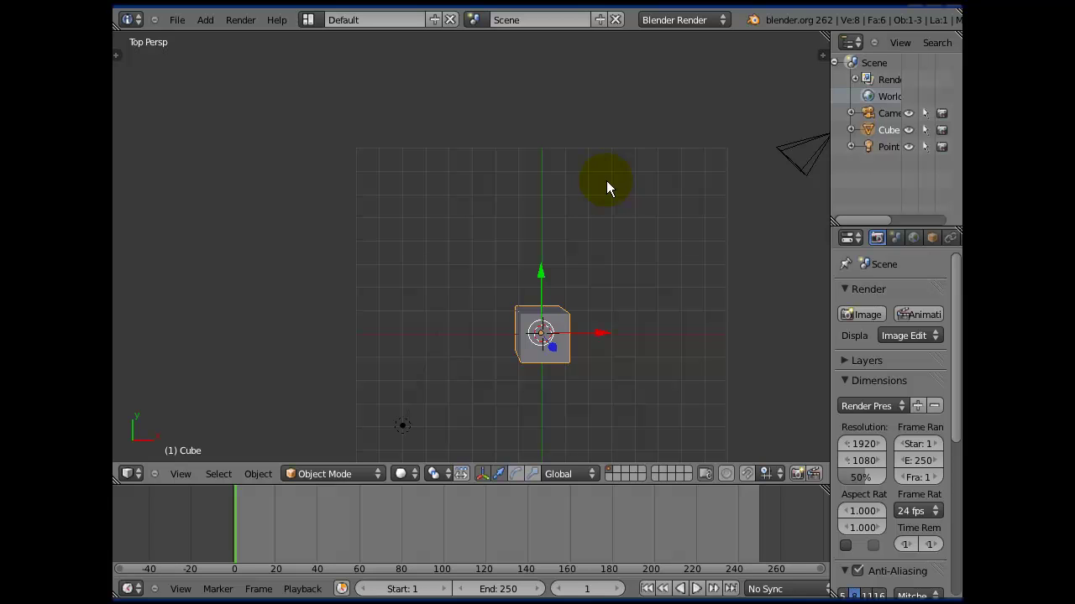
{"action": "middle_click_drag", "start_coordinate": [532, 271], "coordinate": [479, 148]}
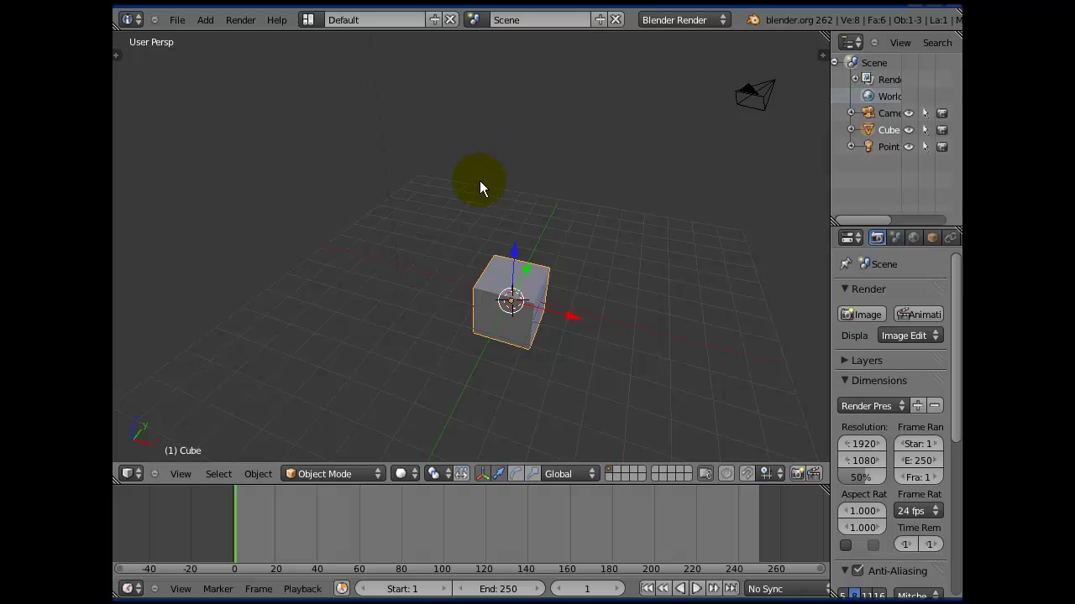
{"action": "key", "text": "KP_7"}
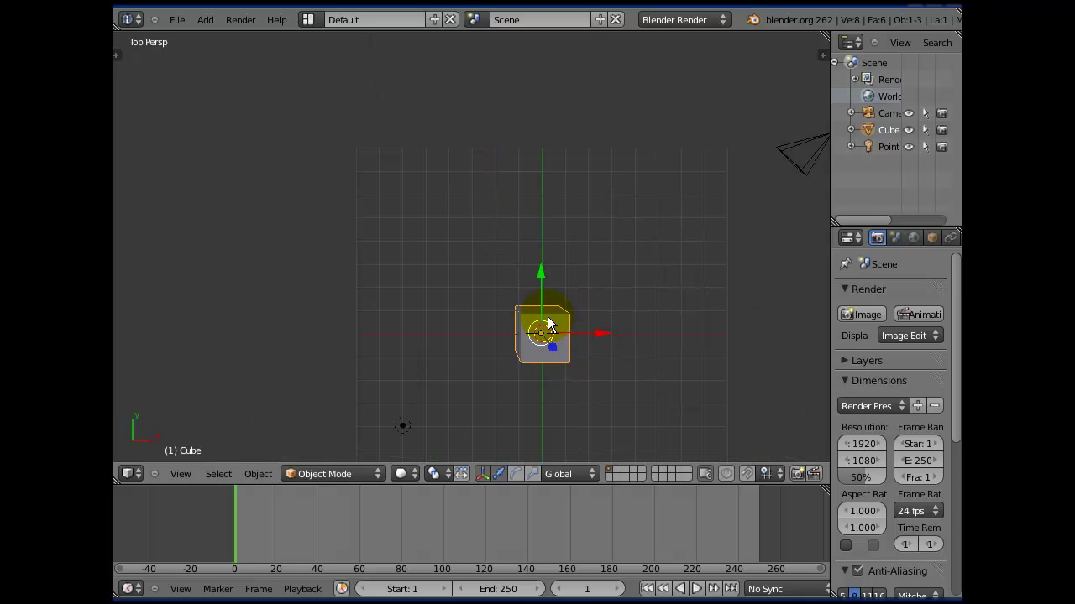
{"action": "key", "text": "KP_3"}
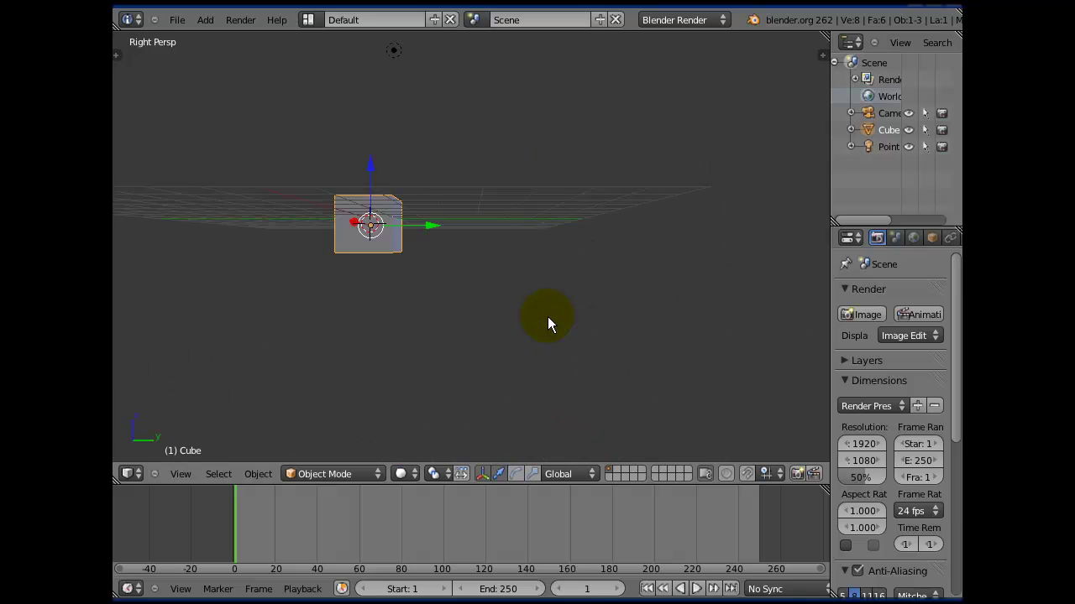
{"action": "key", "text": "KP_1"}
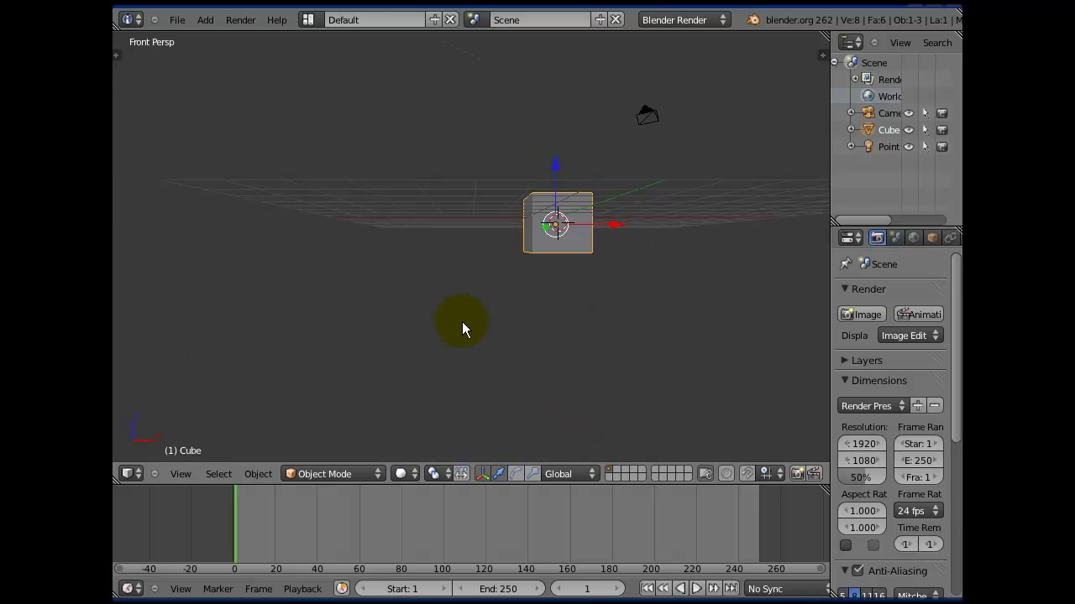
{"action": "middle_click_drag", "start_coordinate": [477, 299], "coordinate": [448, 341]}
{"action": "scroll", "coordinate": [477, 317], "scroll_direction": "down", "scroll_amount": 3}
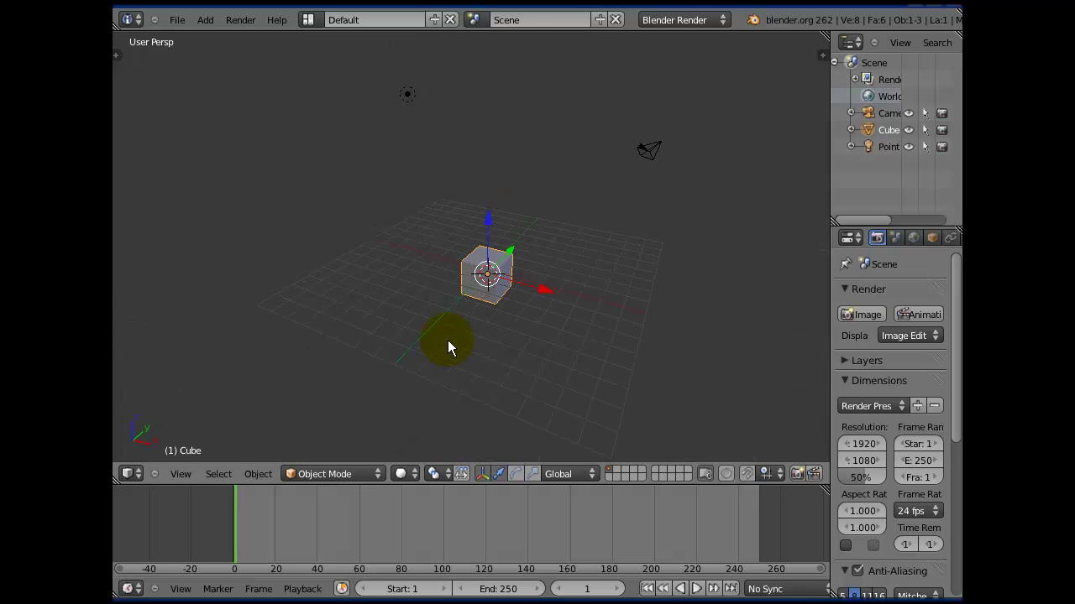
{"action": "scroll", "coordinate": [448, 340], "scroll_direction": "up", "scroll_amount": 1}
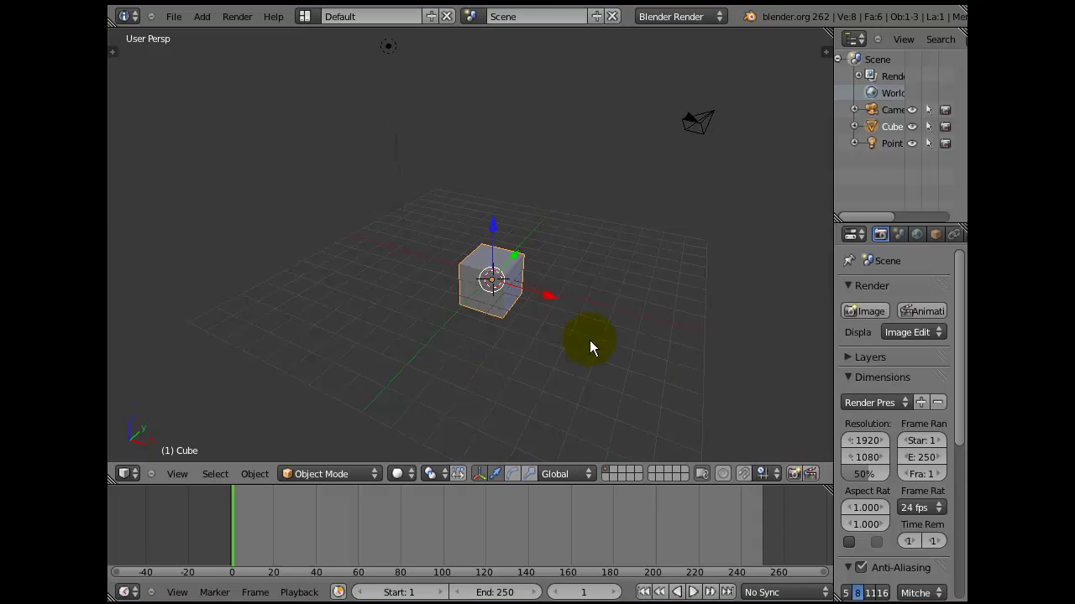
Step: Toggle Blender's viewport repeatedly between perspective and orthographic projection to compare how the selected cube looks
{"action": "right_click", "coordinate": [493, 279]}
{"action": "right_click", "coordinate": [493, 279]}
{"action": "key", "text": "KP_5"}
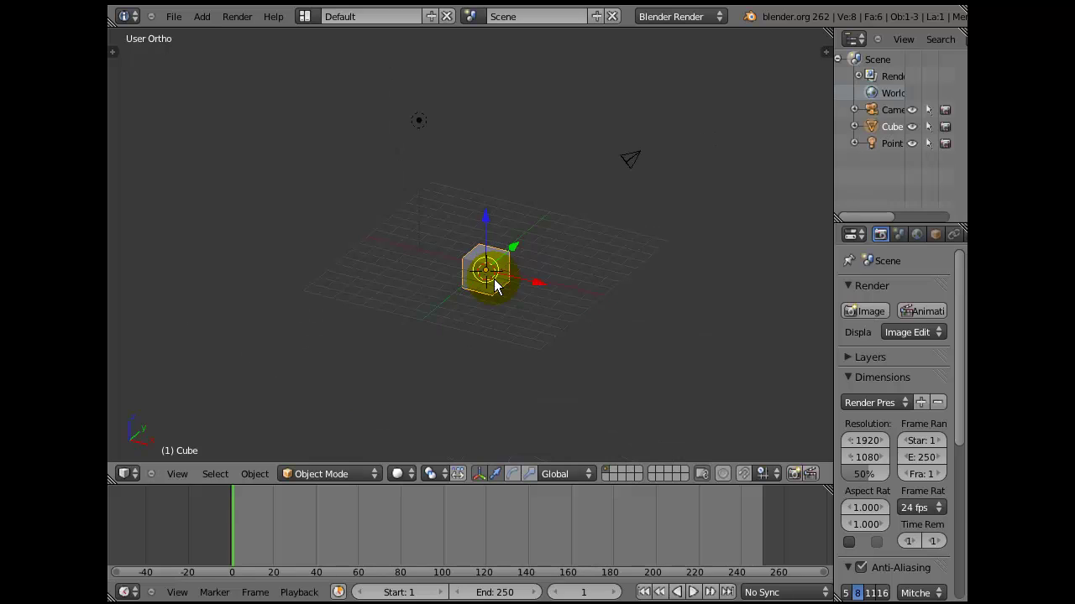
{"action": "key", "text": "KP_5"}
{"action": "key", "text": "KP_5"}
{"action": "key", "text": "KP_5"}
{"action": "key", "text": "KP_5"}
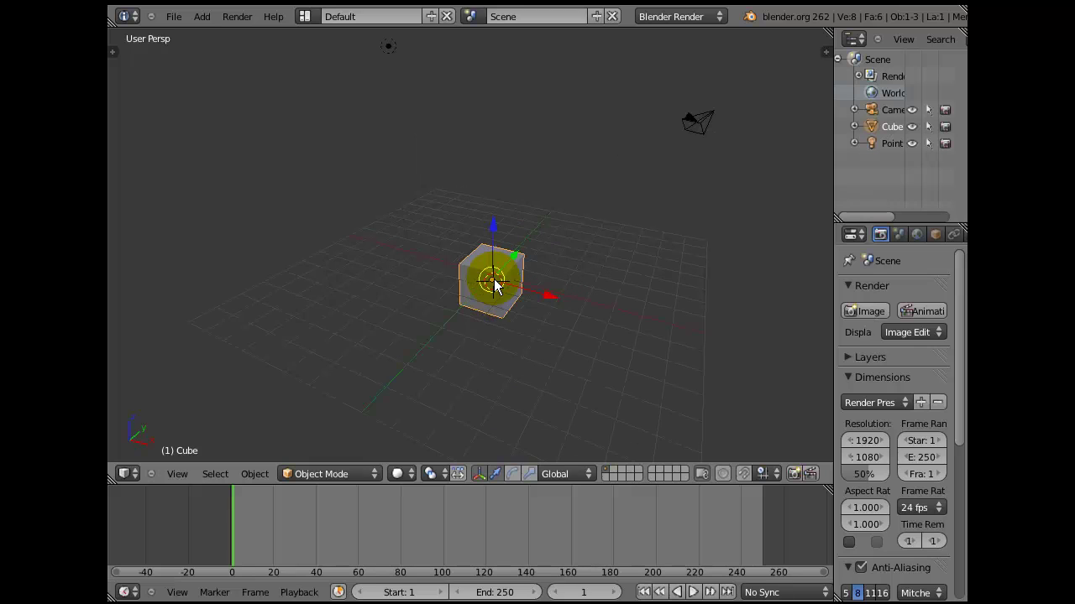
{"action": "key", "text": "KP_5"}
{"action": "key", "text": "KP_5"}
{"action": "key", "text": "KP_5"}
{"action": "key", "text": "KP_5"}
{"action": "key", "text": "KP_5"}
{"action": "key", "text": "KP_5"}
{"action": "key", "text": "KP_5"}
{"action": "key", "text": "KP_5"}
{"action": "key", "text": "KP_5"}
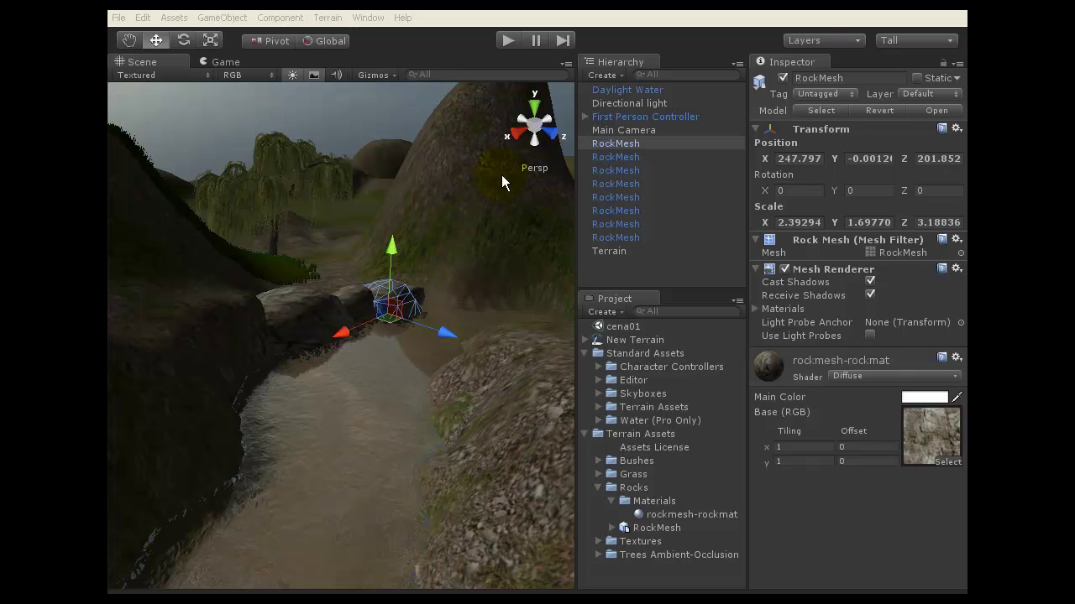
Step: In Unity, switch the scene view from perspective to isometric and back to perspective, and deselect the rock
{"action": "right_click", "coordinate": [535, 128]}
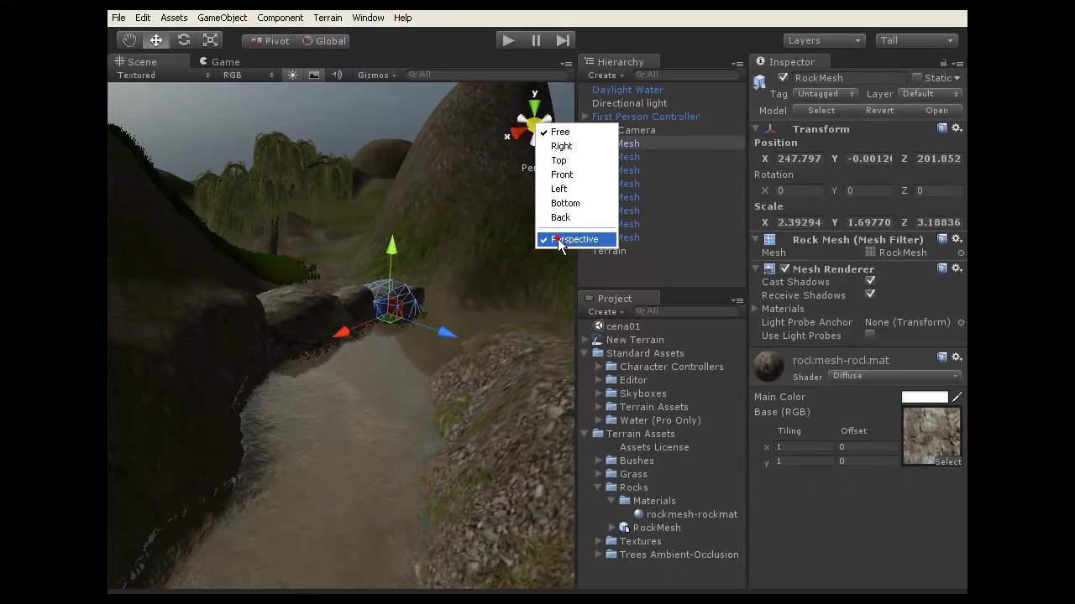
{"action": "left_click", "coordinate": [544, 283]}
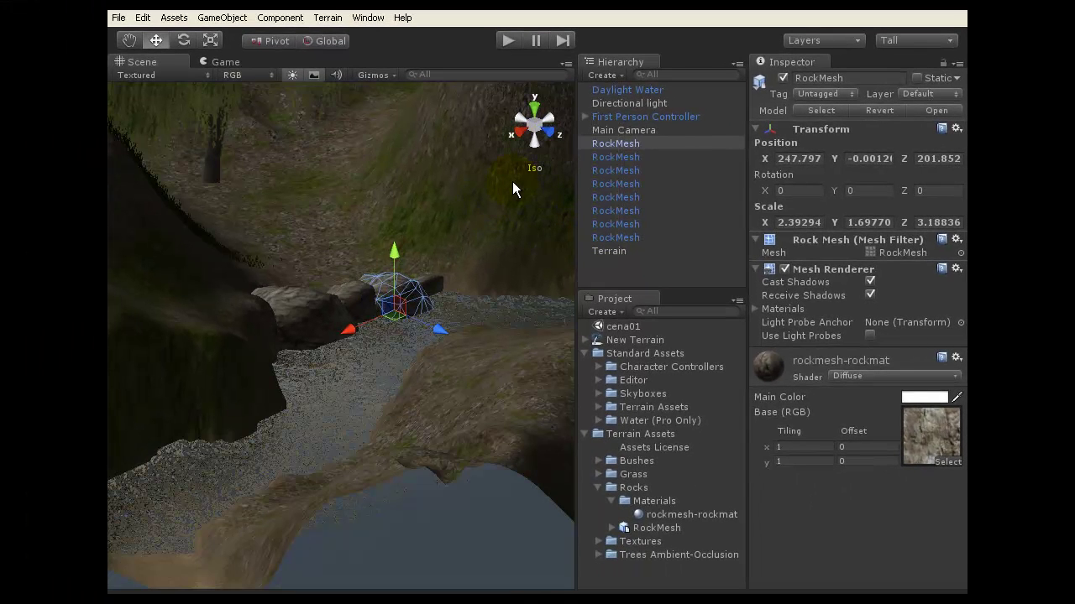
{"action": "left_click", "coordinate": [533, 132]}
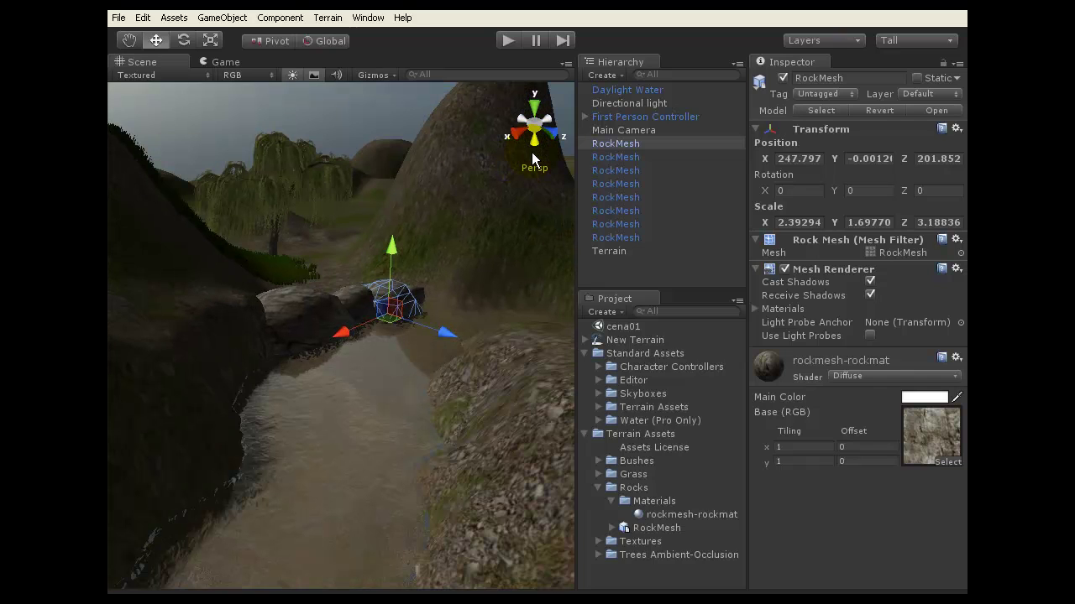
{"action": "left_click", "coordinate": [896, 517]}
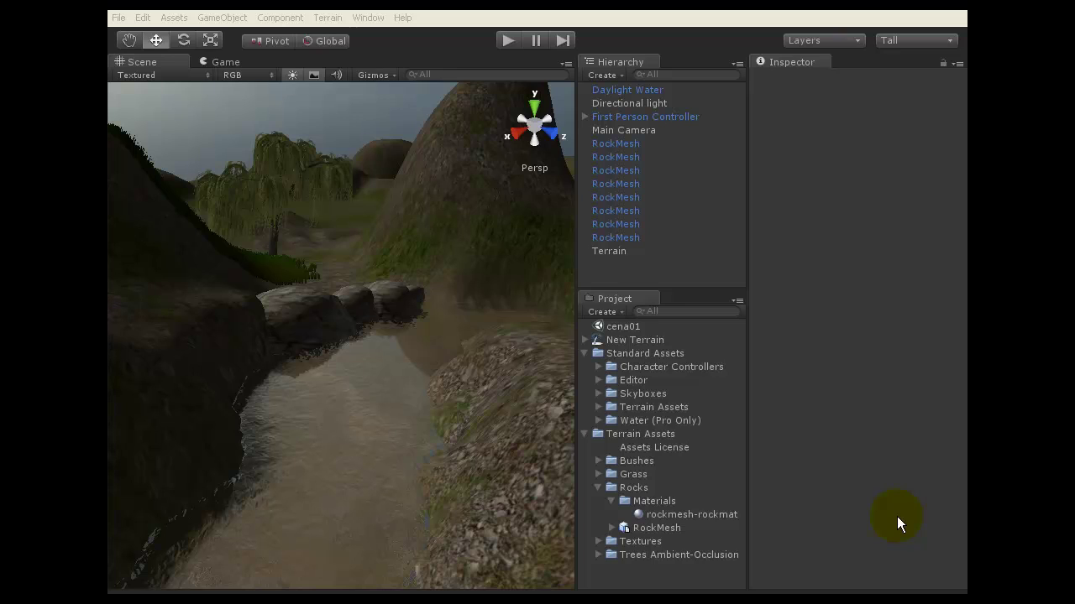
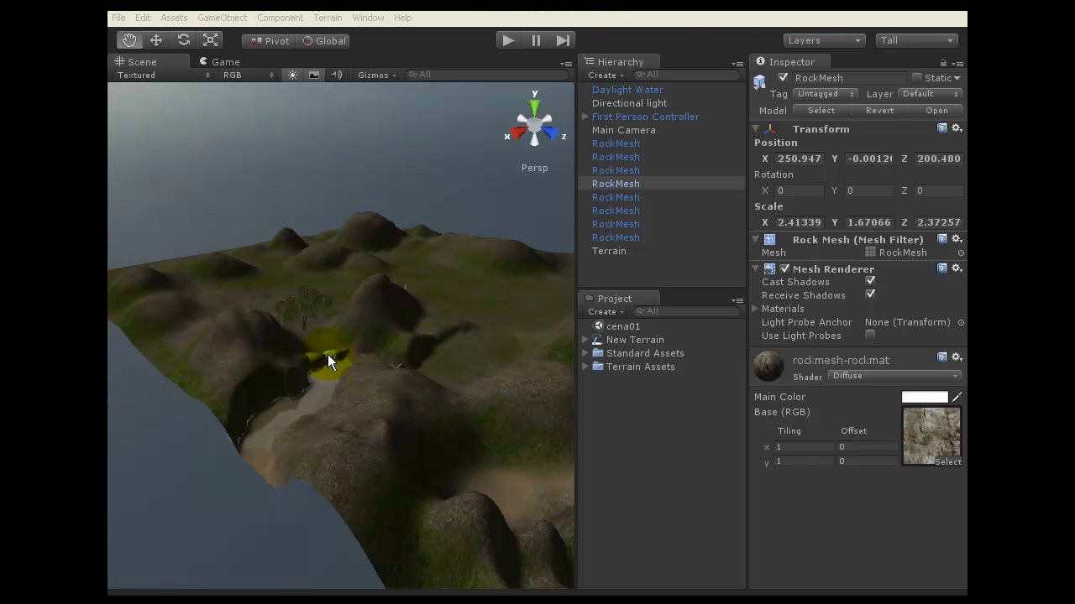
Step: Zoom the scene view in and out repeatedly around the river rocks to examine them from near and far
{"action": "left_click", "coordinate": [329, 357]}
{"action": "scroll", "coordinate": [331, 358], "scroll_direction": "up", "scroll_amount": 8}
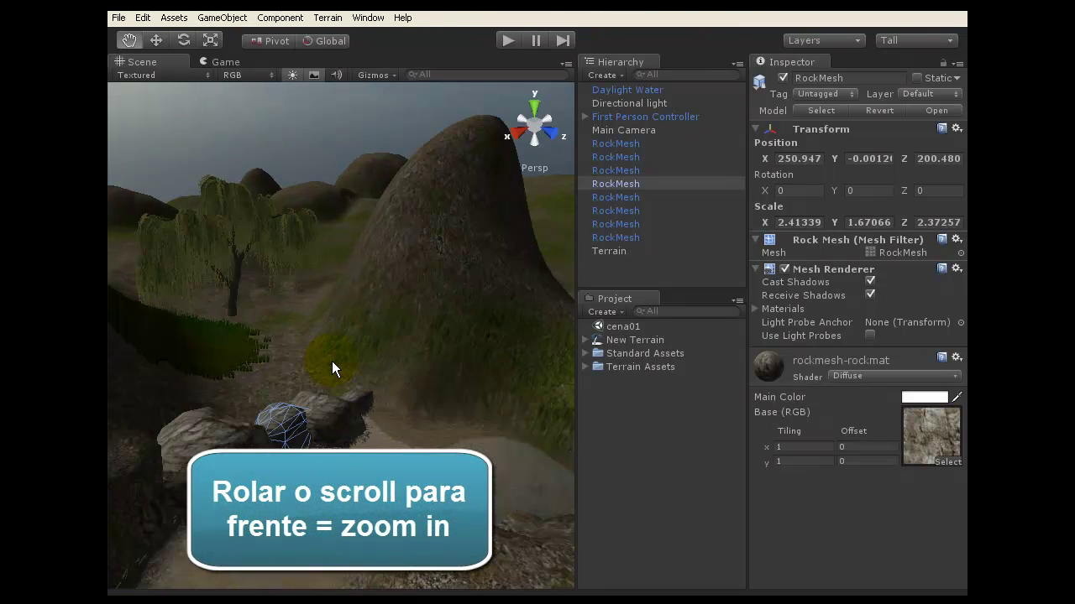
{"action": "scroll", "coordinate": [332, 362], "scroll_direction": "down", "scroll_amount": 5}
{"action": "scroll", "coordinate": [331, 361], "scroll_direction": "up", "scroll_amount": 6}
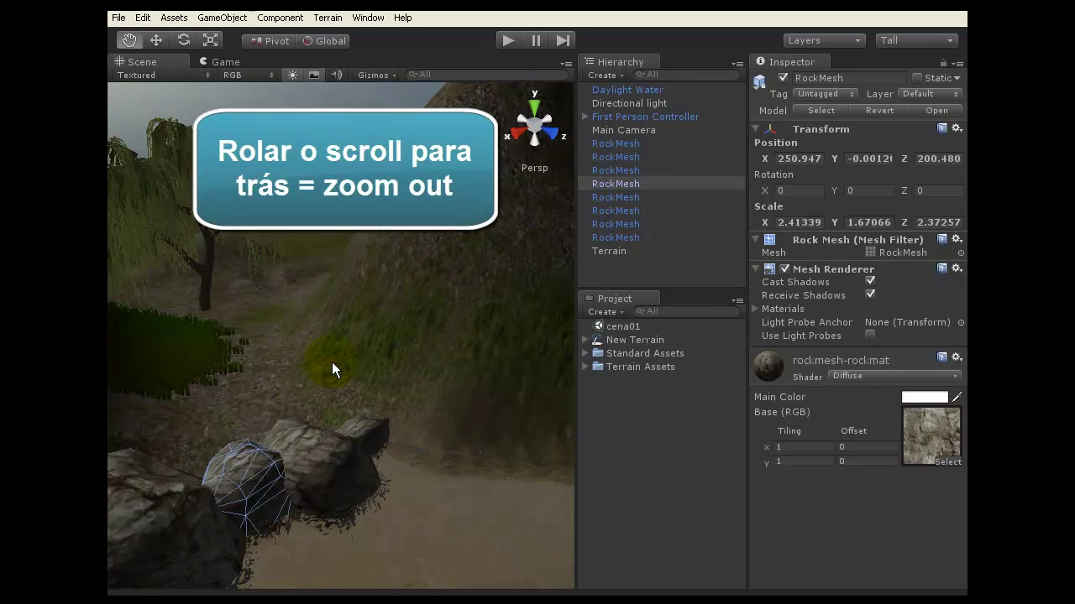
{"action": "scroll", "coordinate": [331, 362], "scroll_direction": "down", "scroll_amount": 6}
{"action": "scroll", "coordinate": [331, 362], "scroll_direction": "up", "scroll_amount": 3}
{"action": "scroll", "coordinate": [332, 362], "scroll_direction": "down", "scroll_amount": 3}
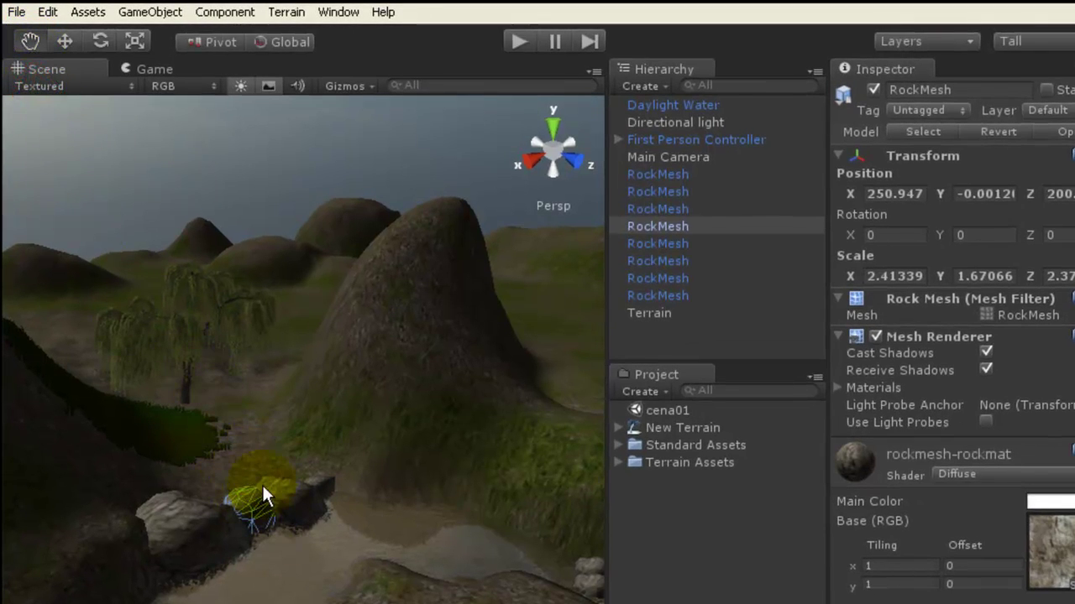
Step: Switch the selected rock's transform tool from Move to Rotate and on to Scale to show each handle
{"action": "left_click", "coordinate": [60, 42]}
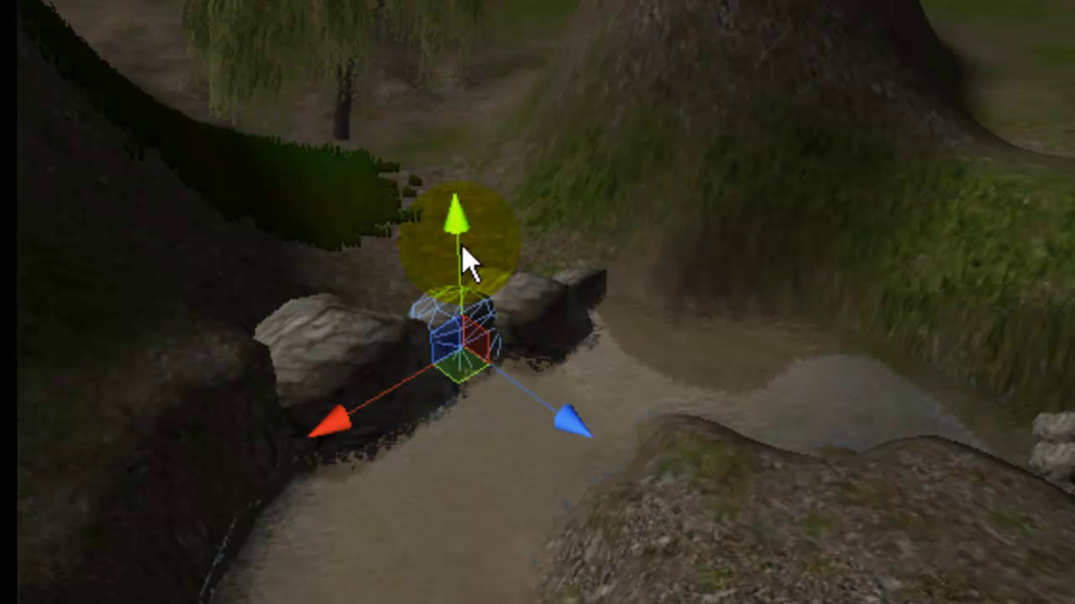
{"action": "key", "text": "e"}
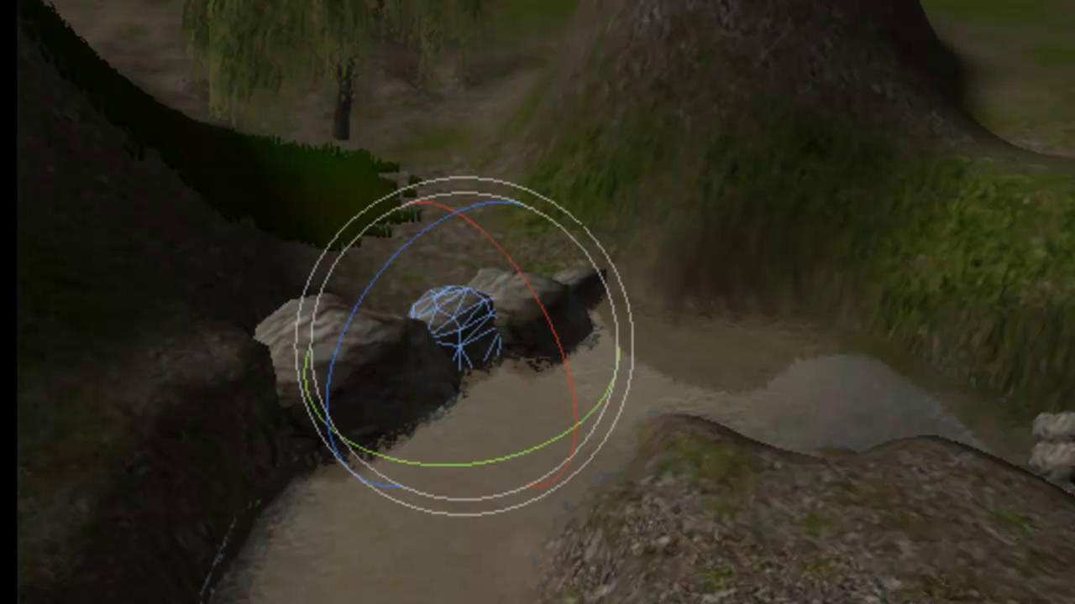
{"action": "key", "text": "r"}
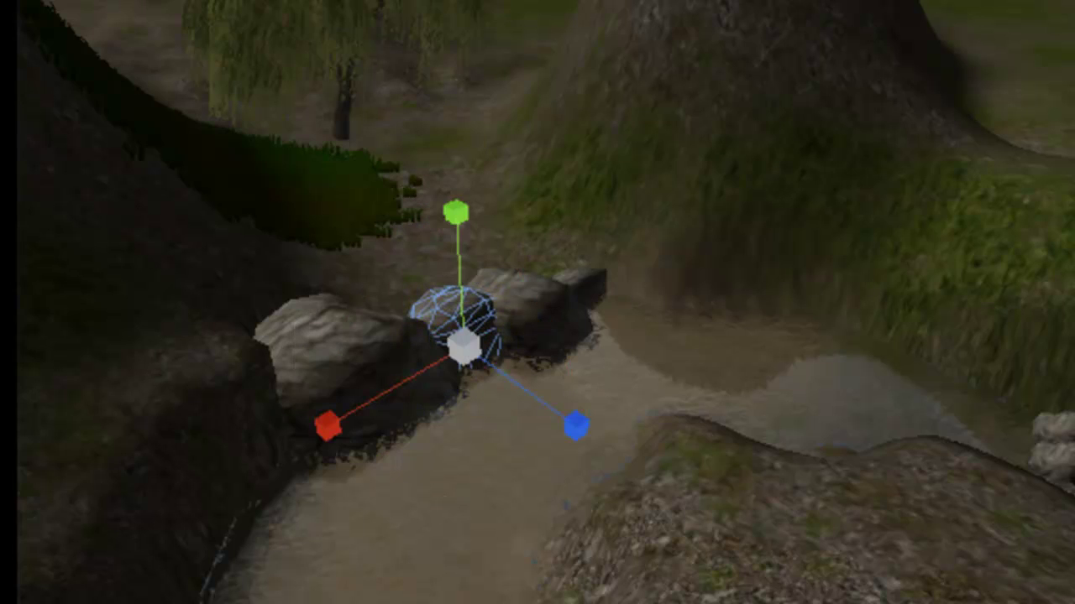
Step: Cycle the rock's transform tool again through Move and Rotate, ending on Scale
{"action": "key", "text": "w"}
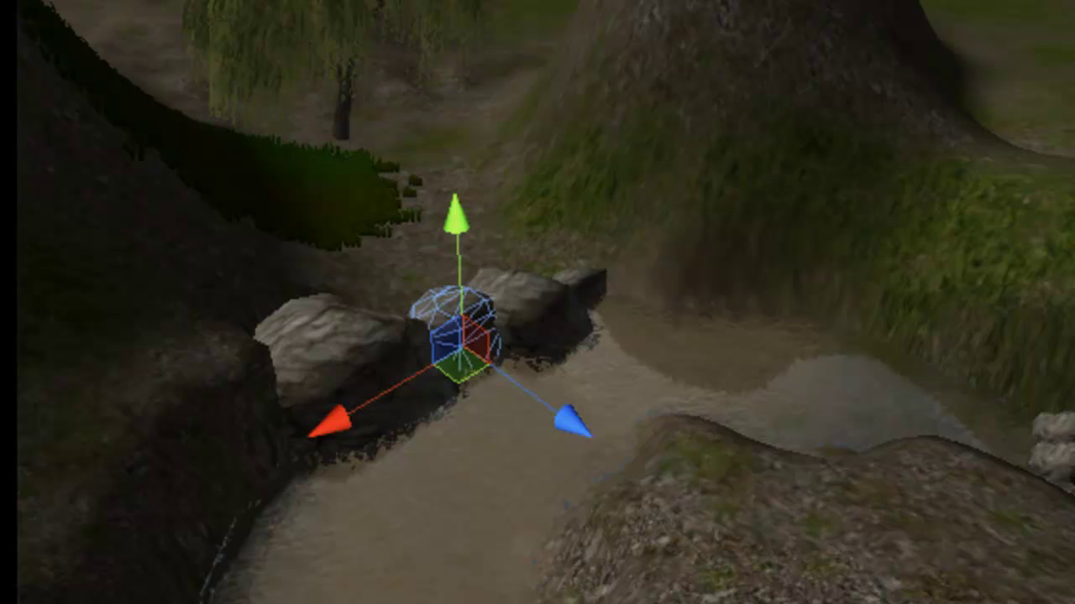
{"action": "key", "text": "e"}
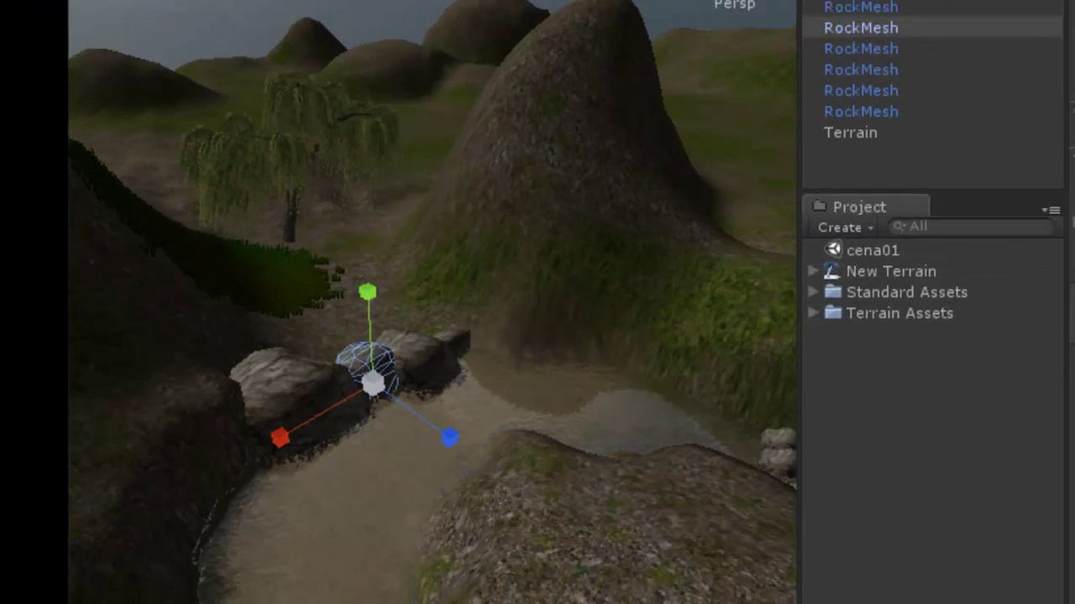
{"action": "left_click", "coordinate": [211, 41]}
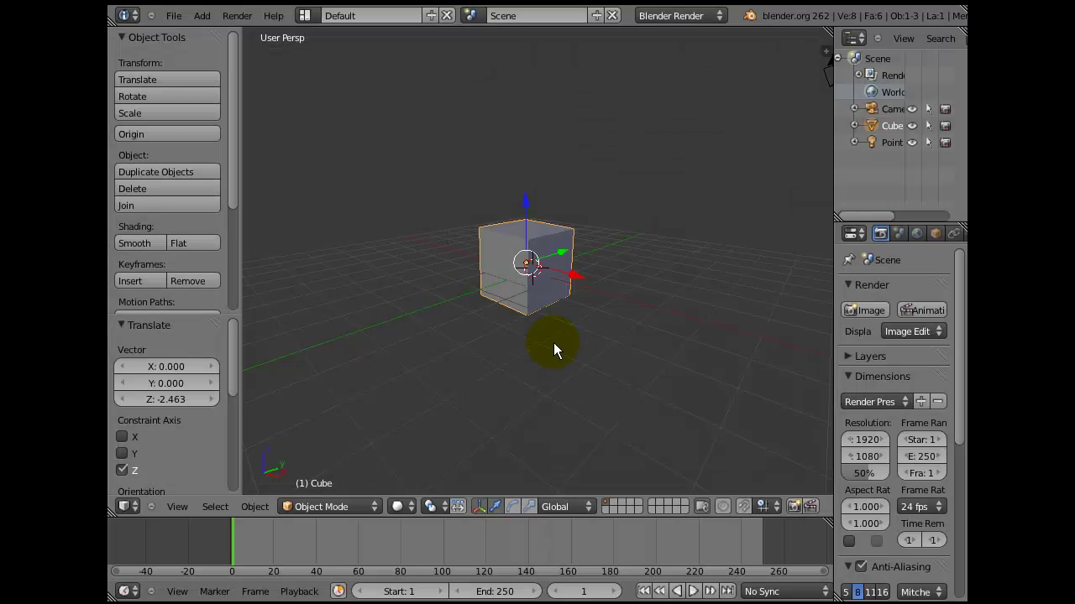
Step: In Blender, switch the cube's manipulator repeatedly among translate, rotate and scale to compare the handles with Unity's
{"action": "middle_click_drag", "start_coordinate": [546, 341], "coordinate": [546, 367]}
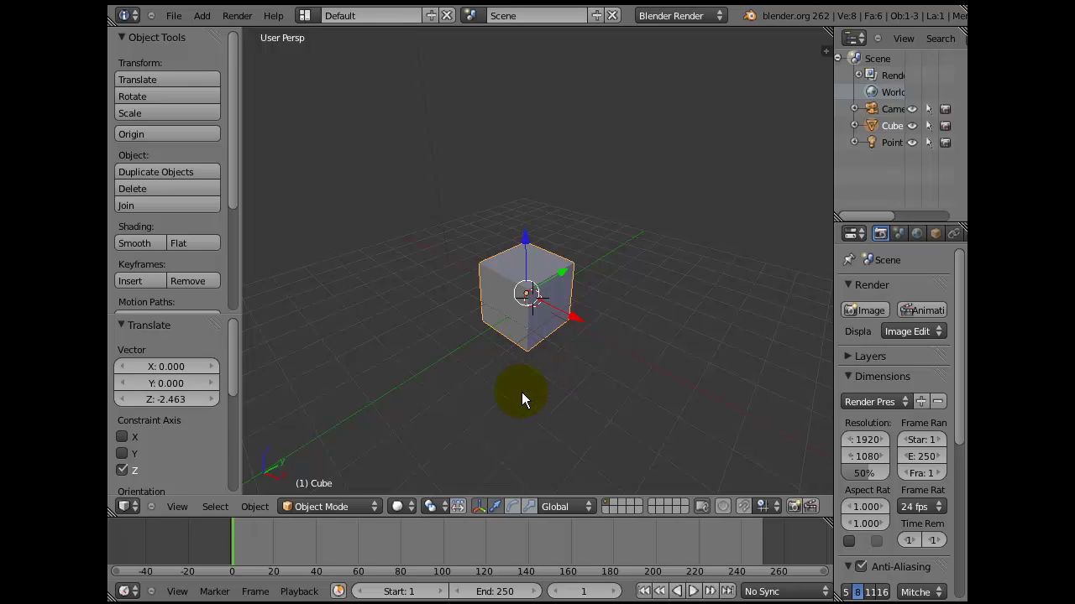
{"action": "left_click", "coordinate": [513, 507]}
{"action": "left_click", "coordinate": [528, 506]}
{"action": "left_click", "coordinate": [511, 507]}
{"action": "left_click", "coordinate": [495, 506]}
{"action": "left_click", "coordinate": [513, 506]}
{"action": "left_click", "coordinate": [528, 506]}
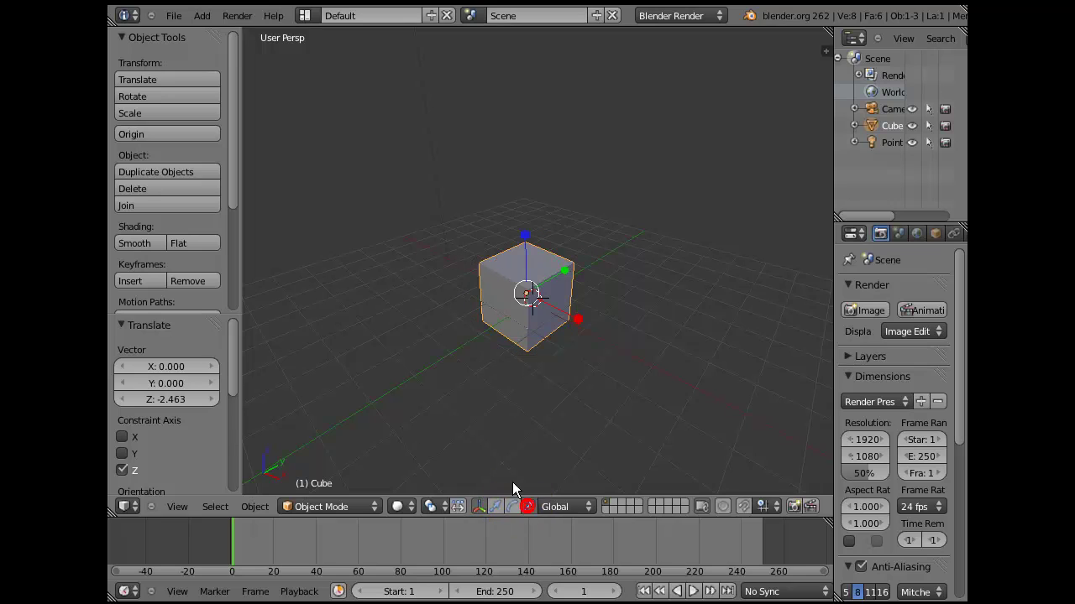
{"action": "scroll", "coordinate": [491, 428], "scroll_direction": "up", "scroll_amount": 2}
{"action": "left_click", "coordinate": [495, 507]}
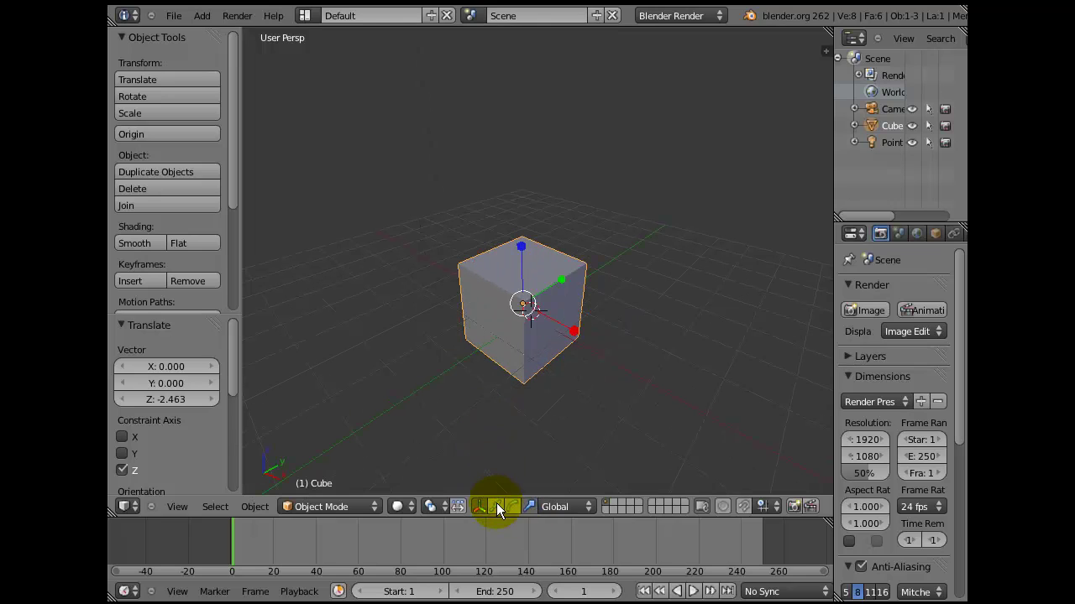
{"action": "left_click", "coordinate": [510, 507]}
{"action": "left_click", "coordinate": [527, 506]}
Step: With the translate manipulator, move the cube about 0.51 up along Z and about 0.1 along X
{"action": "left_click", "coordinate": [497, 506]}
{"action": "mouse_move", "coordinate": [521, 248]}
{"action": "left_mouse_down"}
{"action": "mouse_move", "coordinate": [521, 192]}
{"action": "mouse_move", "coordinate": [520, 231]}
{"action": "left_mouse_up"}
{"action": "mouse_move", "coordinate": [571, 310]}
{"action": "left_mouse_down"}
{"action": "mouse_move", "coordinate": [597, 319]}
{"action": "mouse_move", "coordinate": [576, 312]}
{"action": "left_mouse_up"}
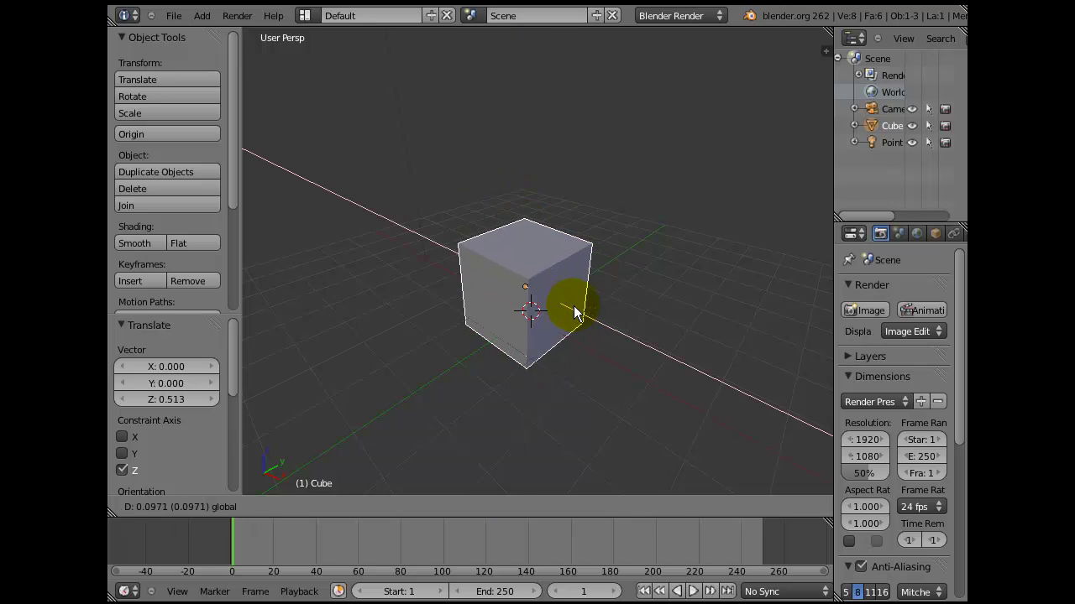
Step: Rotate the cube about -5.5° around the Y axis and scale it slightly with the scale manipulator
{"action": "left_click", "coordinate": [510, 506]}
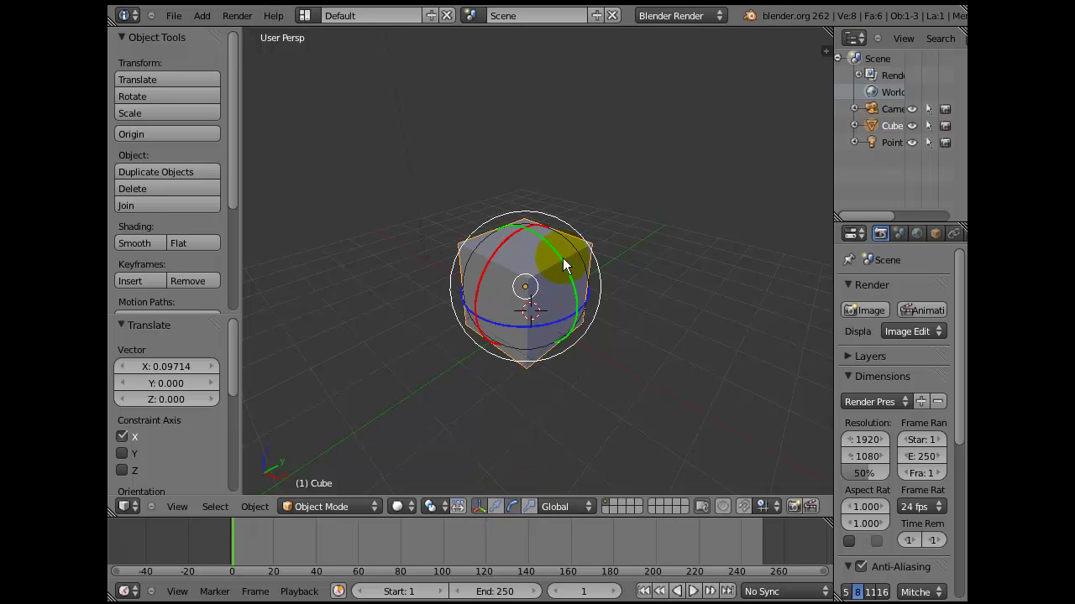
{"action": "mouse_move", "coordinate": [556, 262]}
{"action": "left_mouse_down"}
{"action": "mouse_move", "coordinate": [568, 295]}
{"action": "mouse_move", "coordinate": [550, 254]}
{"action": "left_mouse_up"}
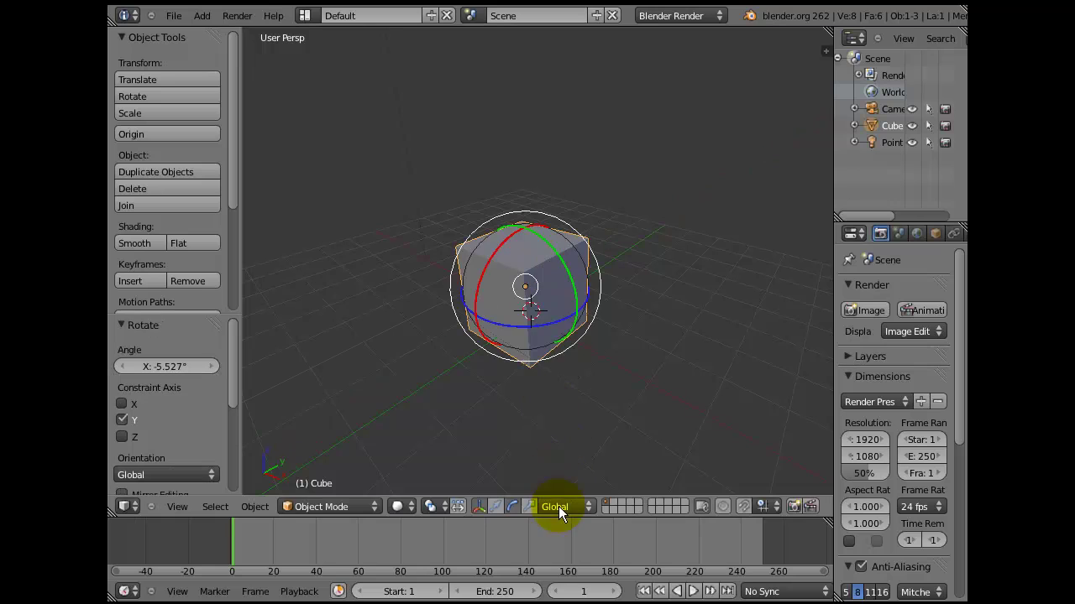
{"action": "left_click", "coordinate": [527, 507]}
{"action": "mouse_move", "coordinate": [571, 311]}
{"action": "left_mouse_down"}
{"action": "mouse_move", "coordinate": [621, 331]}
{"action": "mouse_move", "coordinate": [581, 312]}
{"action": "left_mouse_up"}
{"action": "mouse_move", "coordinate": [518, 232]}
{"action": "left_mouse_down"}
{"action": "mouse_move", "coordinate": [531, 193]}
{"action": "mouse_move", "coordinate": [527, 228]}
{"action": "left_mouse_up"}
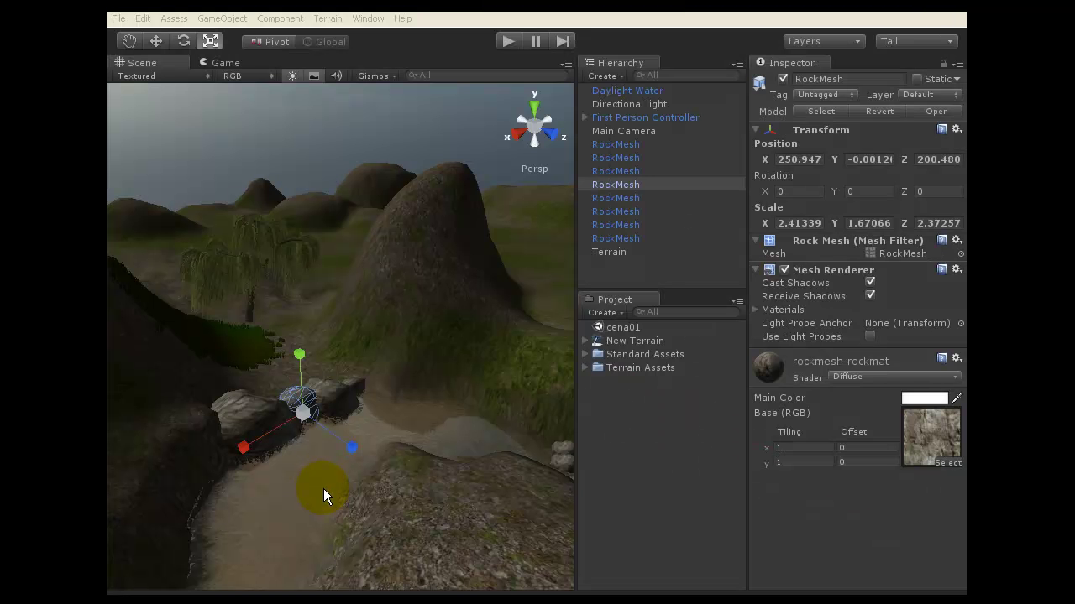
Step: Back in Unity, use the Move tool to raise the selected river rock along its Y axis and lower it again
{"action": "right_click_drag", "start_coordinate": [333, 467], "coordinate": [346, 425]}
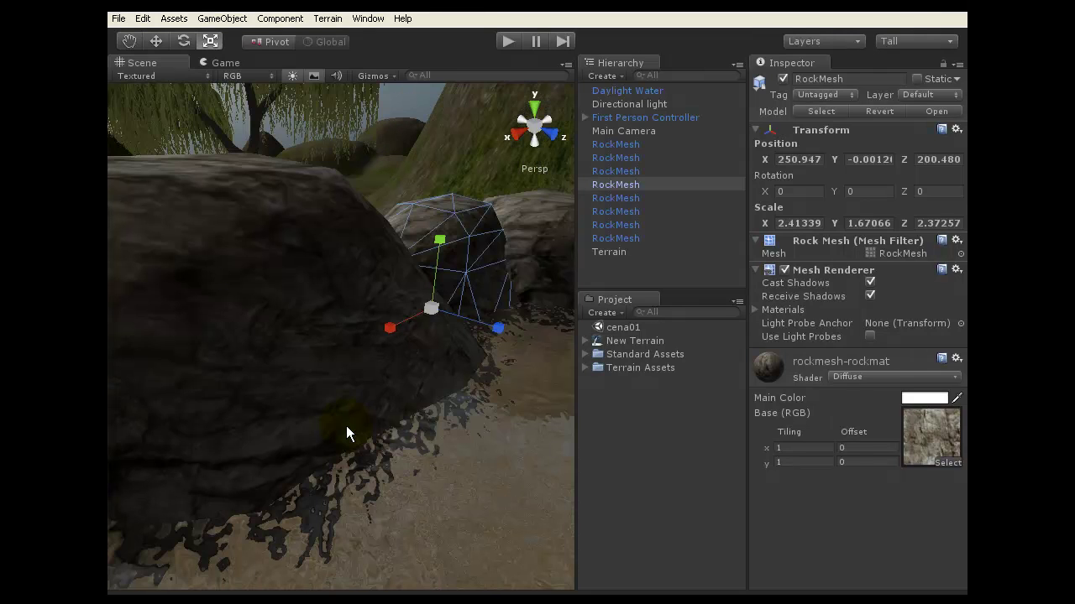
{"action": "scroll", "coordinate": [412, 391], "scroll_direction": "down", "scroll_amount": 5}
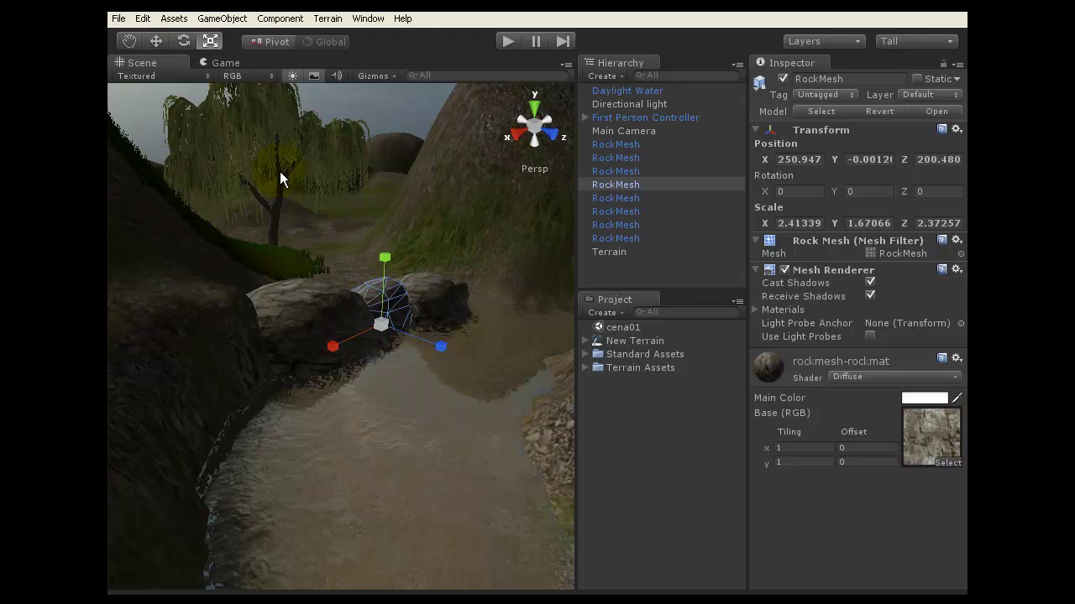
{"action": "left_click", "coordinate": [157, 41]}
{"action": "mouse_move", "coordinate": [389, 265]}
{"action": "left_mouse_down"}
{"action": "mouse_move", "coordinate": [387, 204]}
{"action": "mouse_move", "coordinate": [385, 253]}
{"action": "left_mouse_up"}
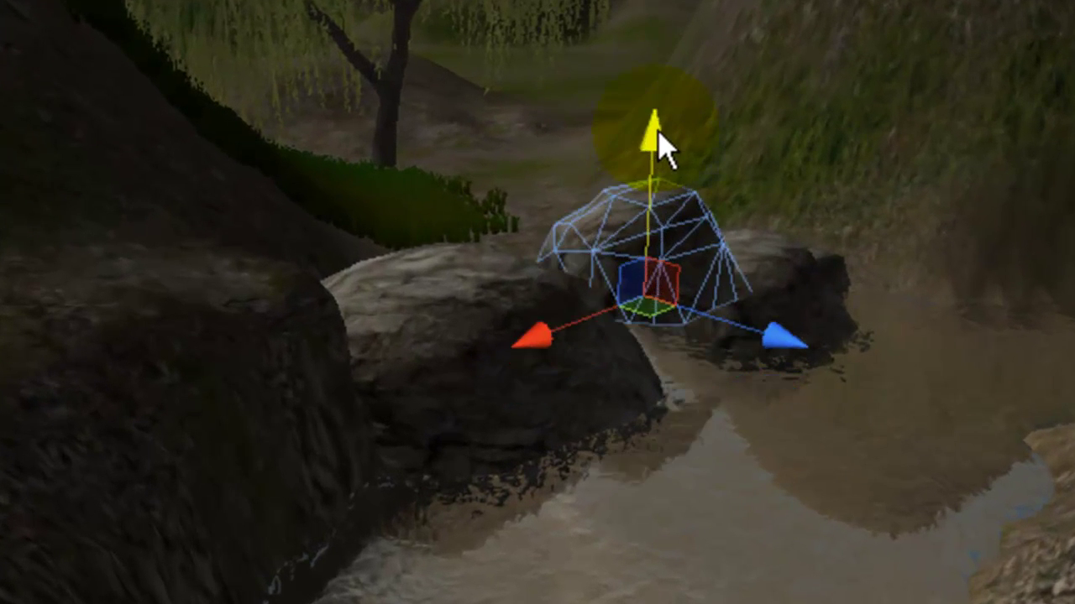
{"action": "left_click_drag", "start_coordinate": [659, 135], "coordinate": [664, 182]}
Step: Rotate the selected rock about its X axis and stretch it along Z with the Scale tool
{"action": "key", "text": "e"}
{"action": "left_click_drag", "start_coordinate": [754, 235], "coordinate": [747, 206]}
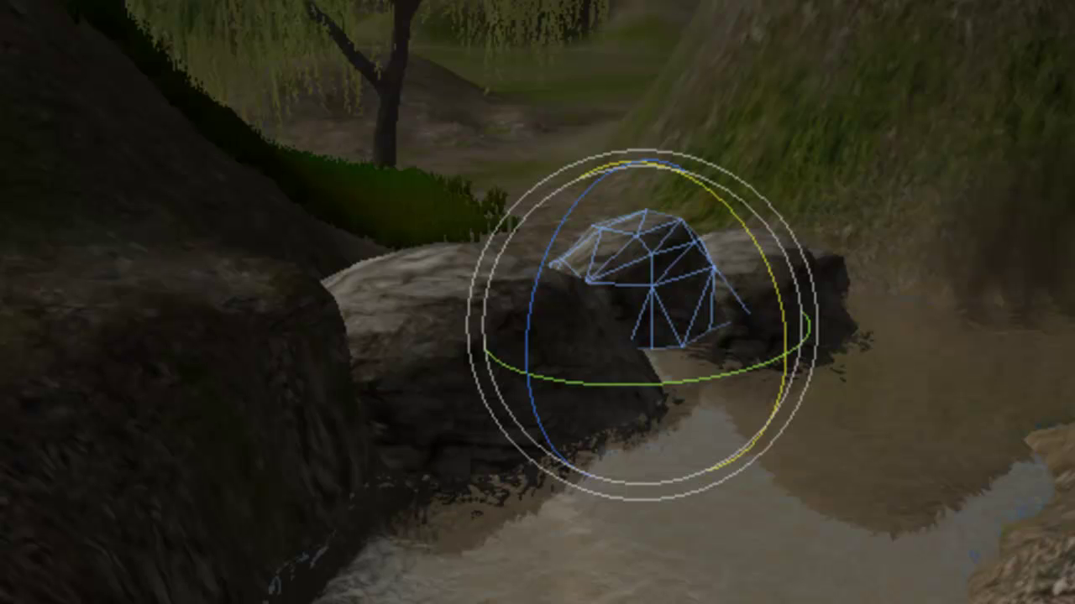
{"action": "key", "text": "r"}
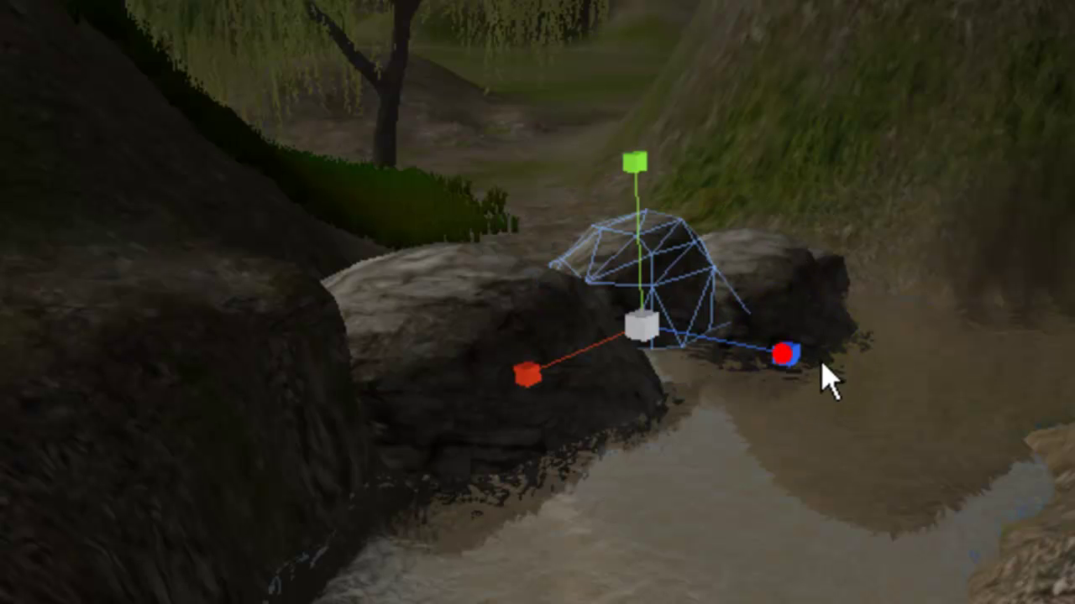
{"action": "left_click_drag", "start_coordinate": [844, 364], "coordinate": [937, 395]}
Step: Select the neighbouring rock in the river, scale it along Z and shift it slightly along X with the Move tool
{"action": "left_click", "coordinate": [735, 345]}
{"action": "left_click_drag", "start_coordinate": [747, 178], "coordinate": [898, 388]}
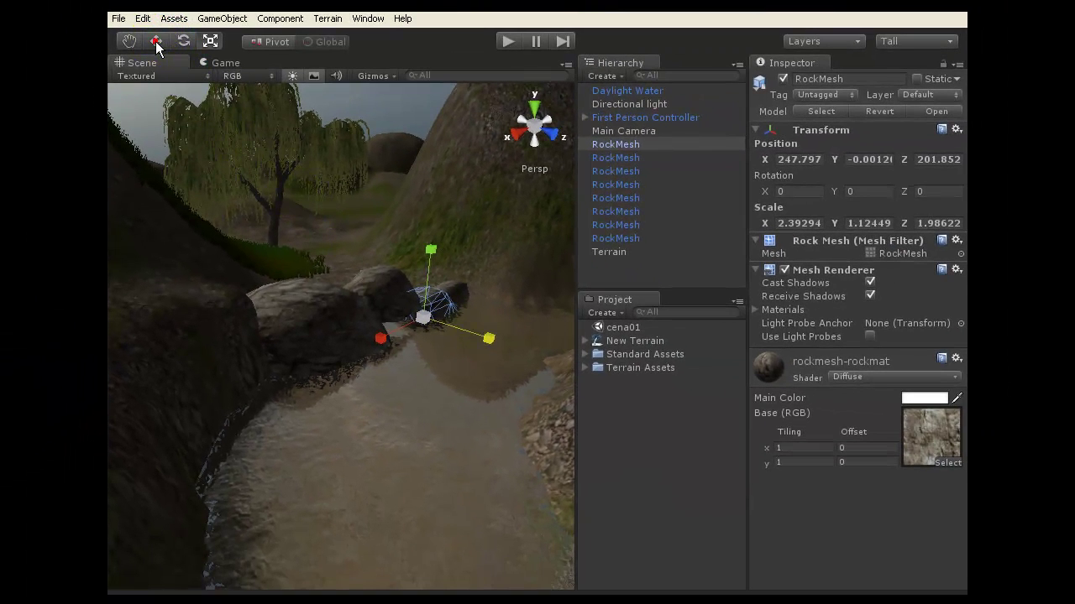
{"action": "left_click", "coordinate": [152, 12]}
{"action": "left_click_drag", "start_coordinate": [384, 339], "coordinate": [360, 352]}
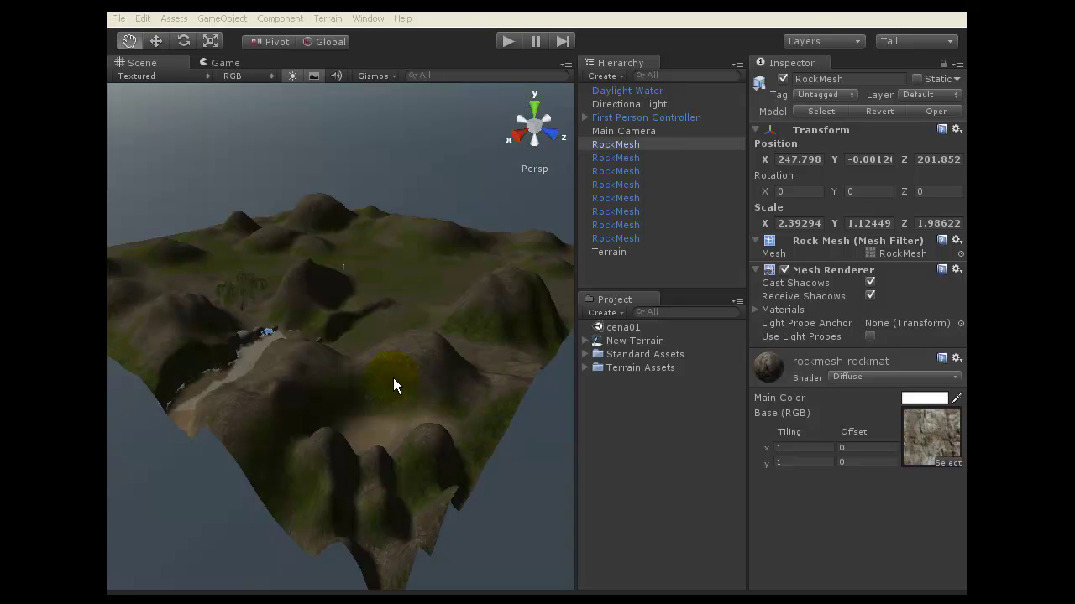
Step: Zoom the scene view in and out over the whole terrain to show navigation with the Hand tool active
{"action": "left_click", "coordinate": [400, 379]}
{"action": "scroll", "coordinate": [373, 330], "scroll_direction": "up", "scroll_amount": 10}
{"action": "scroll", "coordinate": [358, 311], "scroll_direction": "down", "scroll_amount": 5}
{"action": "scroll", "coordinate": [359, 312], "scroll_direction": "up", "scroll_amount": 5}
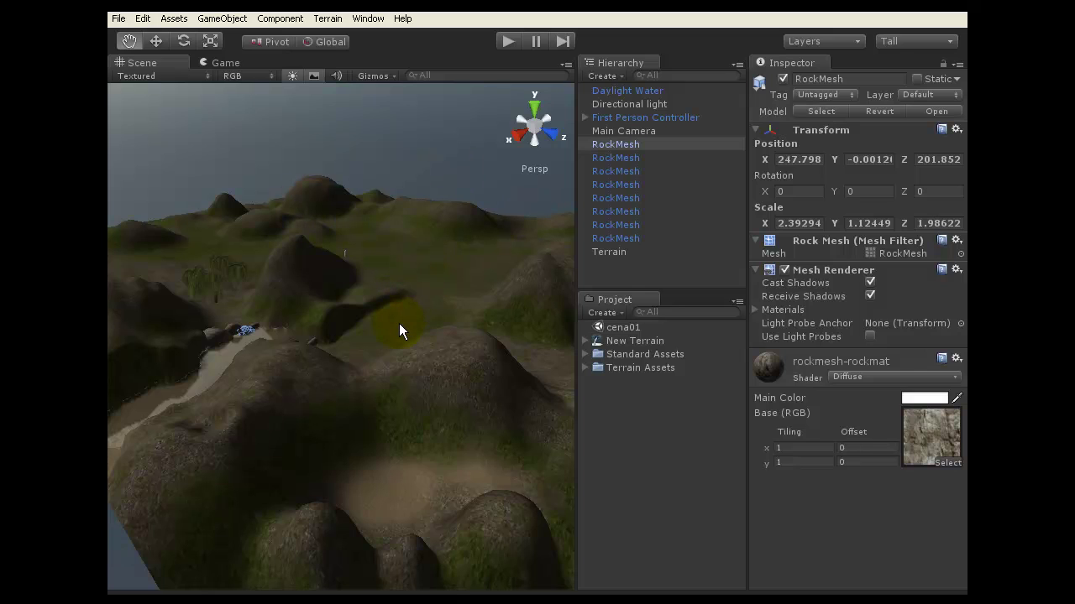
{"action": "scroll", "coordinate": [398, 324], "scroll_direction": "down", "scroll_amount": 1}
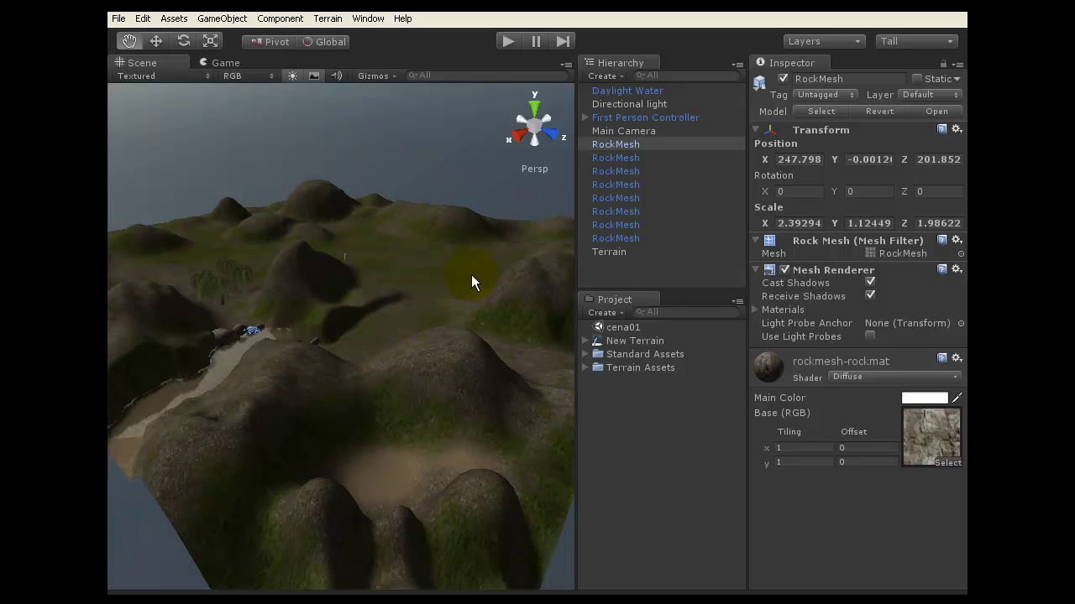
Step: Show the terrain from the top, left, back and top views, return to perspective and pan across the hills
{"action": "left_click", "coordinate": [535, 115]}
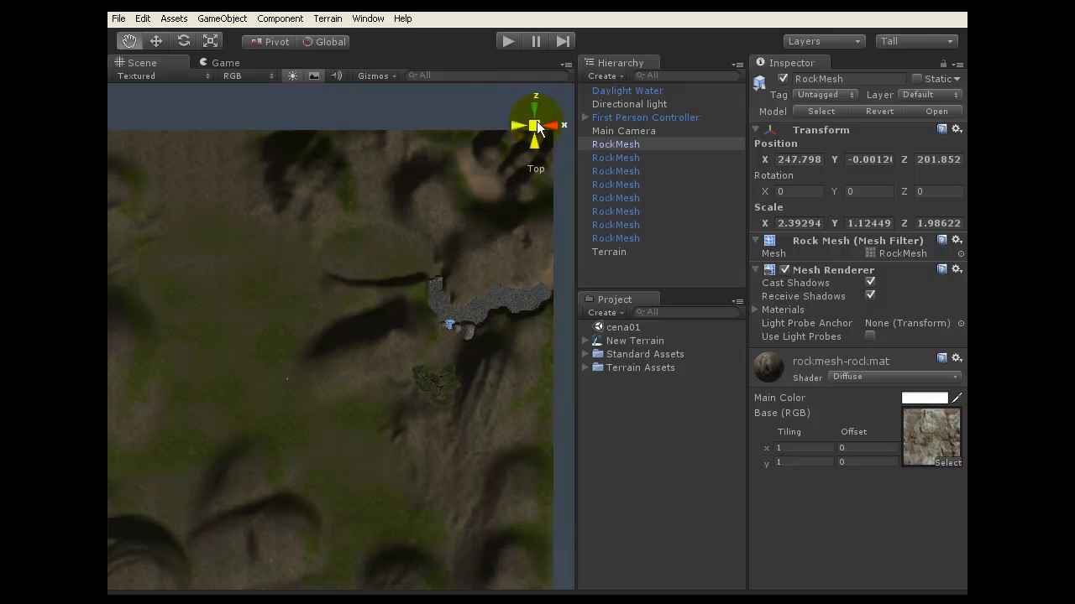
{"action": "left_click", "coordinate": [515, 126]}
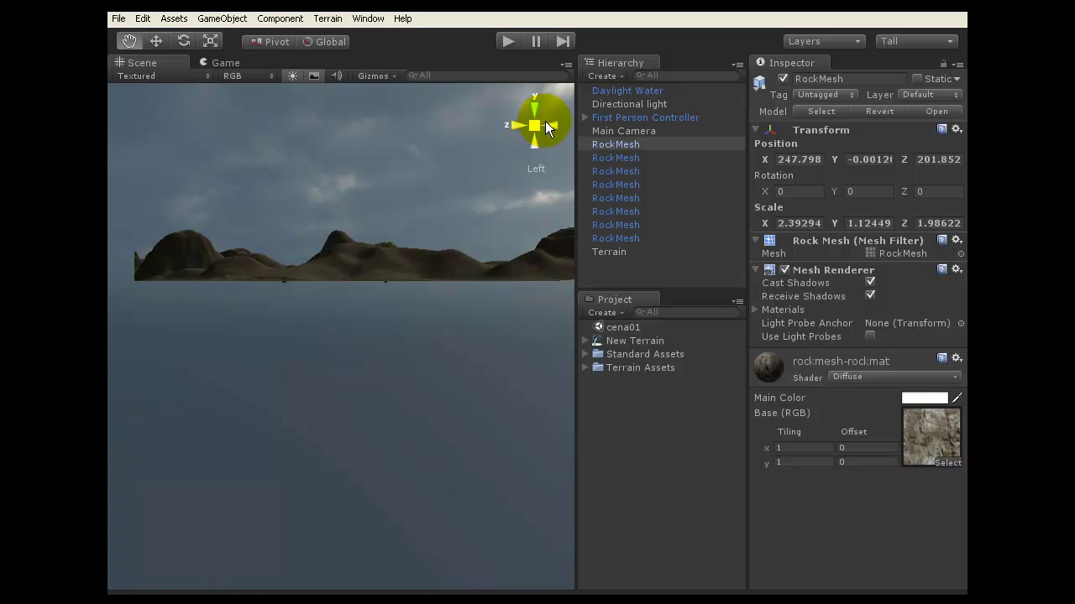
{"action": "left_click", "coordinate": [553, 128]}
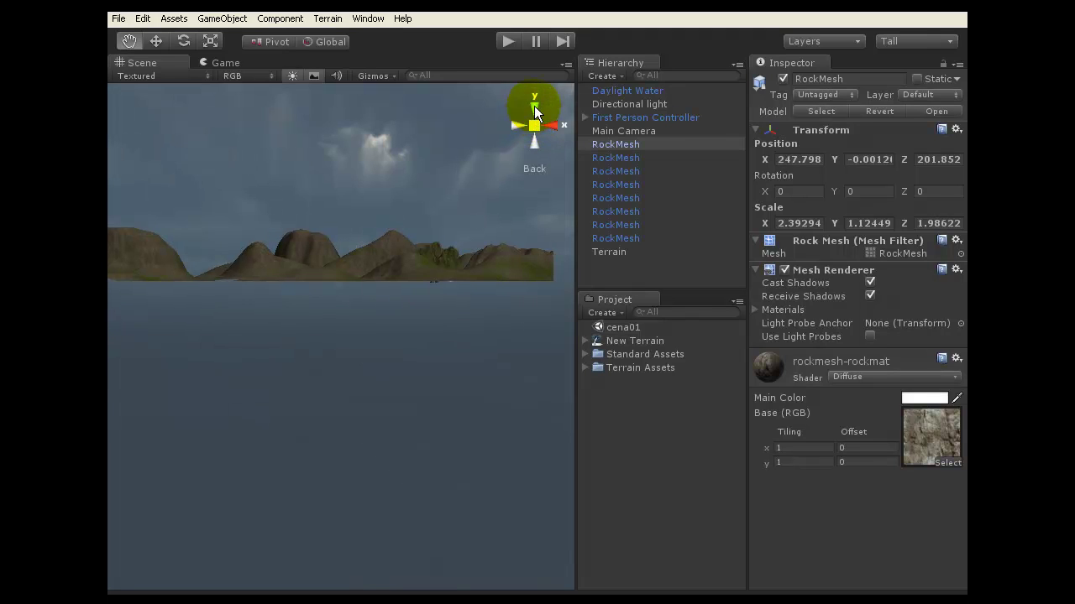
{"action": "left_click", "coordinate": [532, 107]}
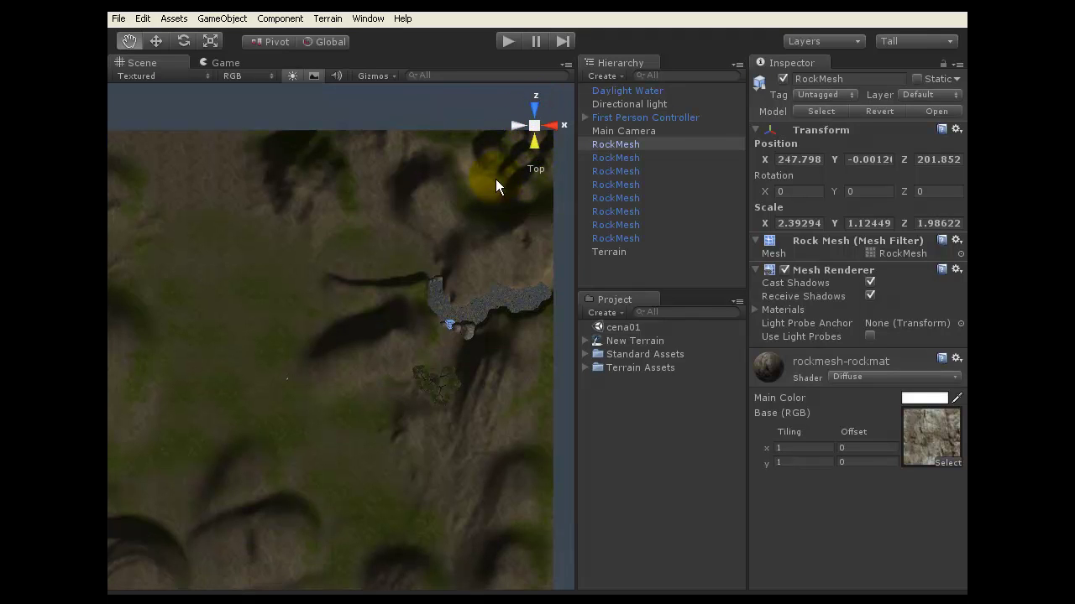
{"action": "left_click", "coordinate": [535, 127]}
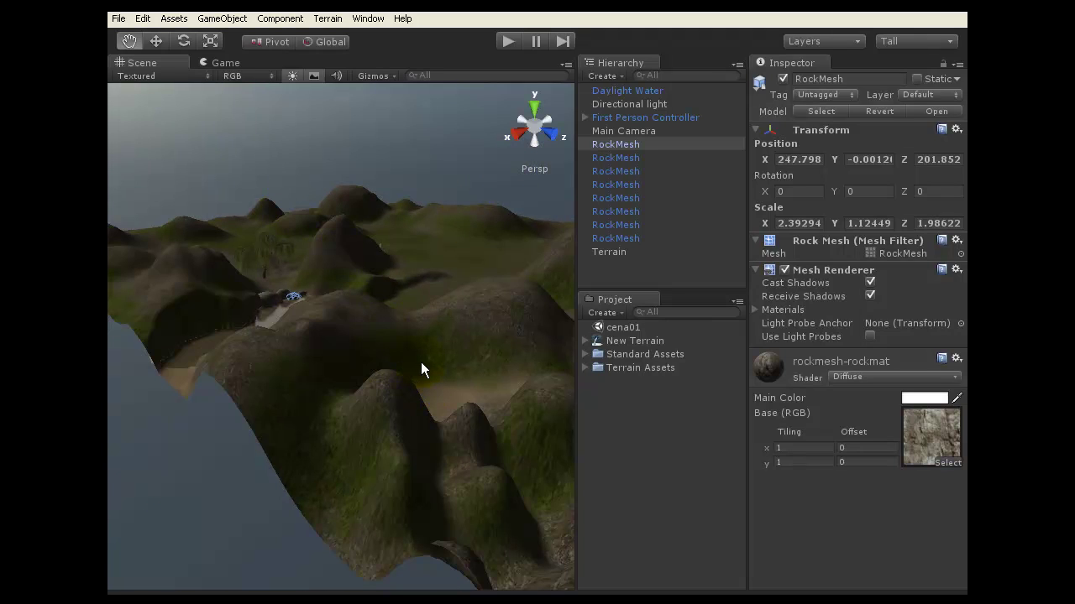
{"action": "left_click_drag", "start_coordinate": [408, 357], "coordinate": [280, 288]}
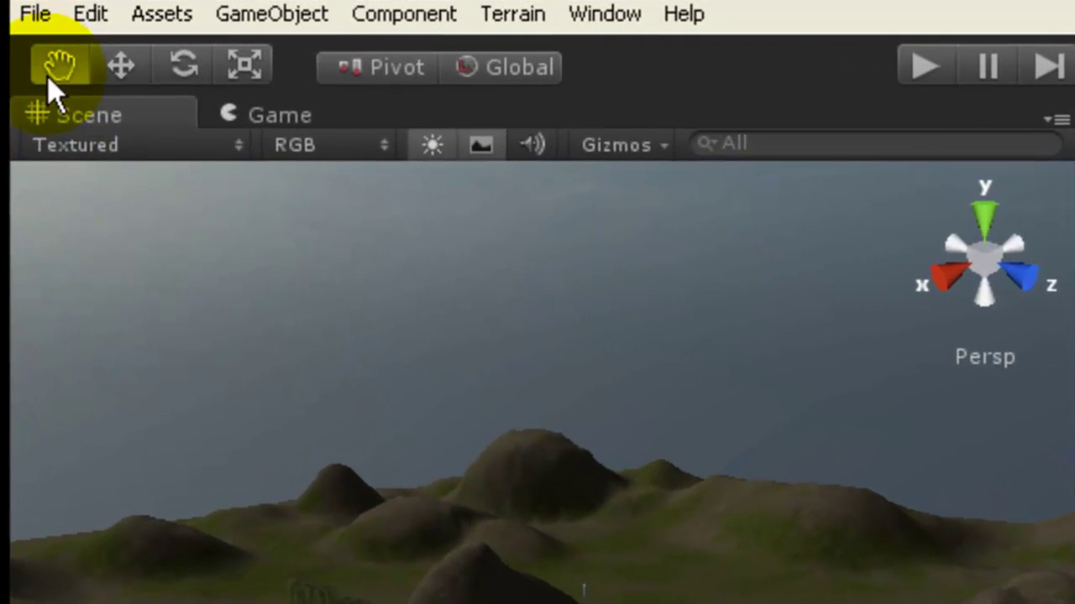
Step: Alternate the active tool between Rotate and Hand, ending on the Hand tool
{"action": "left_click", "coordinate": [180, 65]}
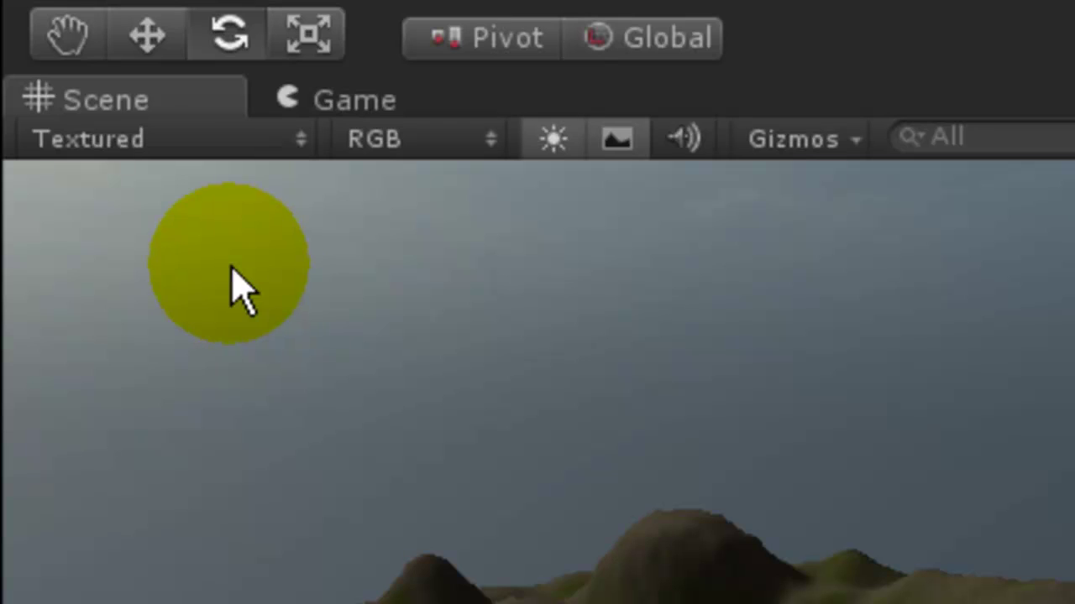
{"action": "key", "text": "q"}
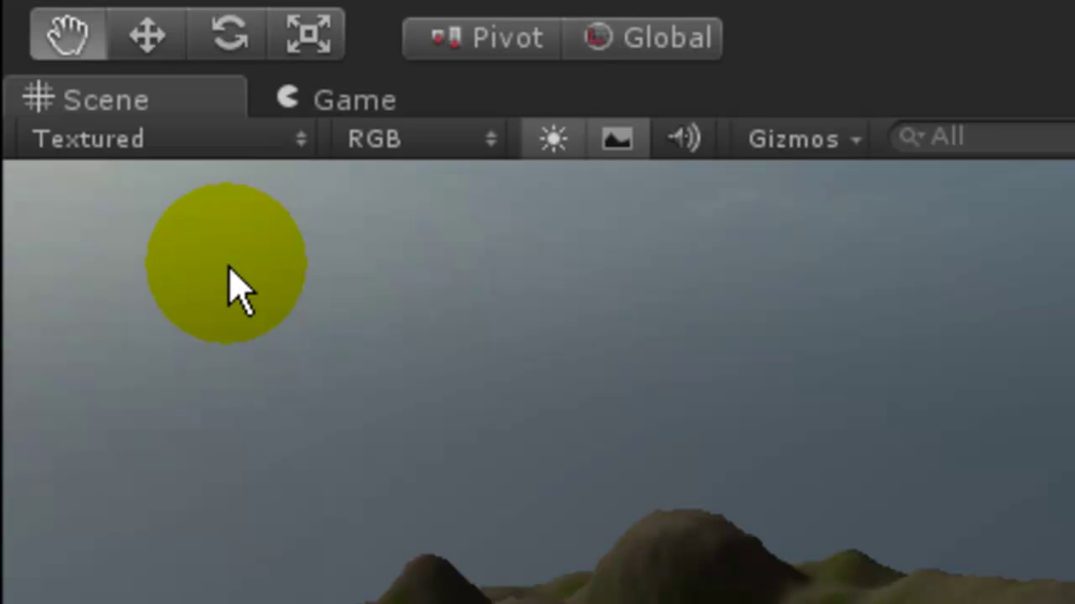
{"action": "key", "text": "e"}
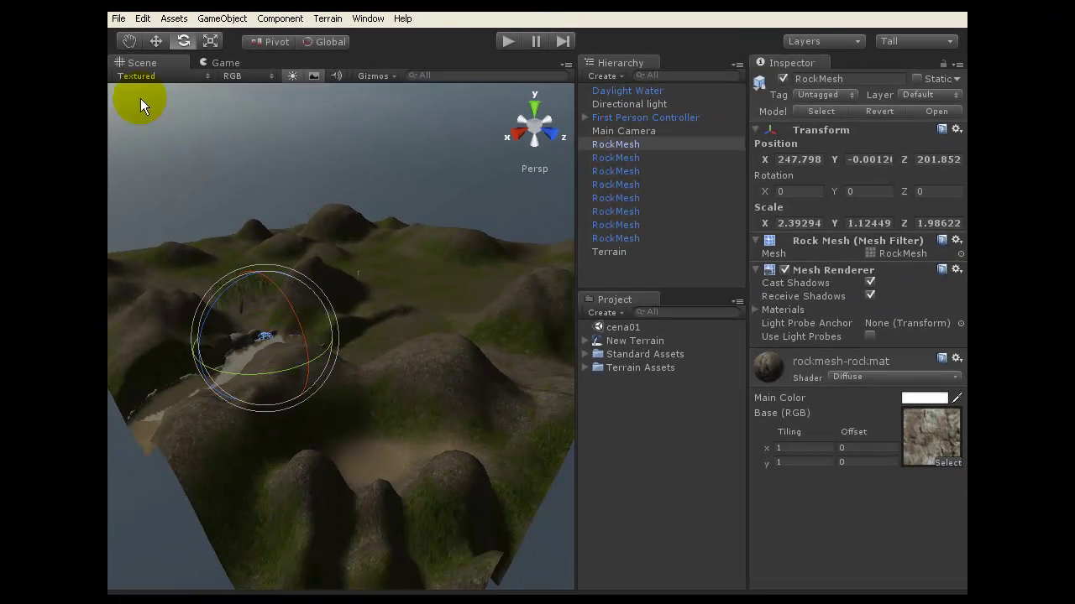
{"action": "left_click", "coordinate": [128, 41]}
Step: Pan, zoom and orbit the scene view around the terrain and river to demonstrate each navigation method
{"action": "mouse_move", "coordinate": [361, 293]}
{"action": "left_mouse_down"}
{"action": "mouse_move", "coordinate": [415, 263]}
{"action": "mouse_move", "coordinate": [363, 216]}
{"action": "mouse_move", "coordinate": [318, 204]}
{"action": "mouse_move", "coordinate": [379, 193]}
{"action": "mouse_move", "coordinate": [354, 170]}
{"action": "mouse_move", "coordinate": [350, 263]}
{"action": "mouse_move", "coordinate": [360, 297]}
{"action": "mouse_move", "coordinate": [371, 292]}
{"action": "left_mouse_up"}
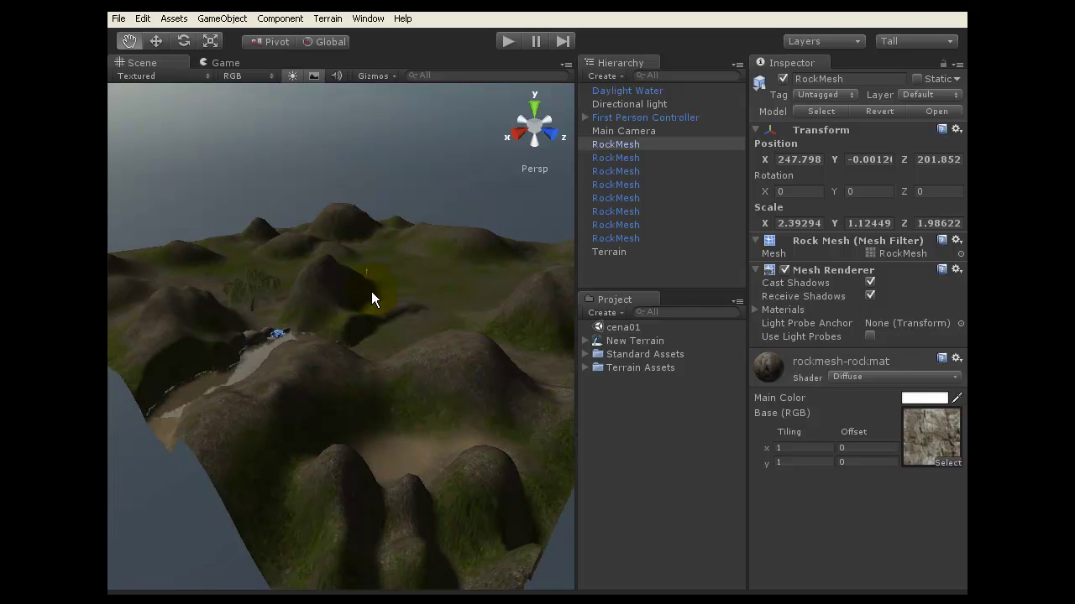
{"action": "scroll", "coordinate": [371, 292], "scroll_direction": "up", "scroll_amount": 10}
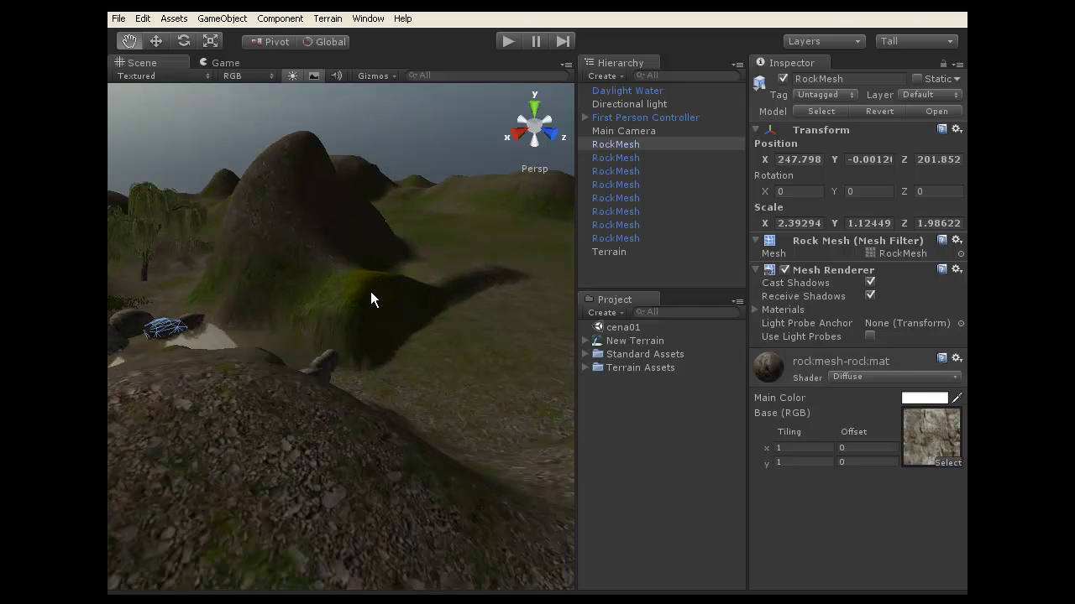
{"action": "scroll", "coordinate": [370, 292], "scroll_direction": "down", "scroll_amount": 10}
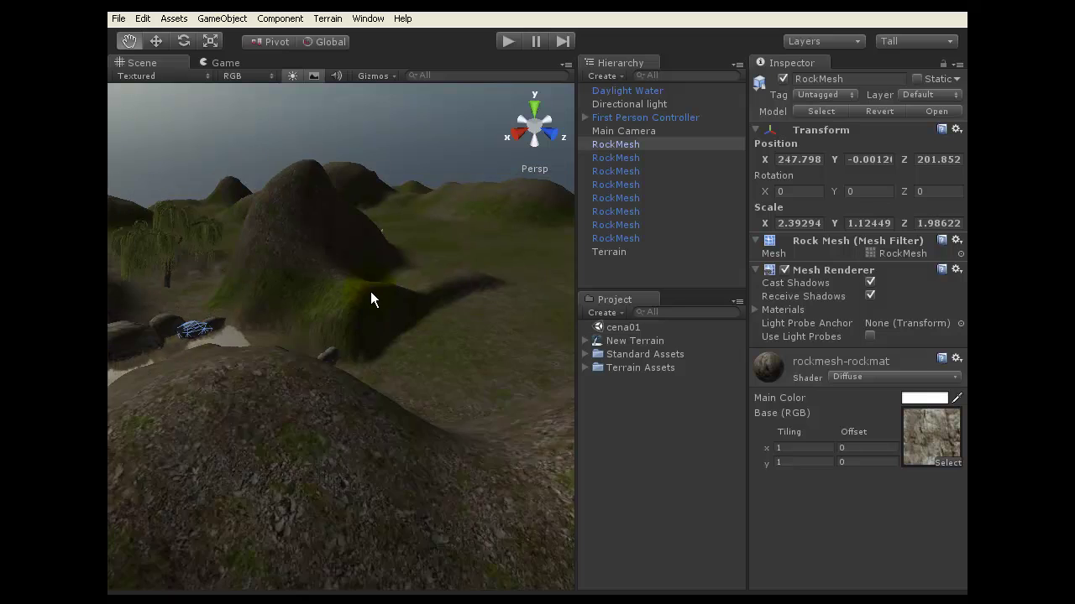
{"action": "scroll", "coordinate": [370, 292], "scroll_direction": "down", "scroll_amount": 3}
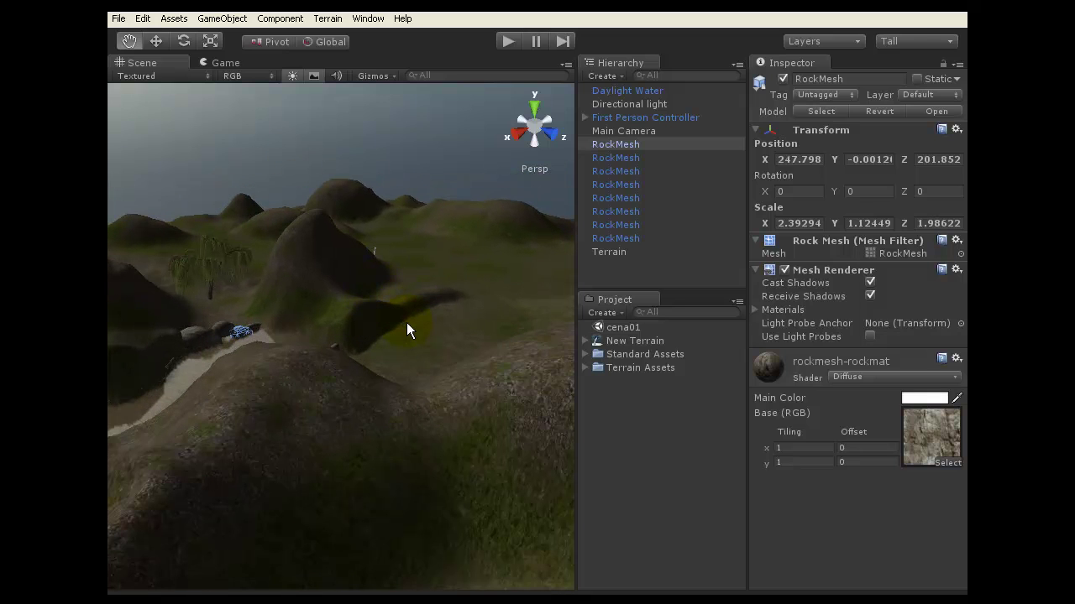
{"action": "left_click_drag", "start_coordinate": [403, 317], "coordinate": [370, 458], "text": "alt"}
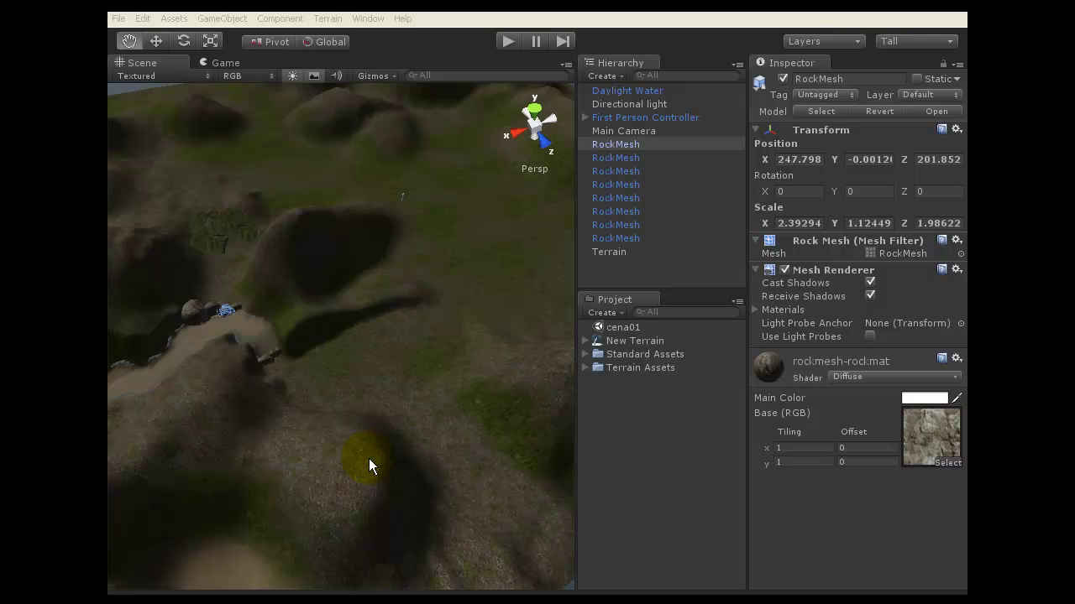
{"action": "mouse_move", "coordinate": [381, 422]}
{"action": "middle_mouse_down"}
{"action": "mouse_move", "coordinate": [413, 378]}
{"action": "mouse_move", "coordinate": [449, 372]}
{"action": "mouse_move", "coordinate": [450, 361]}
{"action": "mouse_move", "coordinate": [400, 328]}
{"action": "mouse_move", "coordinate": [433, 326]}
{"action": "mouse_move", "coordinate": [406, 330]}
{"action": "mouse_move", "coordinate": [434, 337]}
{"action": "mouse_move", "coordinate": [418, 368]}
{"action": "mouse_move", "coordinate": [413, 341]}
{"action": "mouse_move", "coordinate": [428, 342]}
{"action": "mouse_move", "coordinate": [326, 342]}
{"action": "mouse_move", "coordinate": [502, 355]}
{"action": "mouse_move", "coordinate": [367, 351]}
{"action": "mouse_move", "coordinate": [488, 345]}
{"action": "mouse_move", "coordinate": [414, 339]}
{"action": "mouse_move", "coordinate": [499, 344]}
{"action": "mouse_move", "coordinate": [362, 345]}
{"action": "mouse_move", "coordinate": [514, 345]}
{"action": "mouse_move", "coordinate": [397, 344]}
{"action": "mouse_move", "coordinate": [428, 344]}
{"action": "middle_mouse_up"}
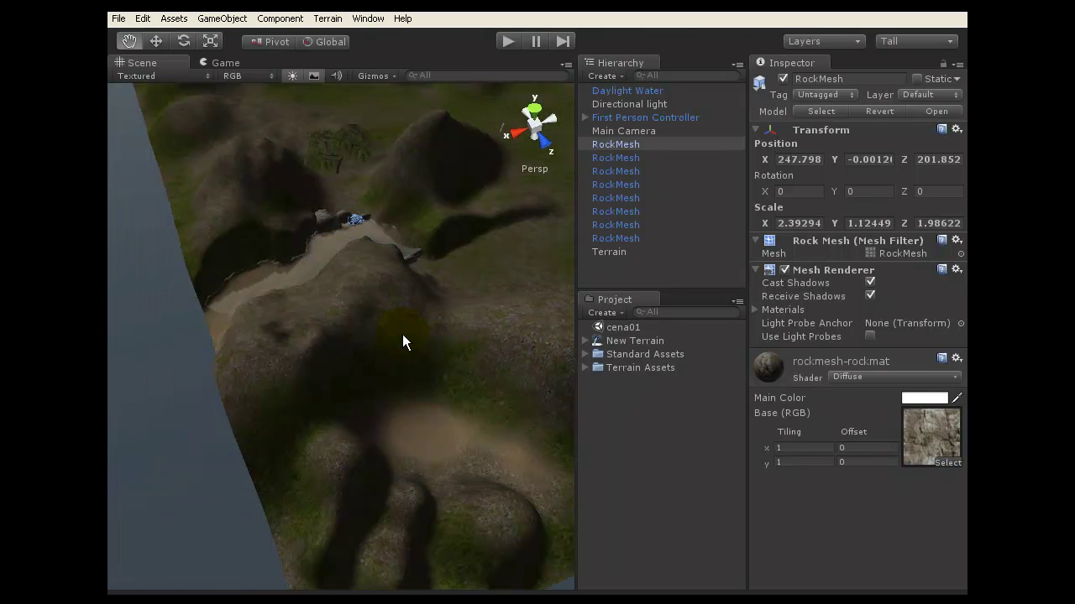
{"action": "scroll", "coordinate": [403, 337], "scroll_direction": "down", "scroll_amount": 2}
{"action": "scroll", "coordinate": [369, 345], "scroll_direction": "down", "scroll_amount": 2}
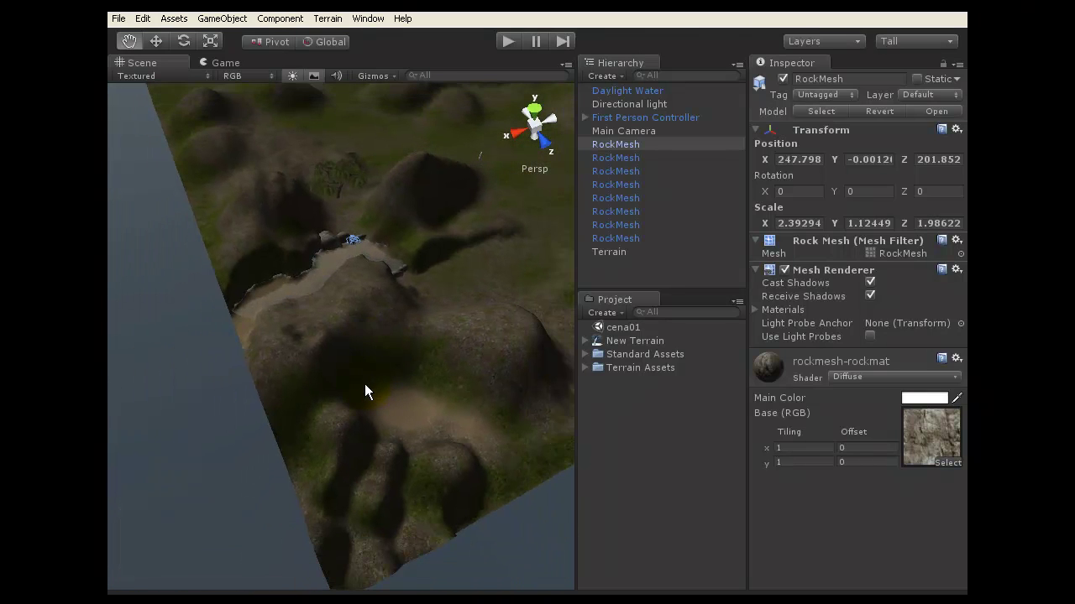
Step: Zoom the scene view and orbit it around the terrain from the high angle down toward the horizon
{"action": "scroll", "coordinate": [353, 390], "scroll_direction": "down", "scroll_amount": 2}
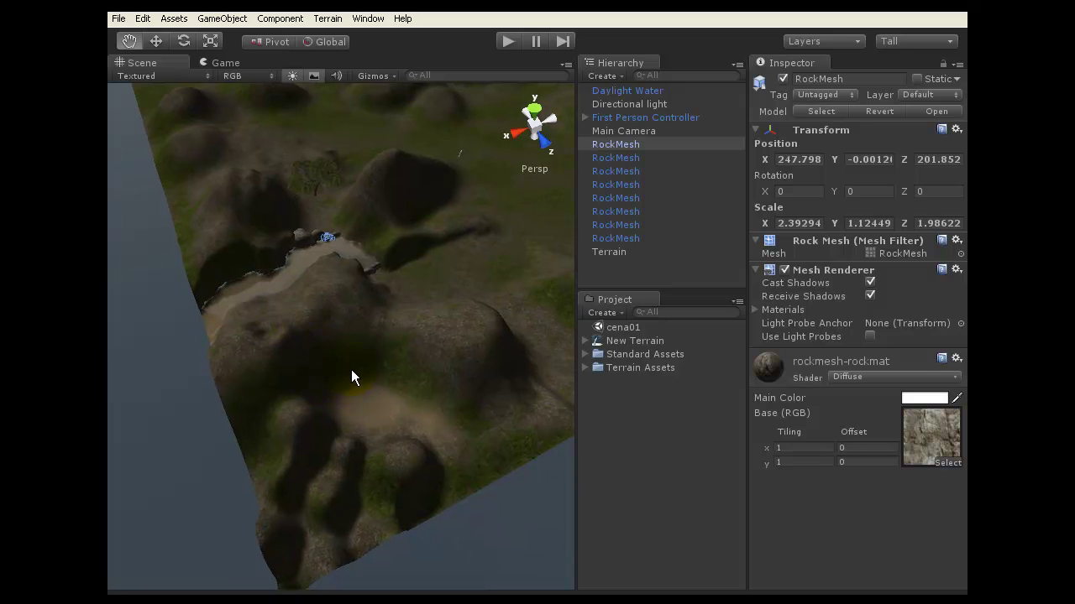
{"action": "scroll", "coordinate": [351, 368], "scroll_direction": "up", "scroll_amount": 3}
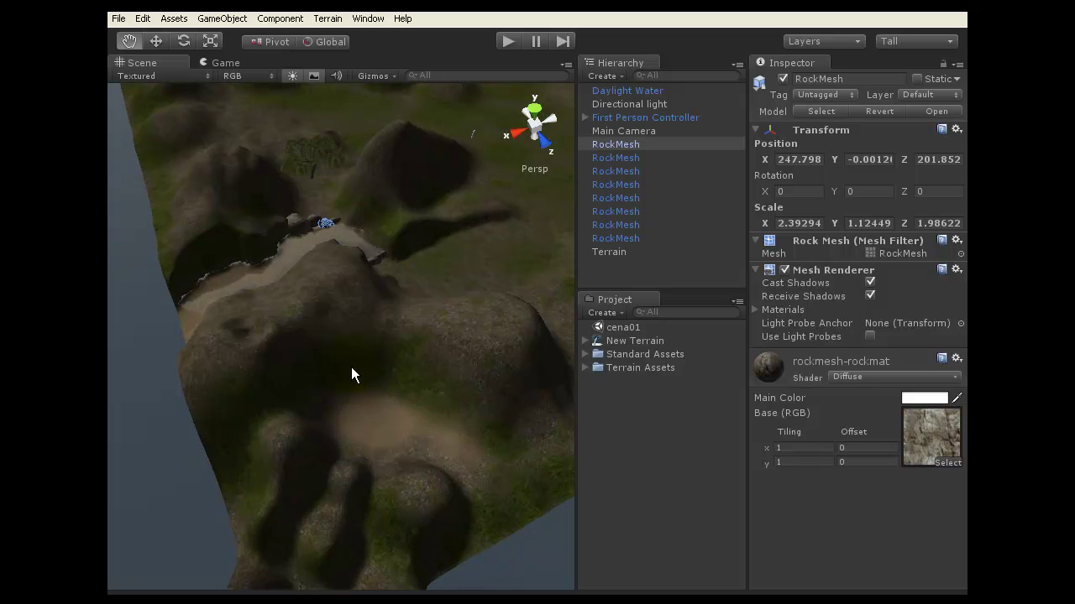
{"action": "left_click_drag", "start_coordinate": [351, 367], "coordinate": [450, 440], "text": "alt"}
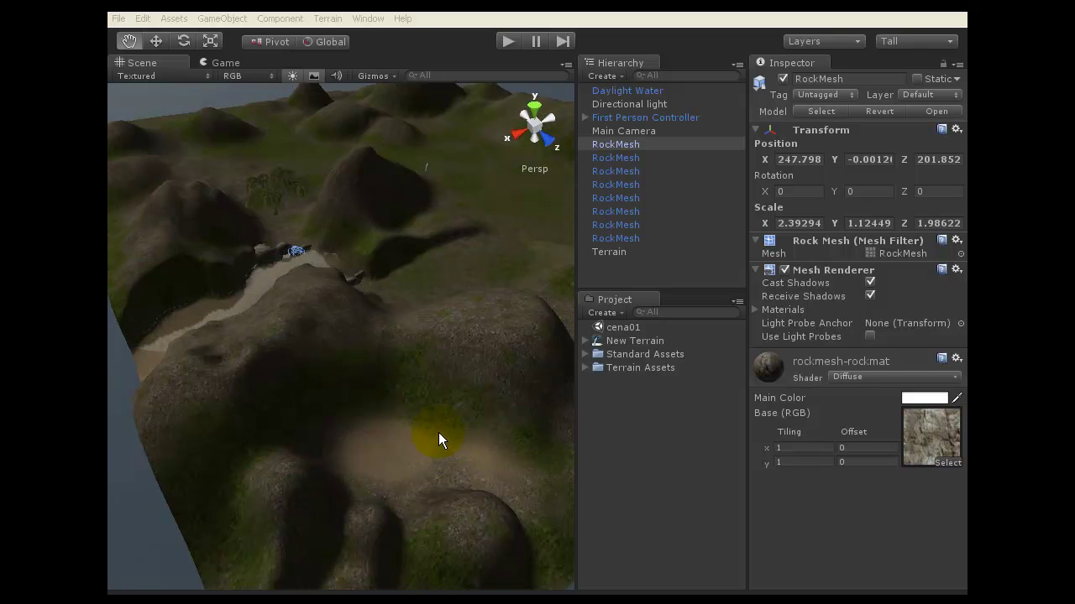
{"action": "left_click_drag", "start_coordinate": [423, 408], "coordinate": [486, 414], "text": "alt"}
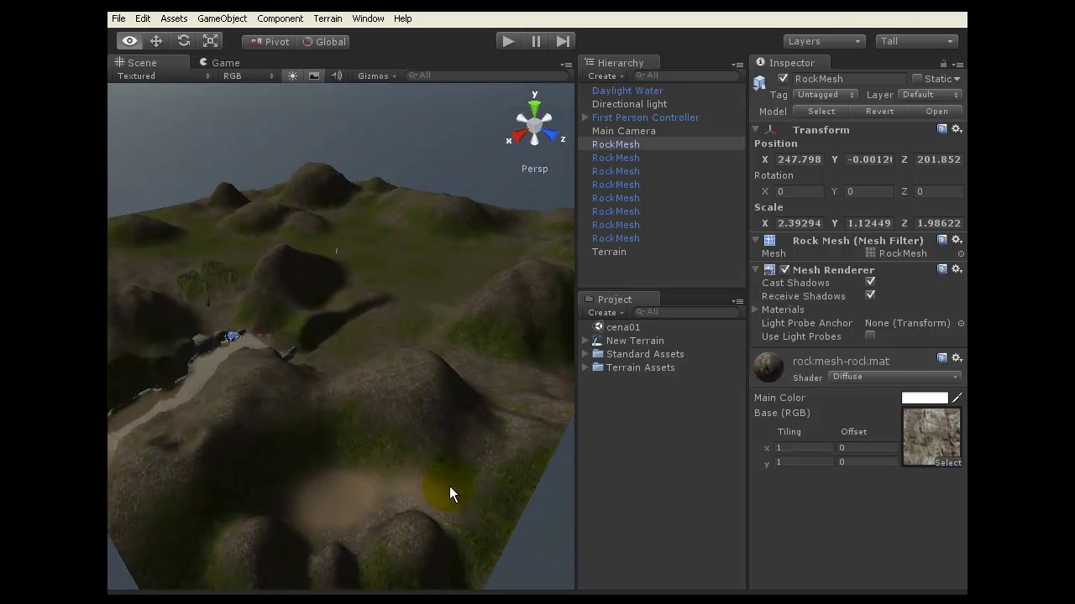
{"action": "left_click_drag", "start_coordinate": [432, 517], "coordinate": [492, 449], "text": "alt"}
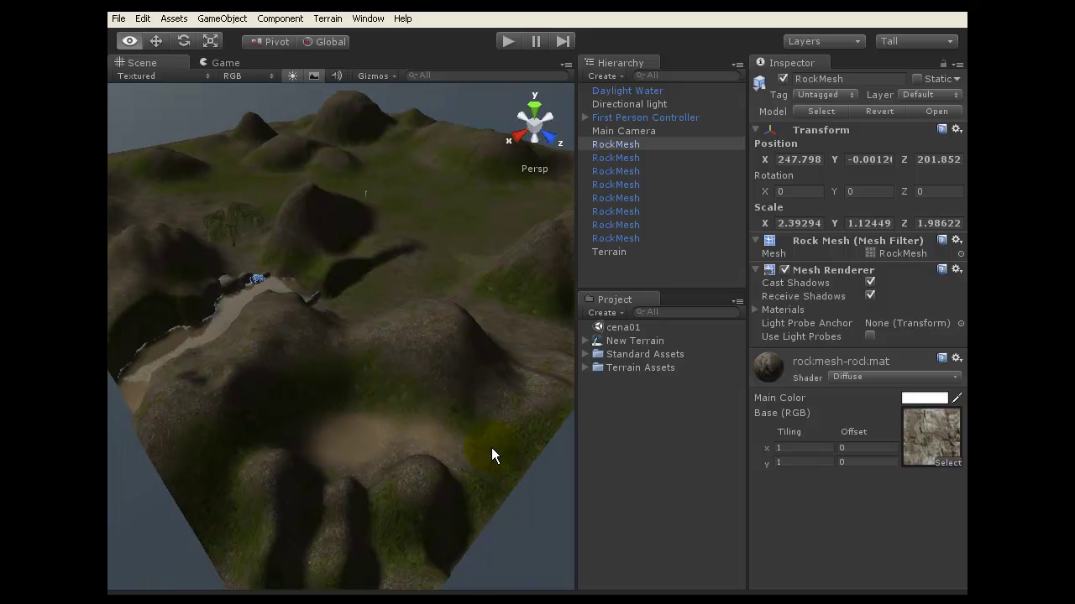
{"action": "key", "text": "alt"}
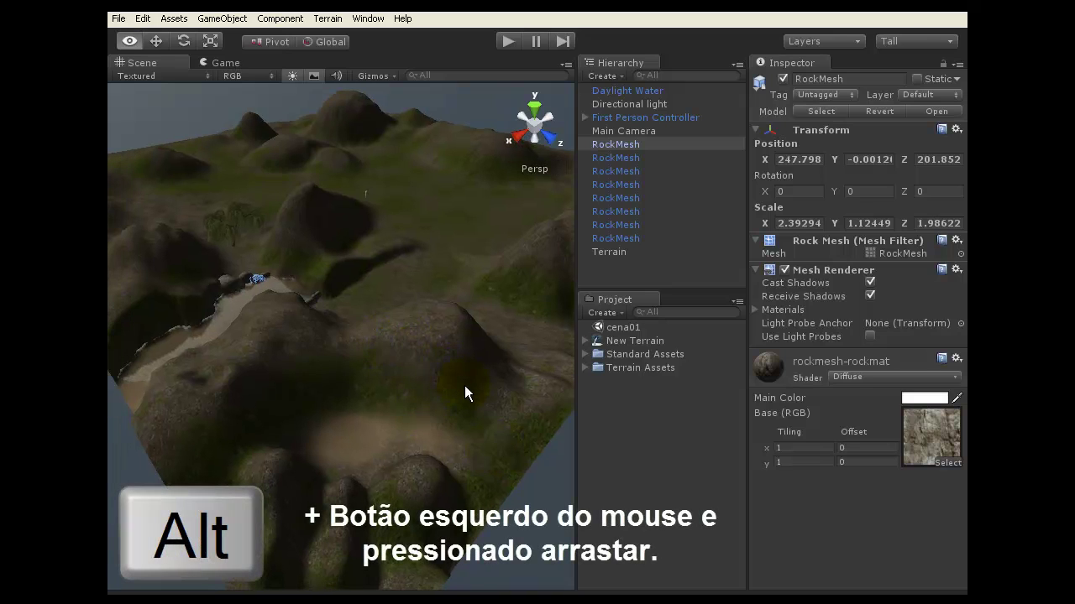
Step: Orbit the scene view around to the opposite side of the terrain, swing it back and forth, and demonstrate drag zooming
{"action": "left_click_drag", "start_coordinate": [461, 390], "coordinate": [312, 403], "text": "alt"}
{"action": "left_click_drag", "start_coordinate": [432, 372], "coordinate": [241, 452], "text": "alt"}
{"action": "left_click_drag", "start_coordinate": [388, 434], "coordinate": [350, 506], "text": "alt"}
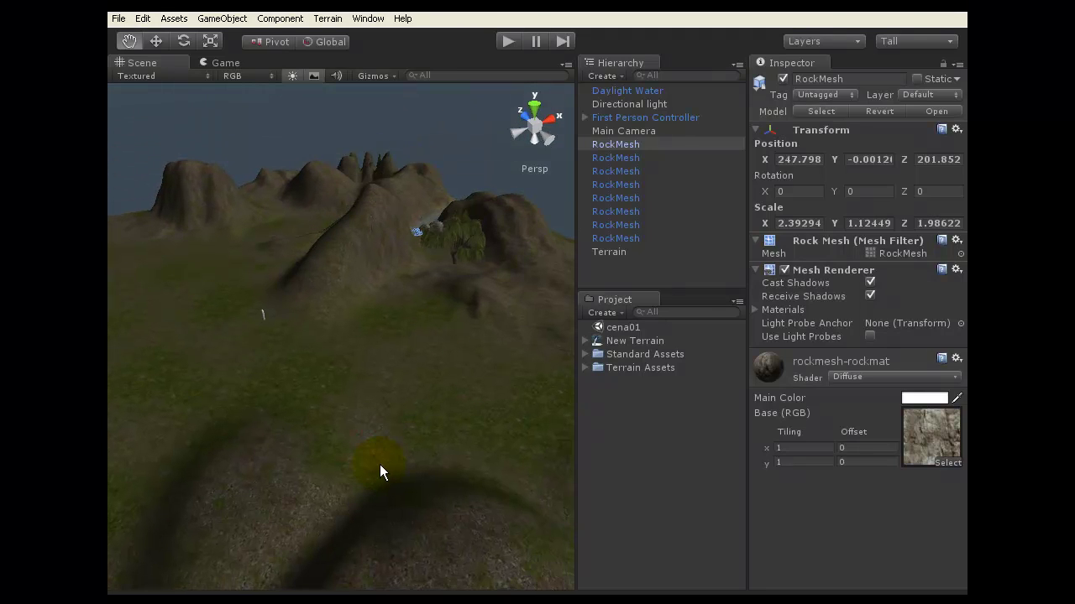
{"action": "left_click_drag", "start_coordinate": [380, 467], "coordinate": [477, 403], "text": "alt"}
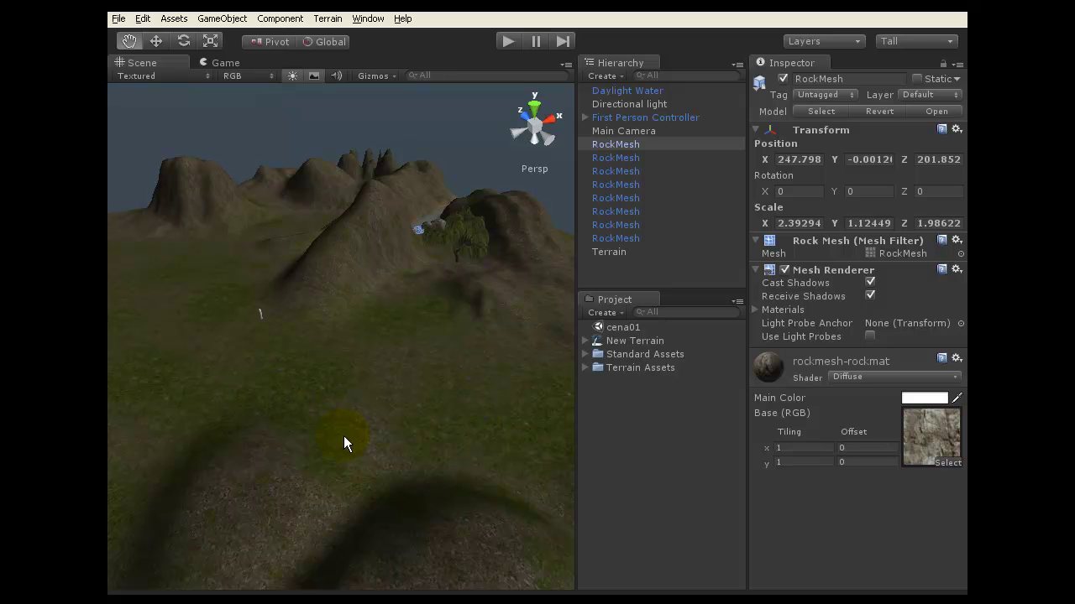
{"action": "left_click_drag", "start_coordinate": [271, 417], "coordinate": [434, 462], "text": "alt"}
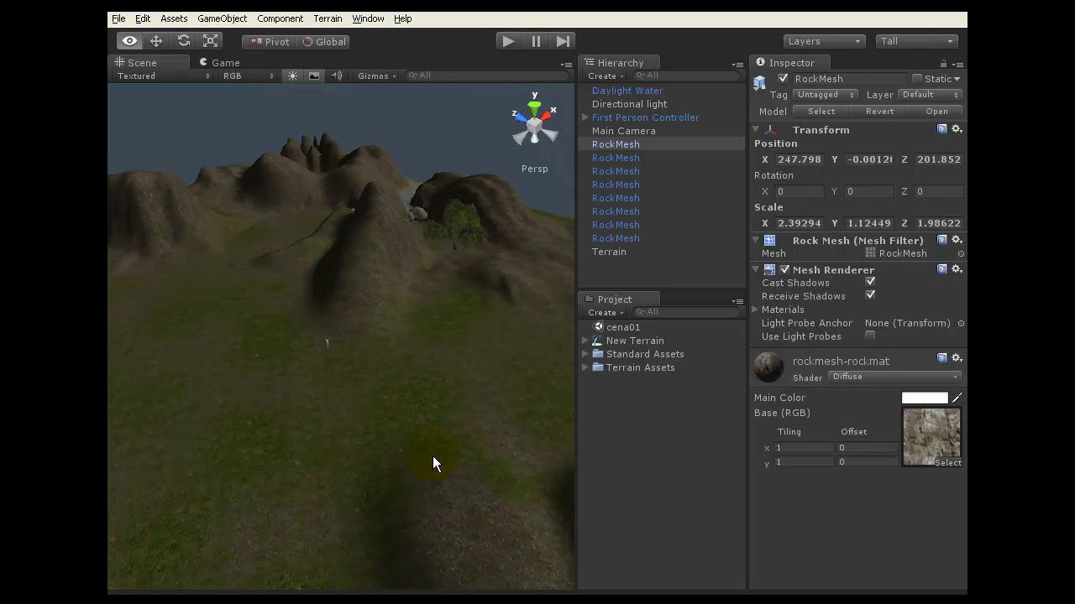
{"action": "left_click_drag", "start_coordinate": [352, 463], "coordinate": [418, 449], "text": "alt"}
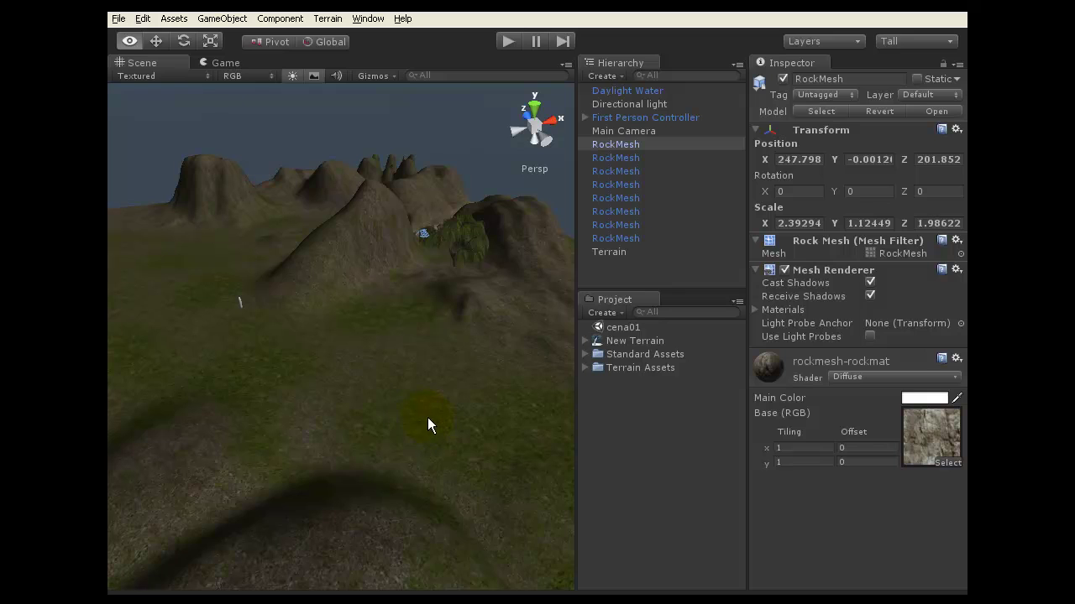
{"action": "right_click_drag", "start_coordinate": [349, 395], "coordinate": [210, 410], "text": "alt"}
{"action": "right_click_drag", "start_coordinate": [392, 393], "coordinate": [274, 391], "text": "alt"}
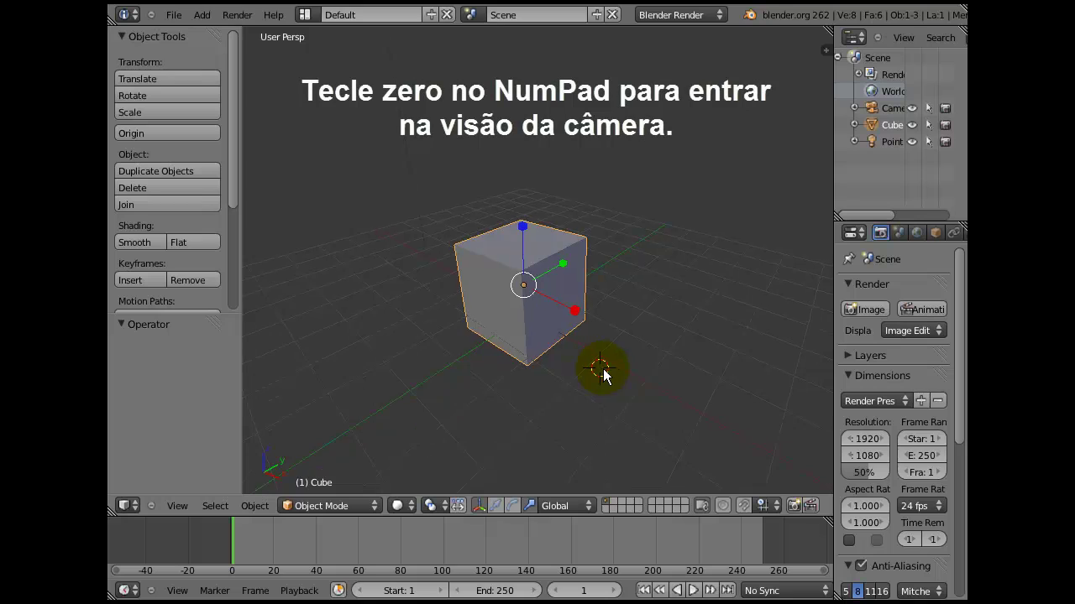
Step: Switch to Blender, enter the camera view and steer the camera around, toward and away from the cube in Fly mode
{"action": "key", "text": "KP_0"}
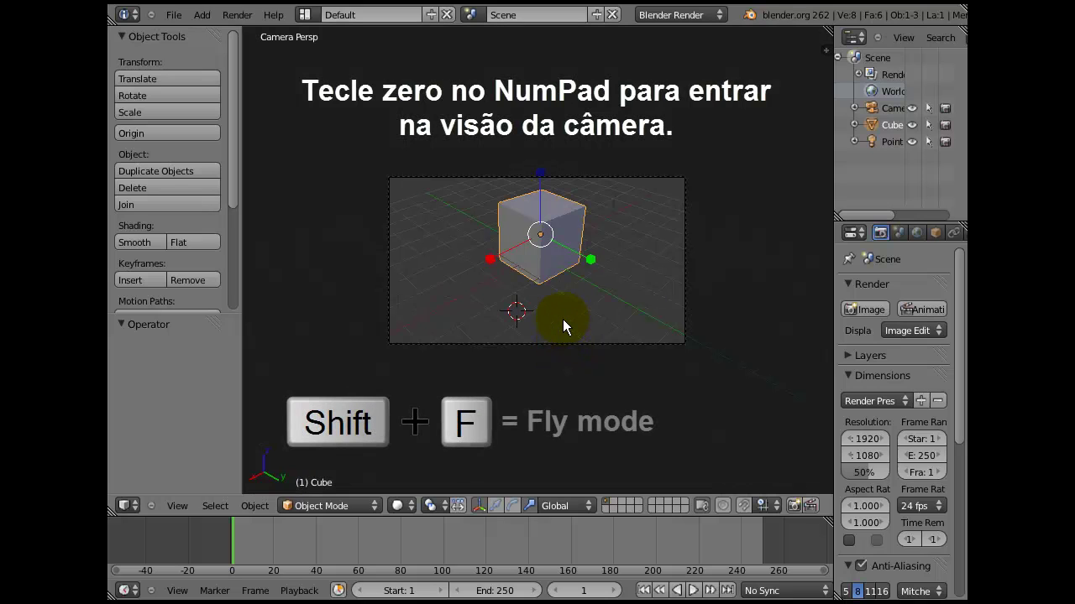
{"action": "key", "text": "shift+f"}
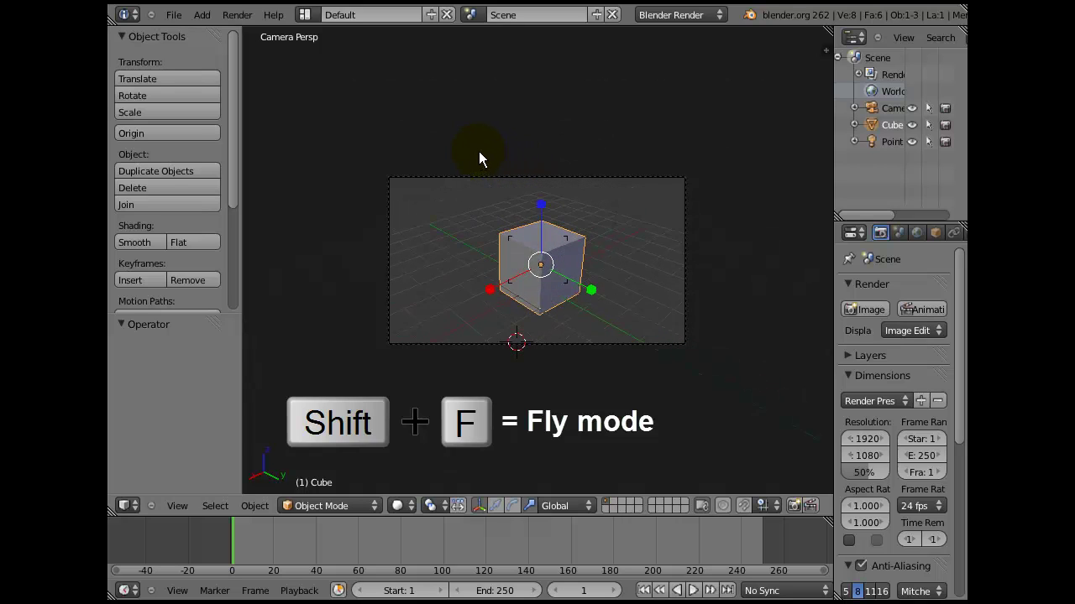
{"action": "mouse_move", "coordinate": [443, 158]}
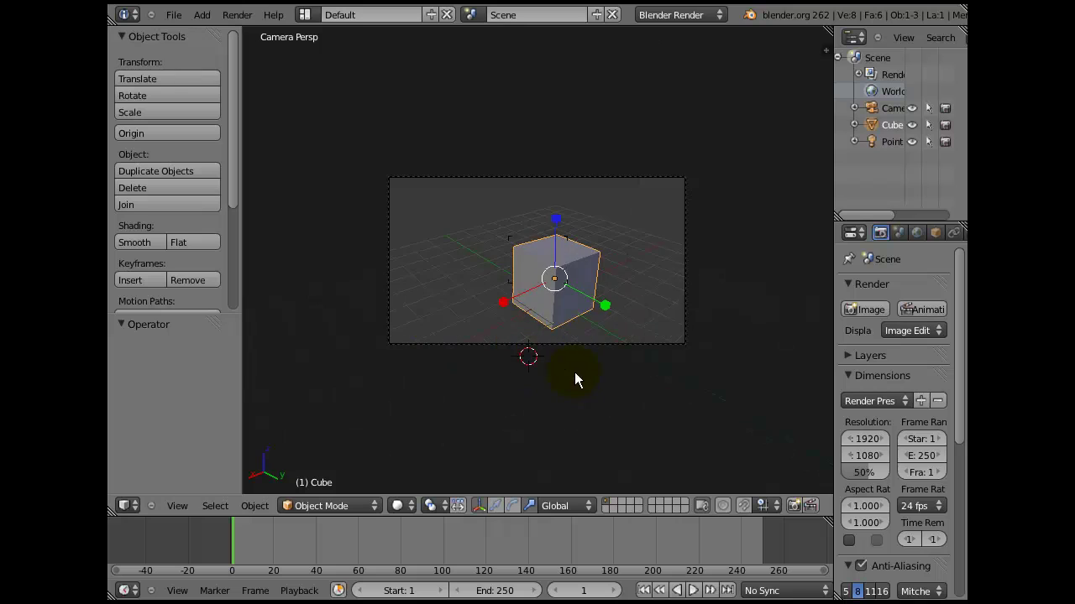
{"action": "mouse_move", "coordinate": [653, 379]}
{"action": "mouse_move", "coordinate": [745, 312]}
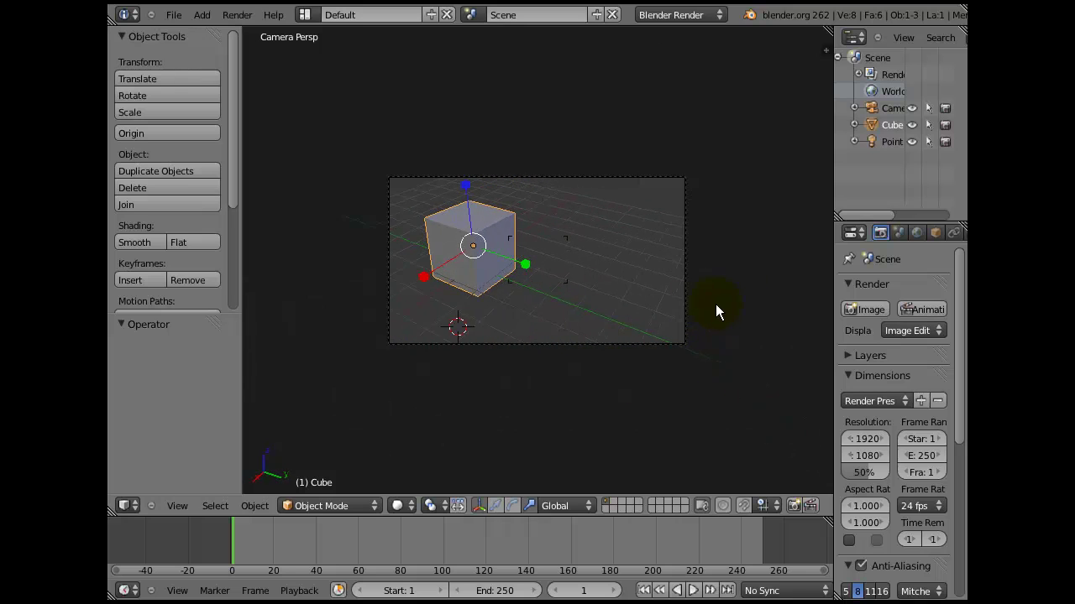
{"action": "mouse_move", "coordinate": [529, 278]}
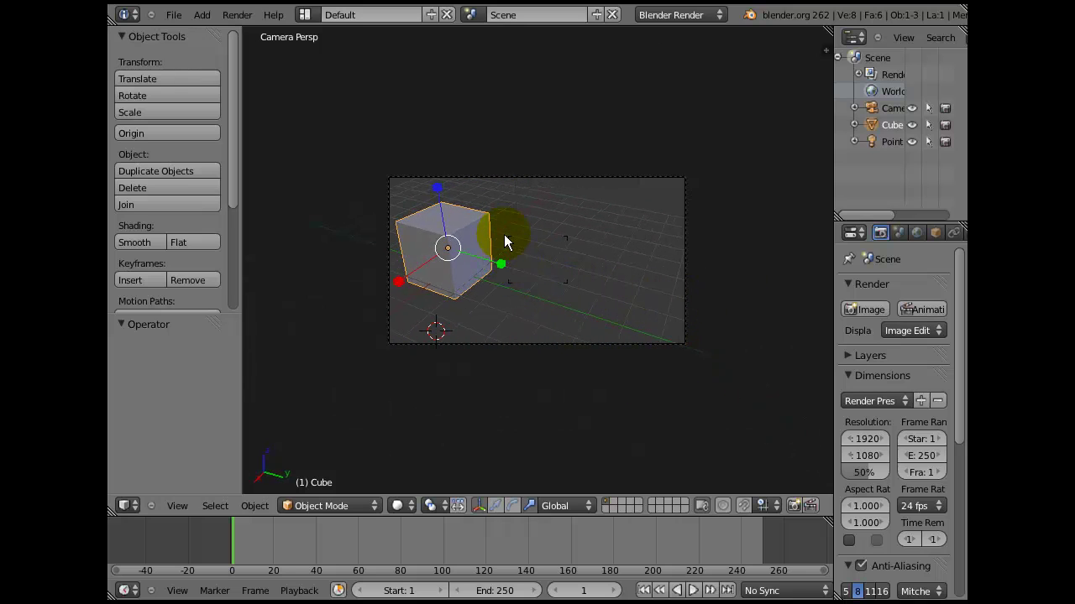
{"action": "scroll", "coordinate": [505, 235], "scroll_direction": "up", "scroll_amount": 2}
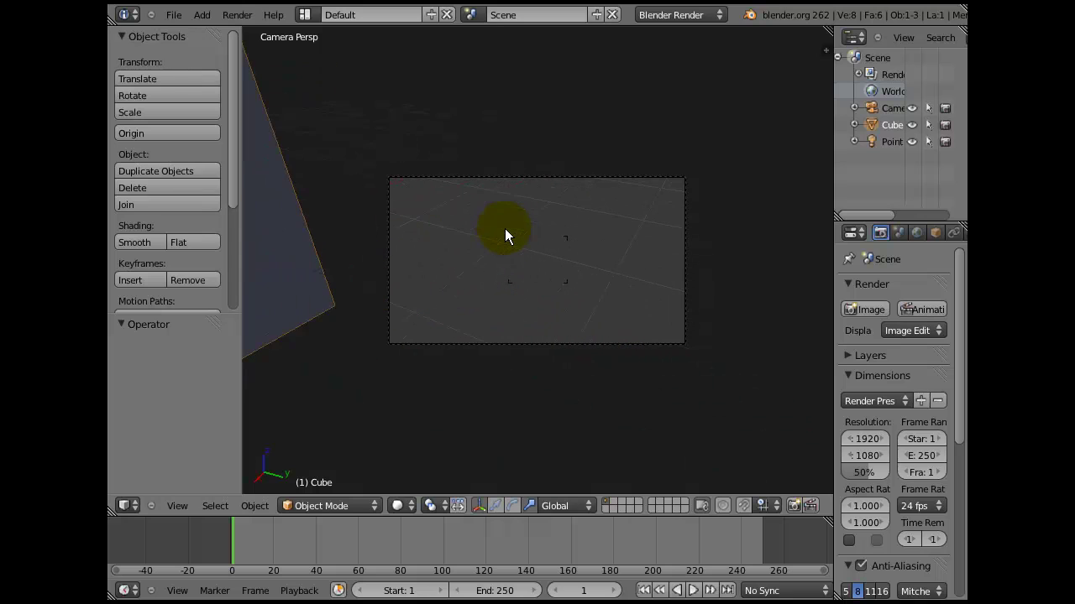
{"action": "scroll", "coordinate": [505, 235], "scroll_direction": "down", "scroll_amount": 4}
{"action": "left_click", "coordinate": [506, 236]}
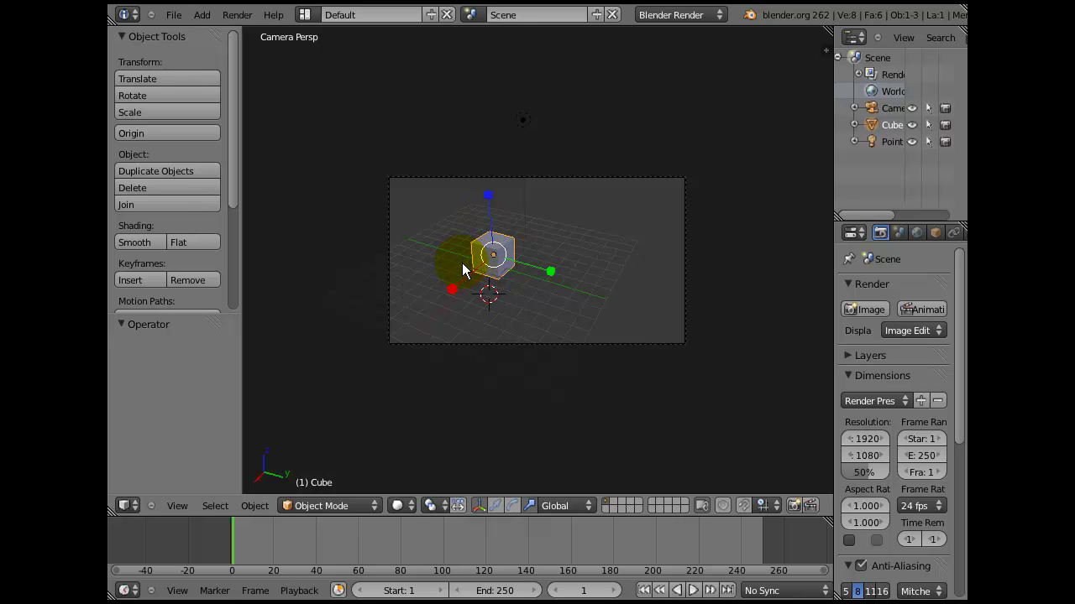
{"action": "scroll", "coordinate": [462, 263], "scroll_direction": "up", "scroll_amount": 2}
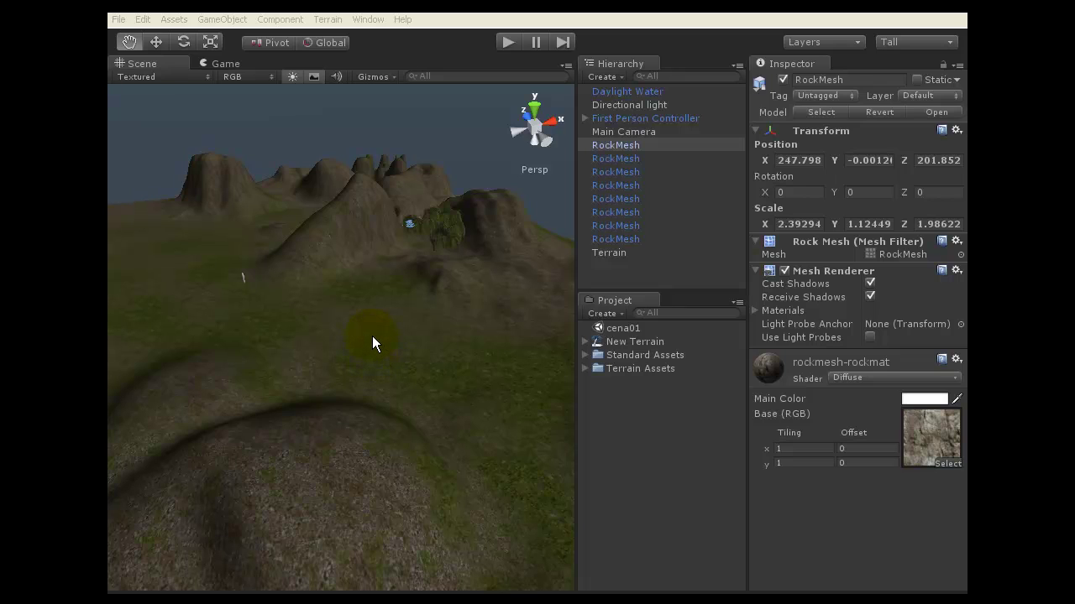
Step: Switch to Unity and demonstrate flythrough navigation over the terrain, moving forward, backward, left and right
{"action": "right_click_drag", "start_coordinate": [372, 336], "coordinate": [372, 338]}
{"action": "key", "text": "w"}
{"action": "key", "text": "s"}
{"action": "key", "text": "a"}
{"action": "key", "text": "d"}
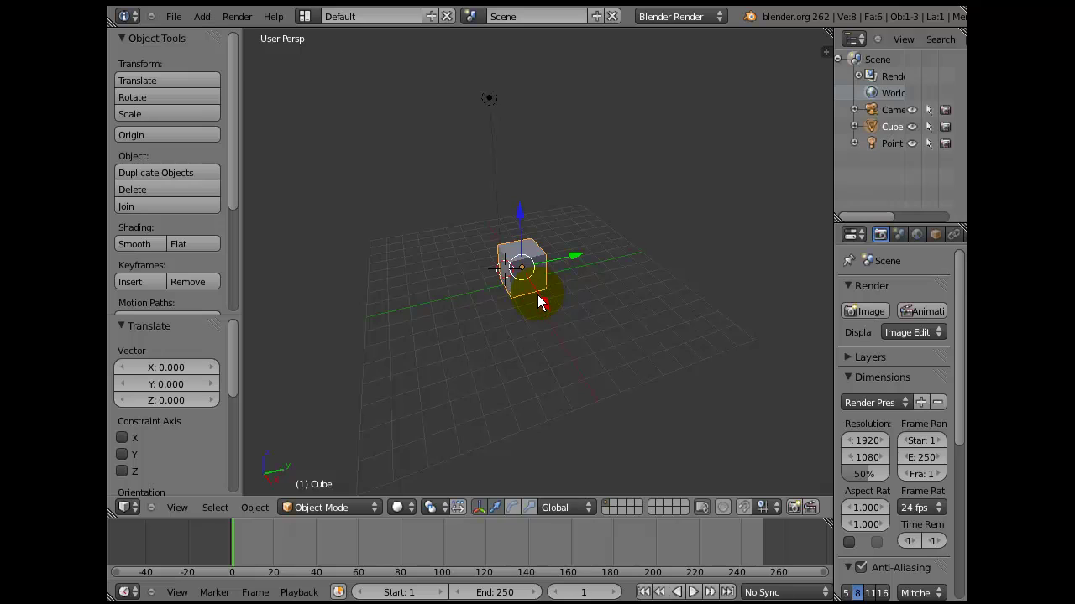
Step: Switch to Blender, zoom and orbit far away from the cube, and bring all objects back into view
{"action": "left_click", "coordinate": [521, 266]}
{"action": "scroll", "coordinate": [526, 275], "scroll_direction": "up", "scroll_amount": 1}
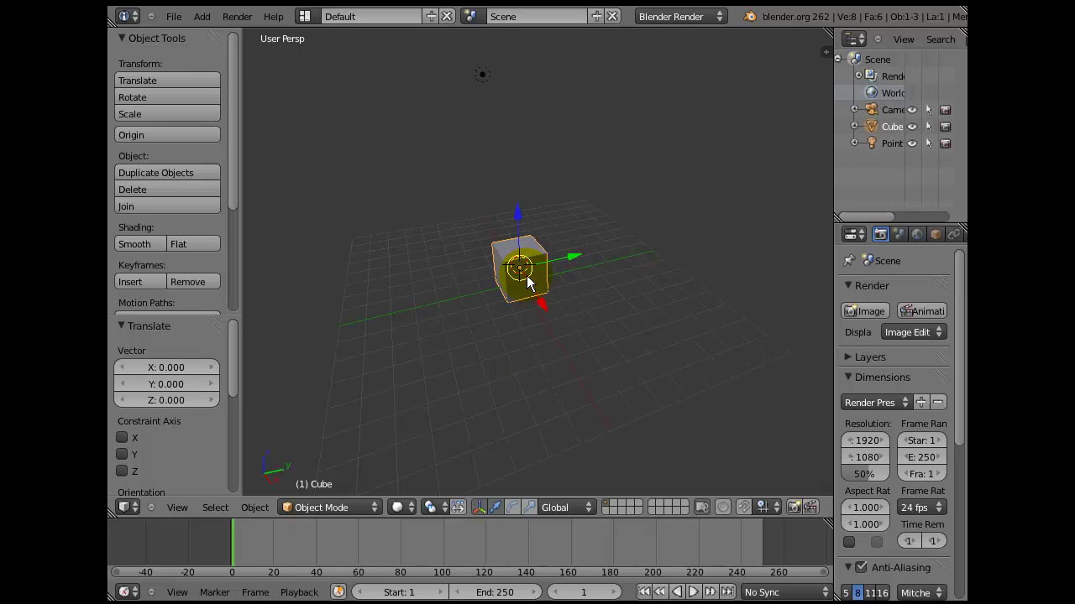
{"action": "scroll", "coordinate": [529, 277], "scroll_direction": "down", "scroll_amount": 3}
{"action": "middle_click_drag", "start_coordinate": [509, 327], "coordinate": [539, 311]}
{"action": "scroll", "coordinate": [543, 304], "scroll_direction": "down", "scroll_amount": 8}
{"action": "middle_click_drag", "start_coordinate": [505, 279], "coordinate": [577, 239]}
{"action": "scroll", "coordinate": [575, 240], "scroll_direction": "down", "scroll_amount": 8}
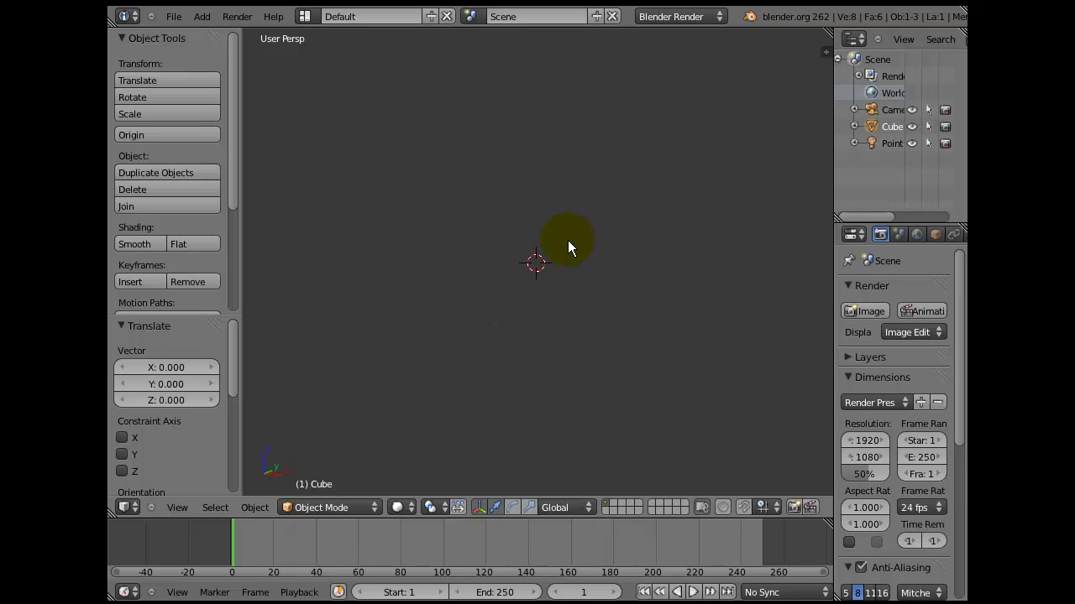
{"action": "left_click", "coordinate": [391, 259]}
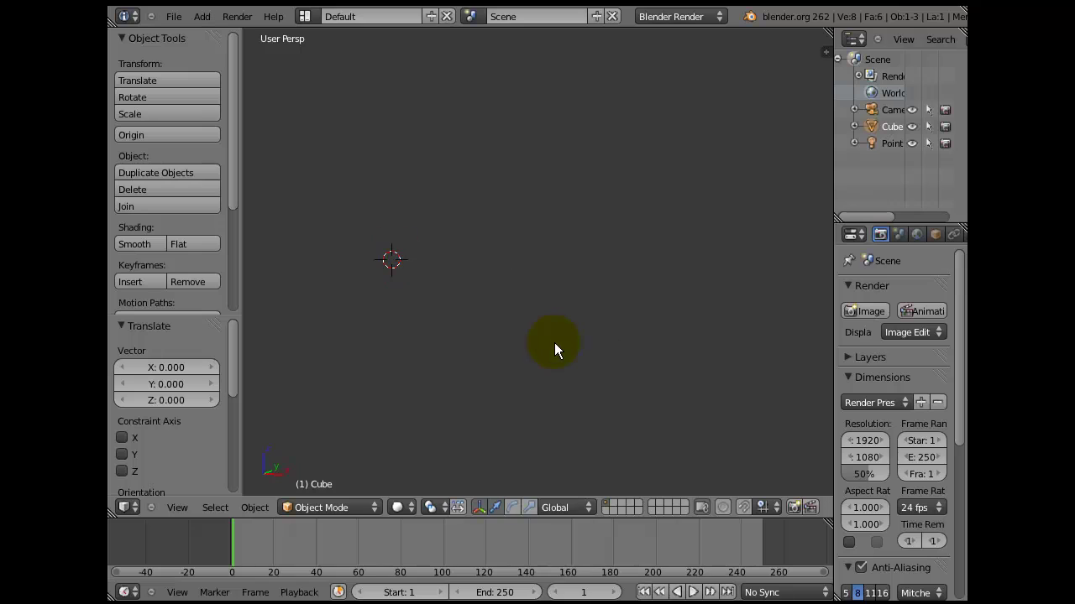
{"action": "key", "text": "Home"}
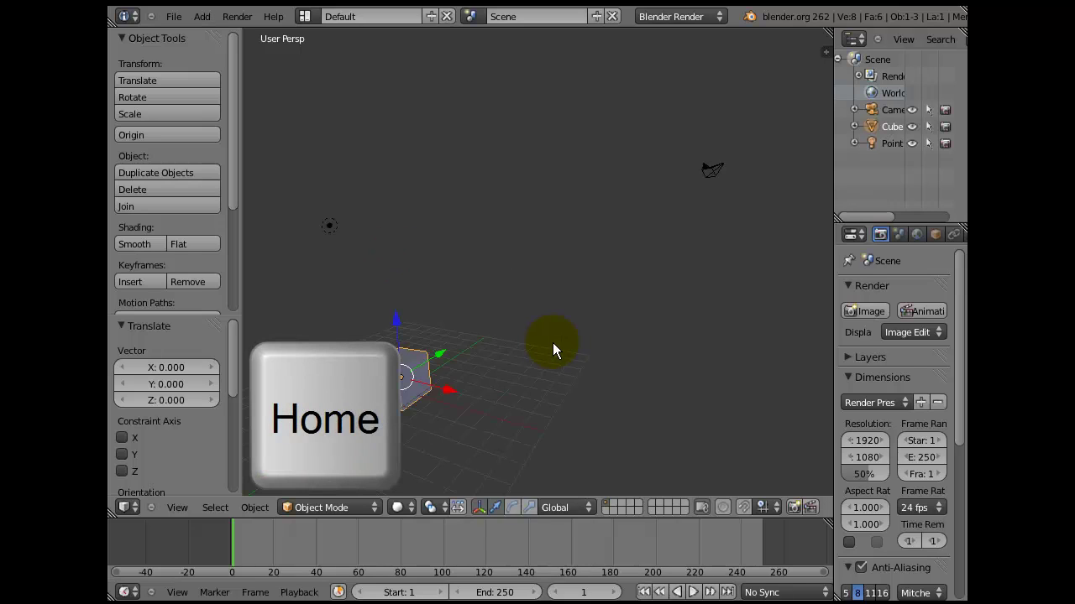
{"action": "middle_click_drag", "start_coordinate": [395, 365], "coordinate": [569, 361]}
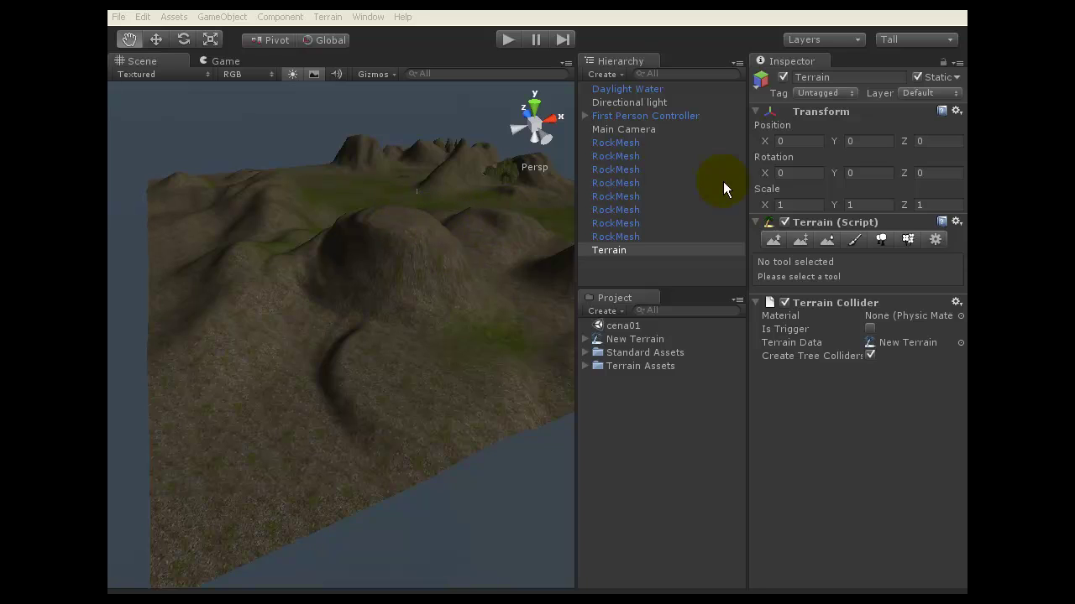
Step: Switch to Unity, select the third RockMesh and the Terrain in turn, and frame the Terrain in the scene view
{"action": "left_click", "coordinate": [692, 171]}
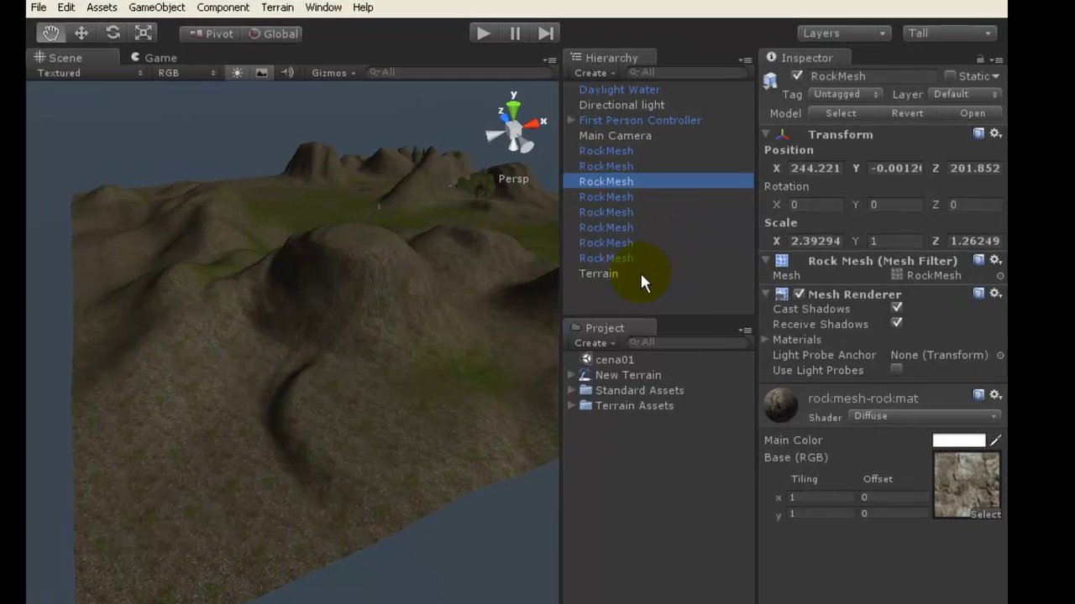
{"action": "left_click", "coordinate": [640, 274]}
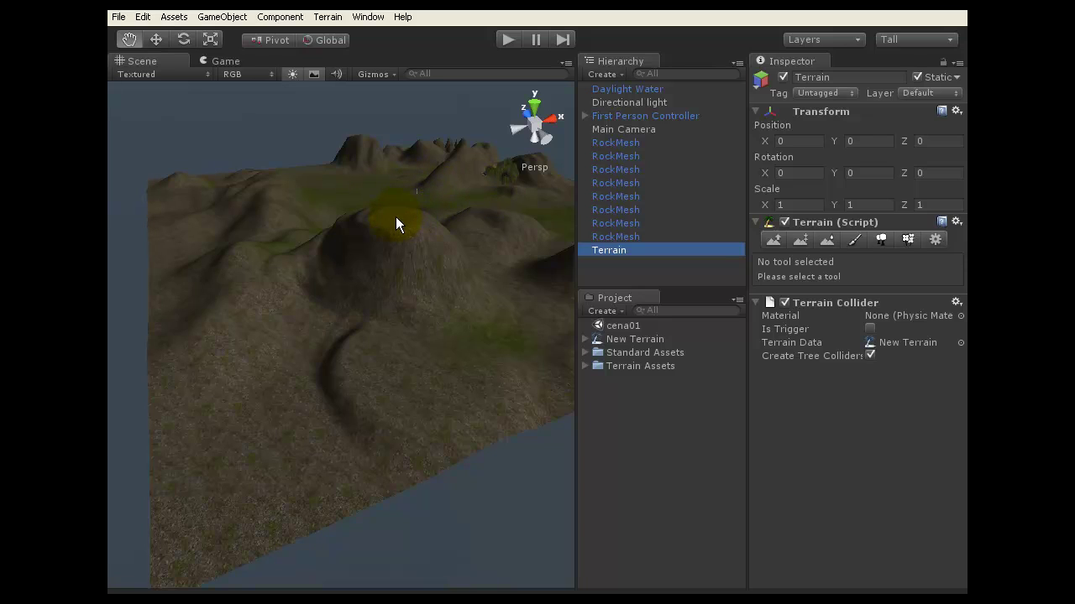
{"action": "key", "text": "f"}
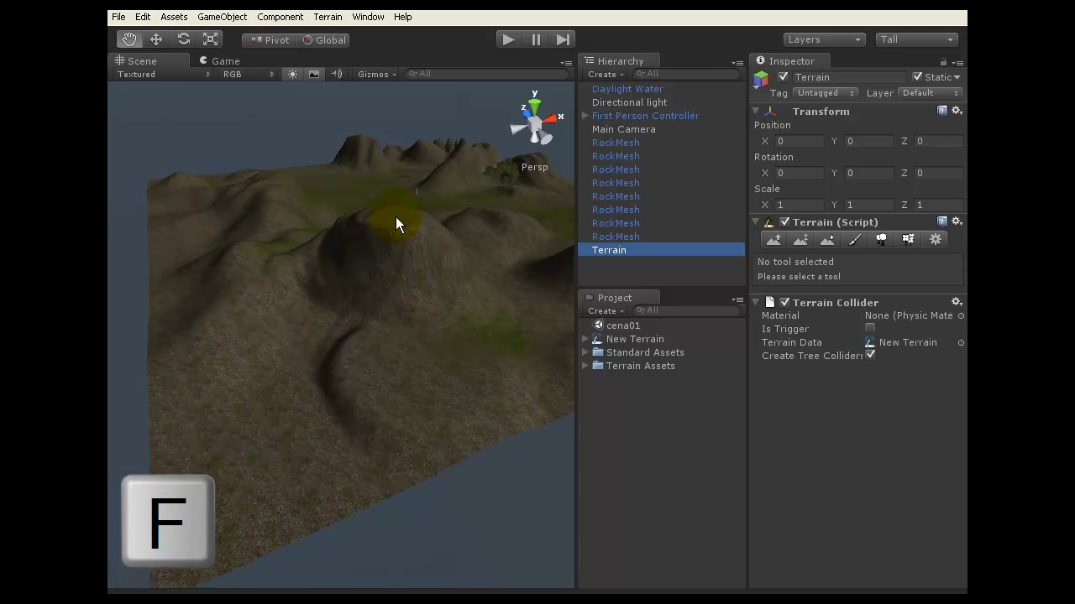
{"action": "key", "text": "f"}
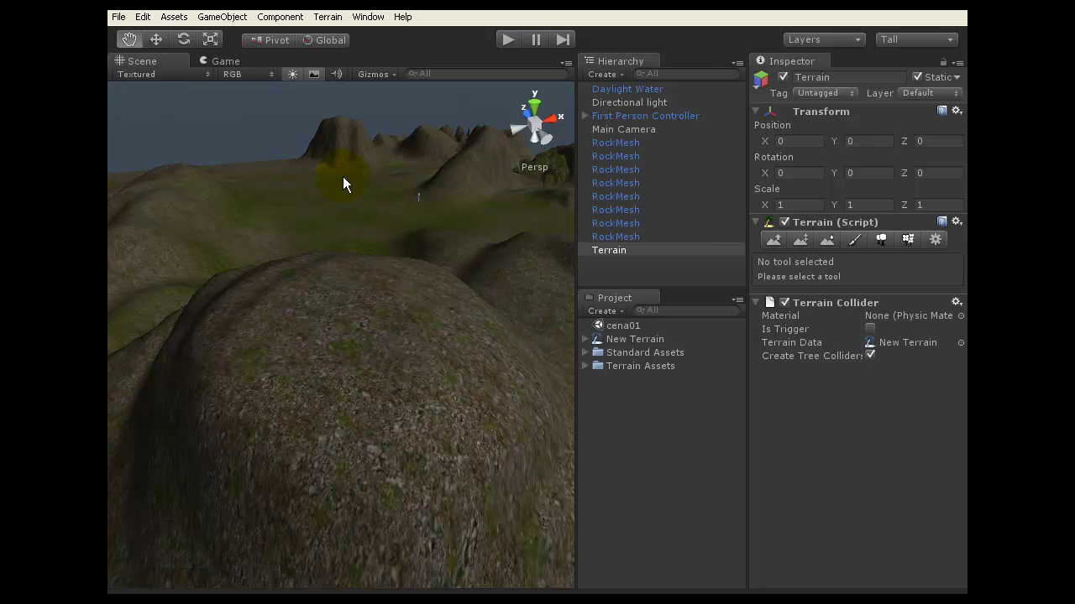
Step: Zoom the scene view in and out over the hills, and select and frame the first RockMesh
{"action": "scroll", "coordinate": [343, 176], "scroll_direction": "up", "scroll_amount": 5}
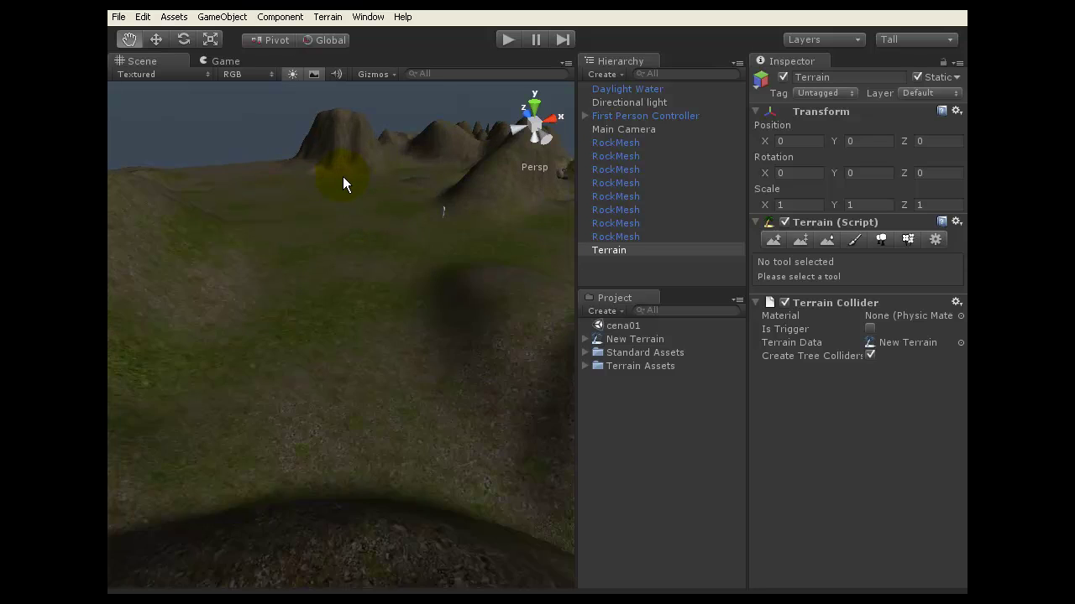
{"action": "scroll", "coordinate": [351, 225], "scroll_direction": "down", "scroll_amount": 5}
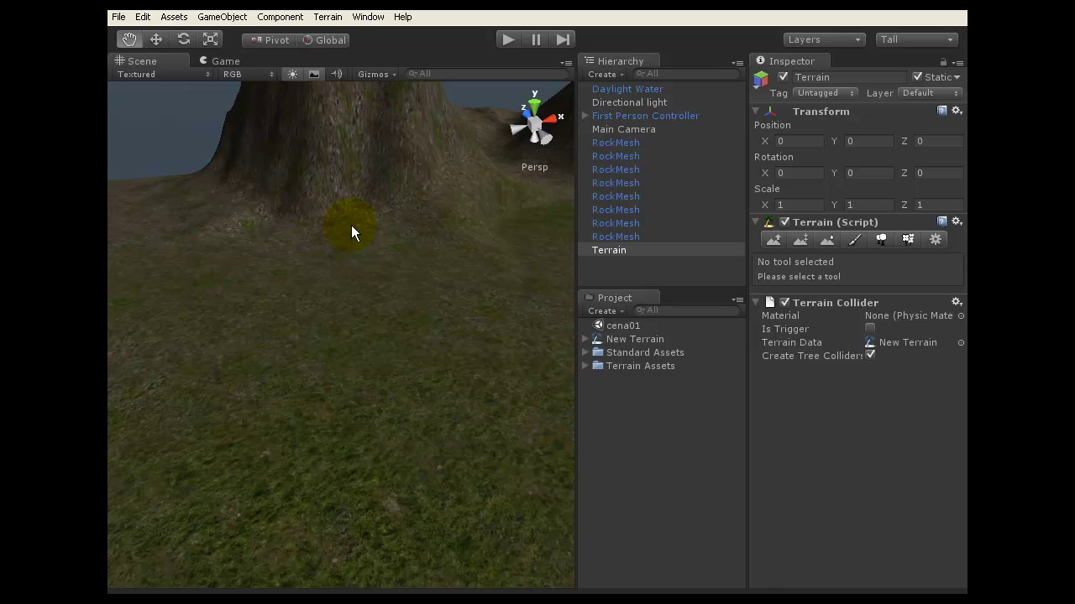
{"action": "scroll", "coordinate": [344, 218], "scroll_direction": "down", "scroll_amount": 5}
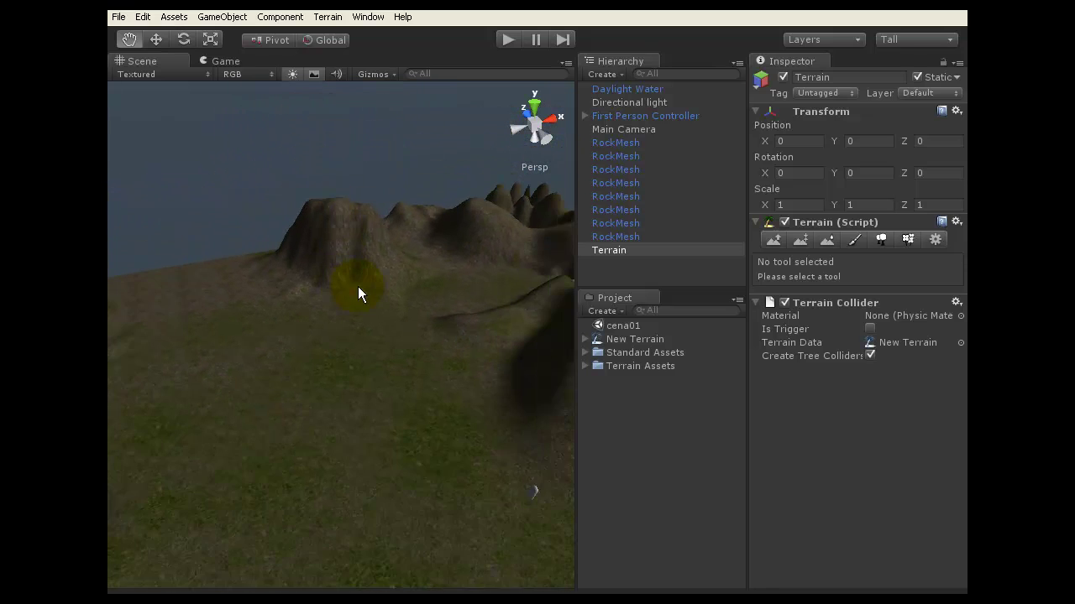
{"action": "scroll", "coordinate": [359, 285], "scroll_direction": "down", "scroll_amount": 5}
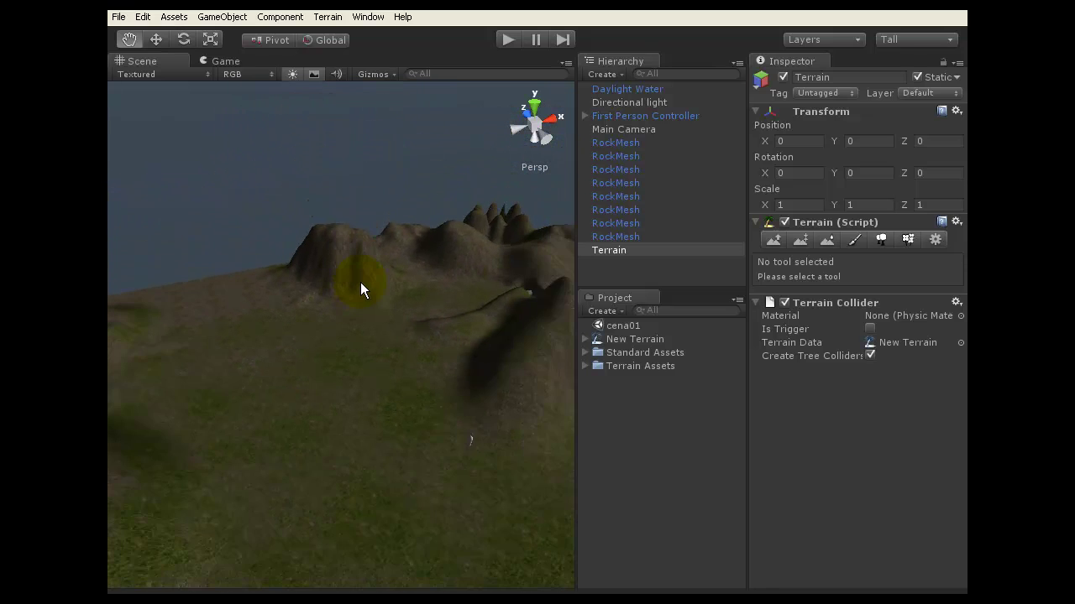
{"action": "scroll", "coordinate": [418, 340], "scroll_direction": "down", "scroll_amount": 3}
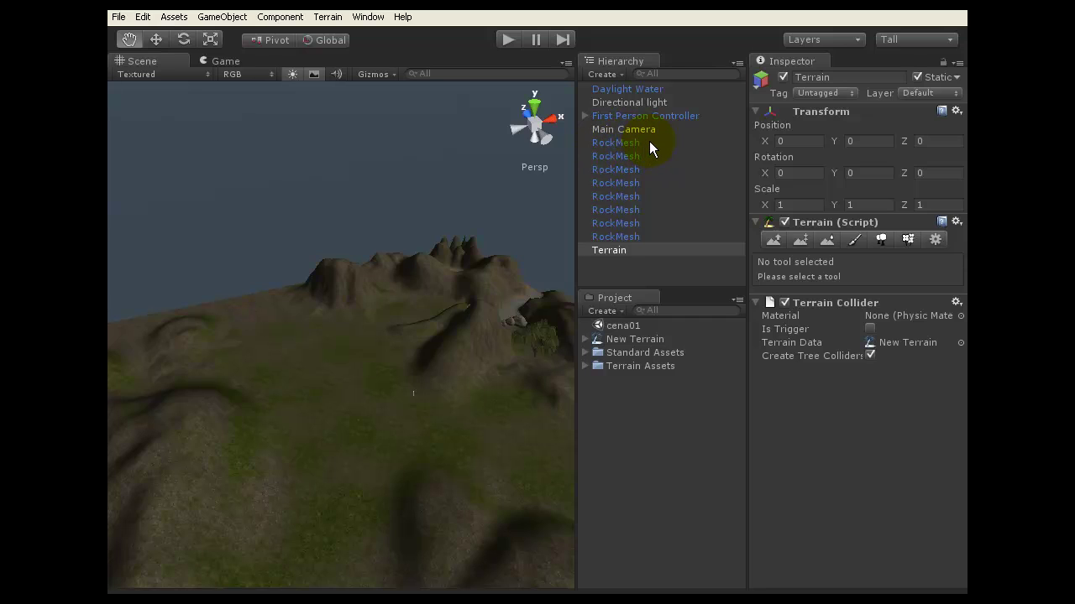
{"action": "double_click", "coordinate": [648, 144]}
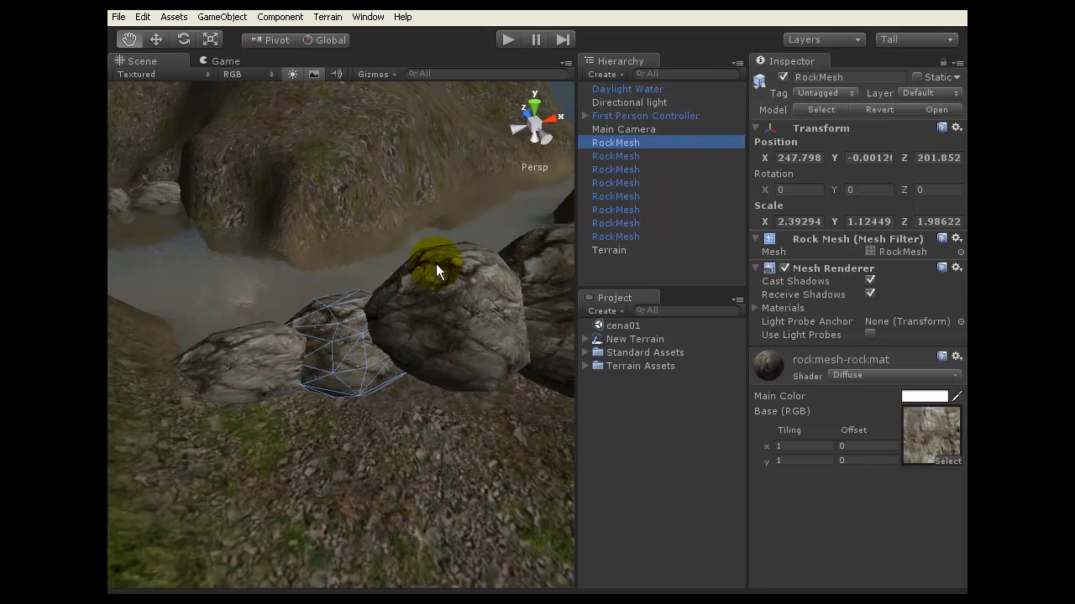
Step: Zoom out from and back toward the selected RockMesh, and shift the scene view around the rocks
{"action": "scroll", "coordinate": [390, 264], "scroll_direction": "down", "scroll_amount": 8}
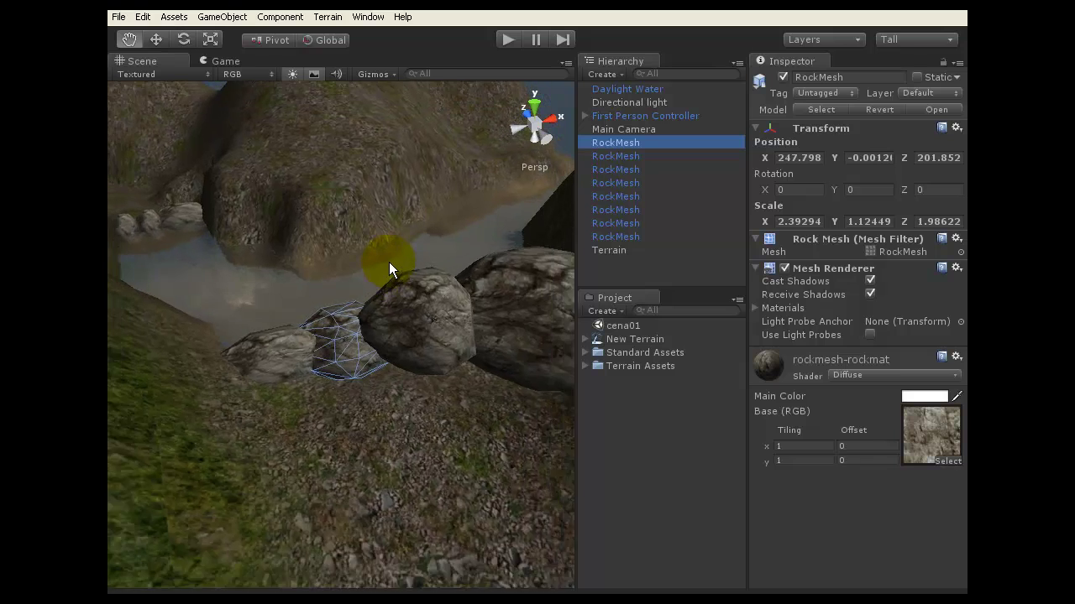
{"action": "scroll", "coordinate": [386, 258], "scroll_direction": "up", "scroll_amount": 5}
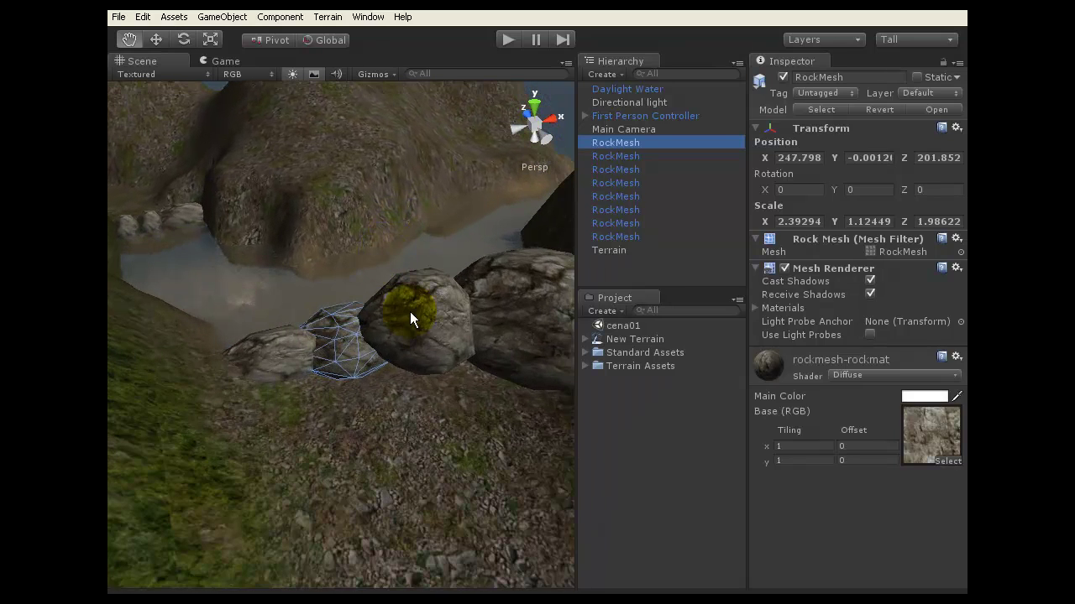
{"action": "left_click_drag", "start_coordinate": [403, 307], "coordinate": [448, 289]}
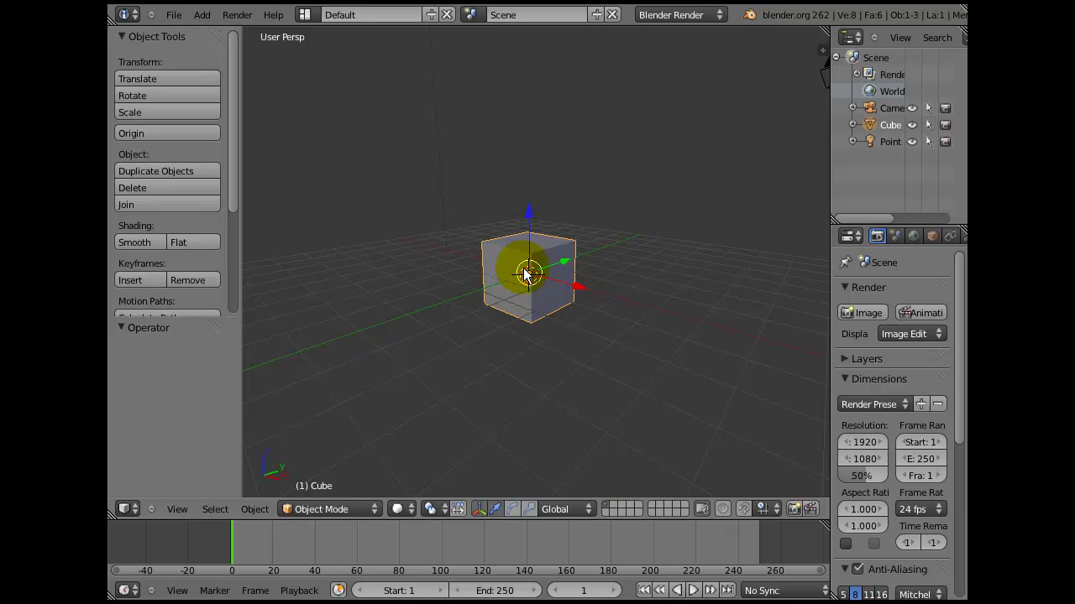
Step: Switch to Blender and show the cube's Transform properties, collapsing and expanding that section
{"action": "key", "text": "n"}
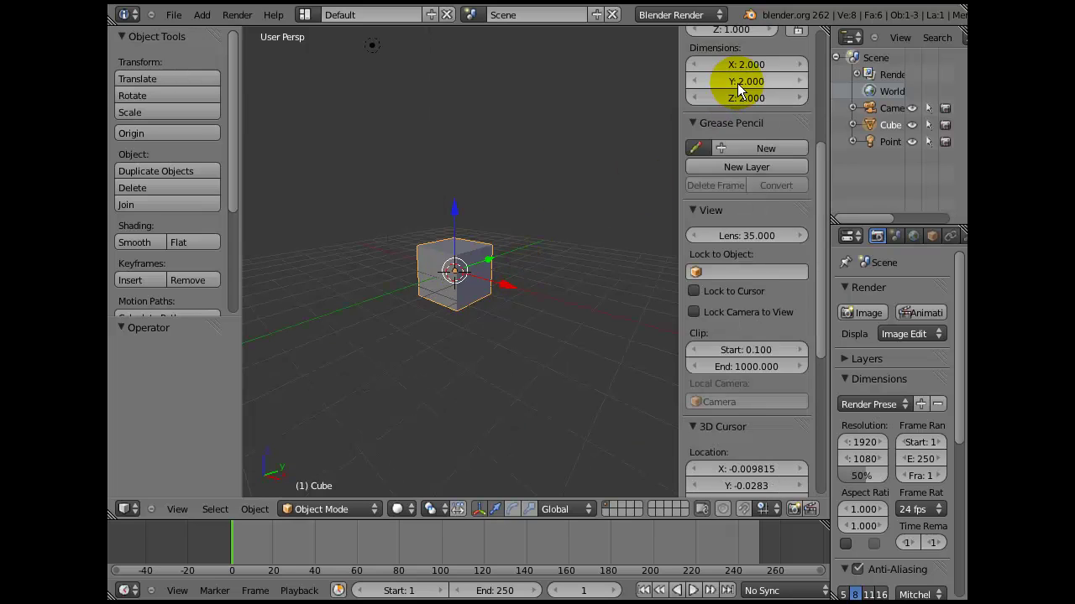
{"action": "scroll", "coordinate": [737, 83], "scroll_direction": "up", "scroll_amount": 7}
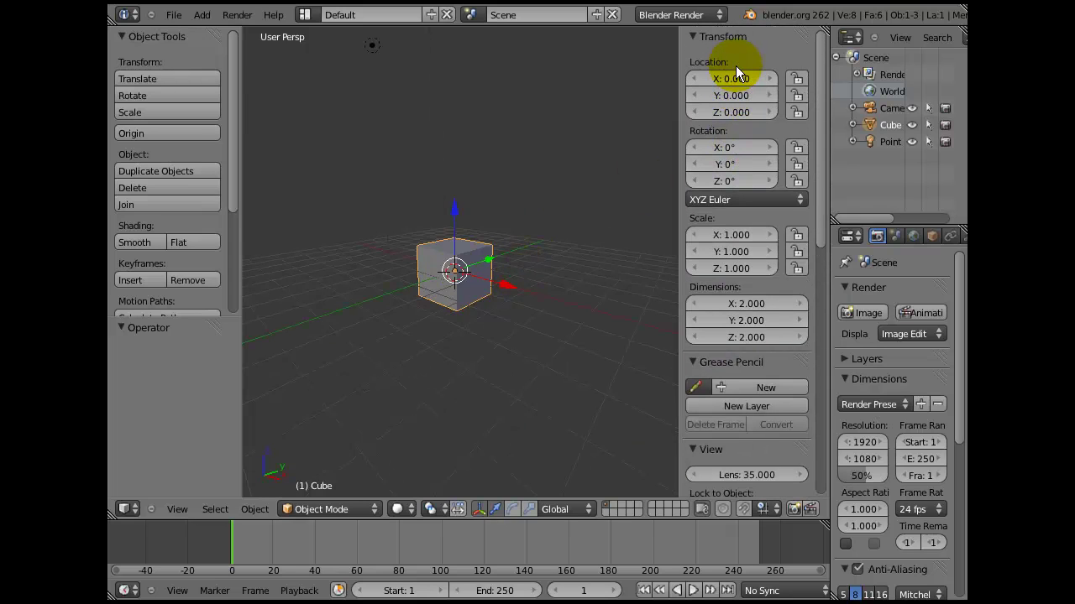
{"action": "left_click", "coordinate": [693, 35]}
{"action": "left_click", "coordinate": [693, 35]}
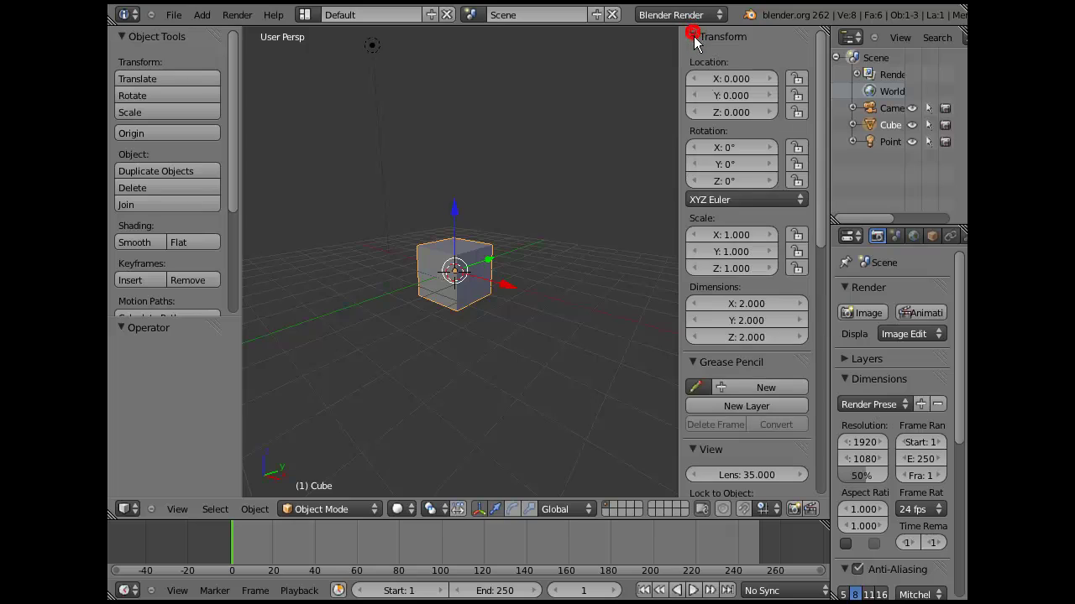
Step: Move the cube along the X axis to a location of 3.791 using its Transform values
{"action": "left_click", "coordinate": [767, 78]}
{"action": "left_click", "coordinate": [766, 78]}
{"action": "left_click", "coordinate": [766, 78]}
{"action": "left_click", "coordinate": [767, 78]}
{"action": "left_click", "coordinate": [767, 78]}
{"action": "left_click", "coordinate": [766, 79]}
{"action": "left_click", "coordinate": [766, 79]}
{"action": "left_click", "coordinate": [765, 80]}
{"action": "left_click", "coordinate": [765, 80]}
{"action": "mouse_move", "coordinate": [722, 77]}
{"action": "left_mouse_down"}
{"action": "mouse_move", "coordinate": [739, 78]}
{"action": "mouse_move", "coordinate": [728, 76]}
{"action": "left_mouse_up"}
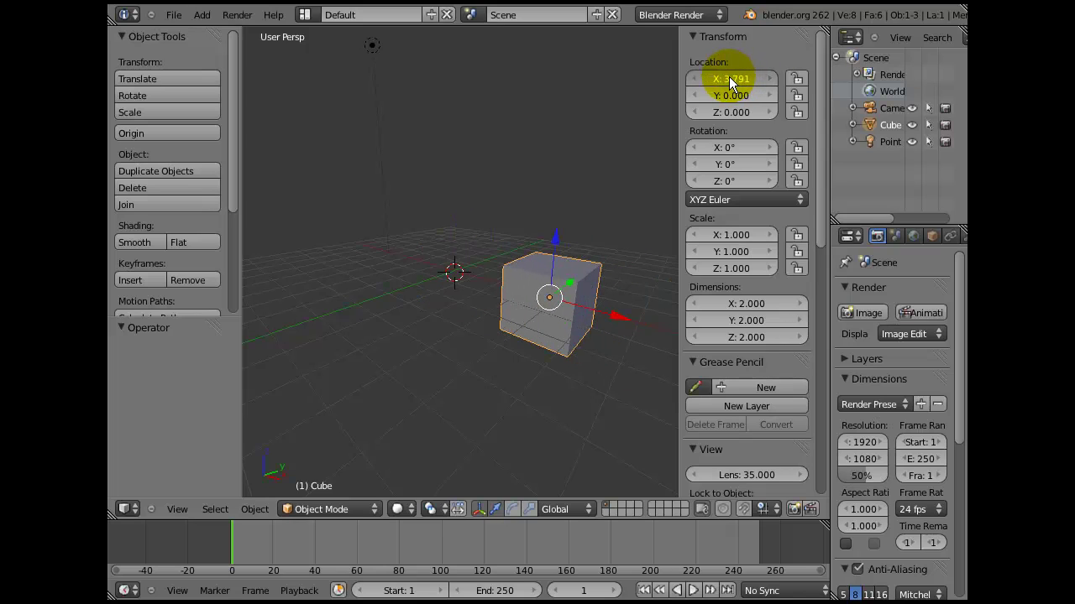
Step: Rotate the cube around its X axis using its rotation value
{"action": "left_click", "coordinate": [766, 148]}
{"action": "left_click", "coordinate": [765, 149]}
{"action": "left_click", "coordinate": [766, 148]}
{"action": "left_click", "coordinate": [765, 149]}
{"action": "left_click", "coordinate": [760, 150]}
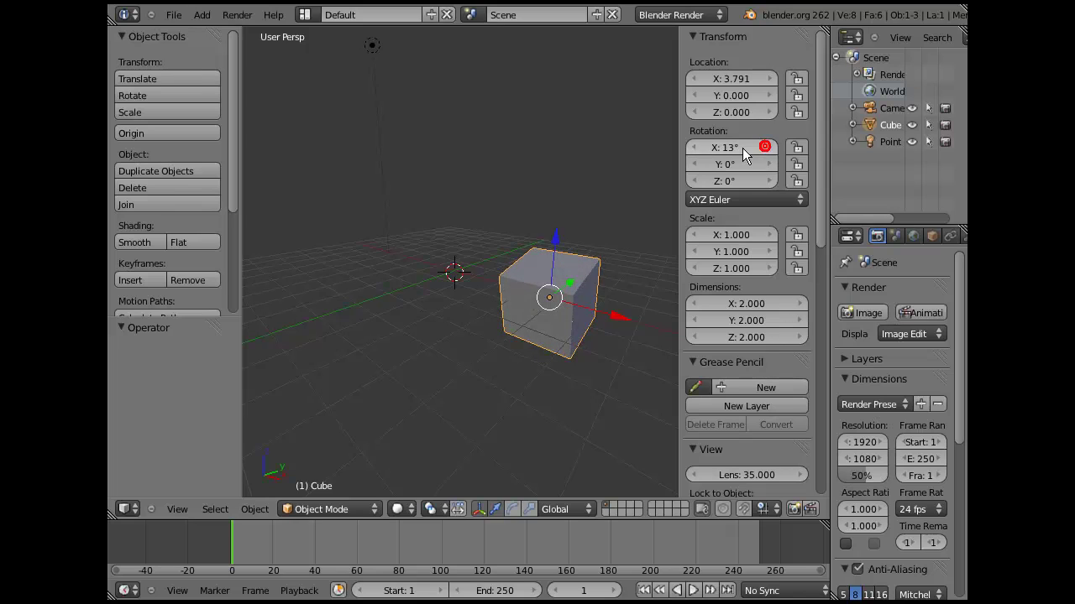
{"action": "left_click_drag", "start_coordinate": [720, 148], "coordinate": [725, 149]}
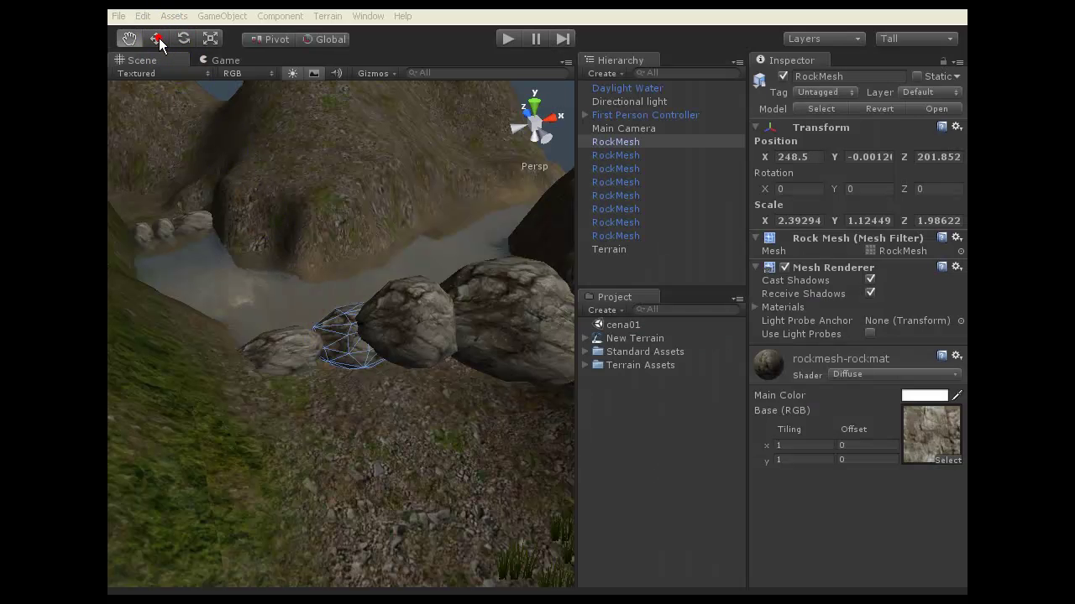
Step: Switch to Unity, activate the Move tool, and adjust the selected RockMesh's X position in its Transform component
{"action": "left_click", "coordinate": [157, 39]}
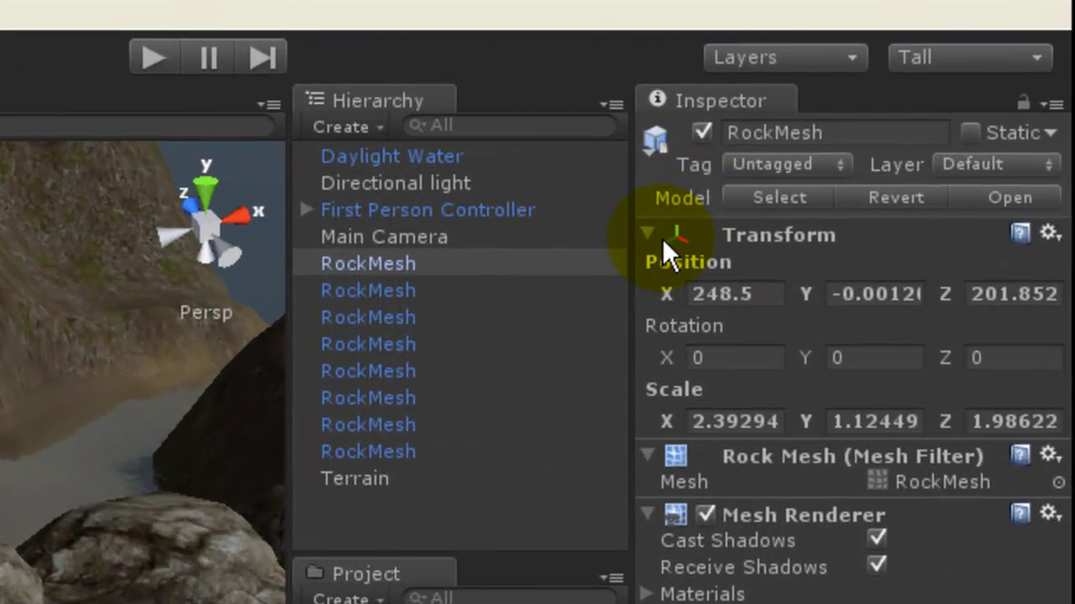
{"action": "left_click", "coordinate": [734, 147]}
{"action": "left_click", "coordinate": [643, 236]}
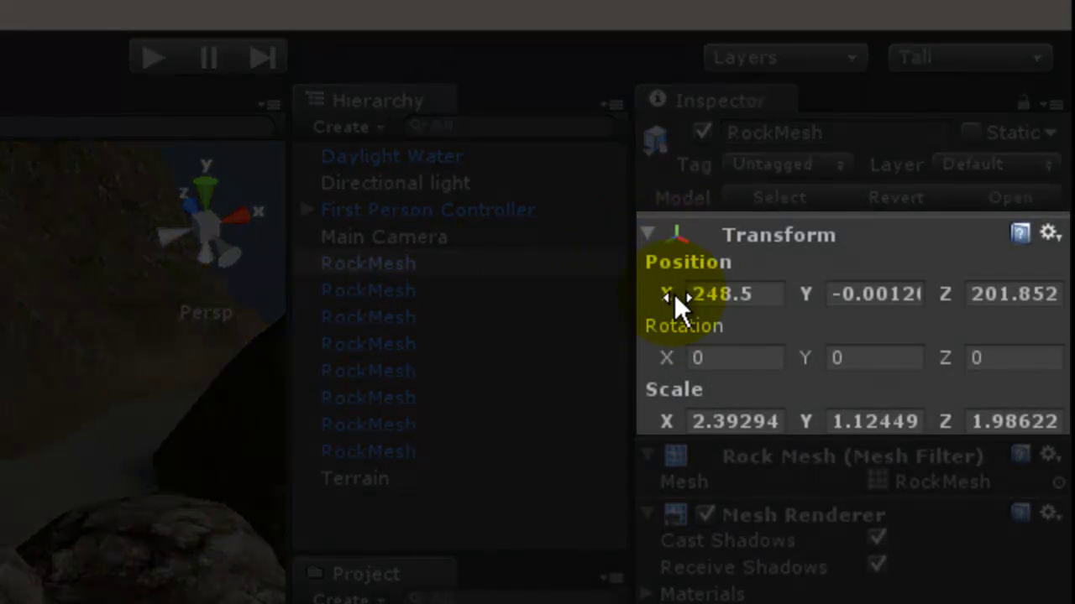
{"action": "mouse_move", "coordinate": [669, 294]}
{"action": "left_mouse_down"}
{"action": "mouse_move", "coordinate": [651, 294]}
{"action": "mouse_move", "coordinate": [668, 294]}
{"action": "mouse_move", "coordinate": [675, 277]}
{"action": "left_mouse_up"}
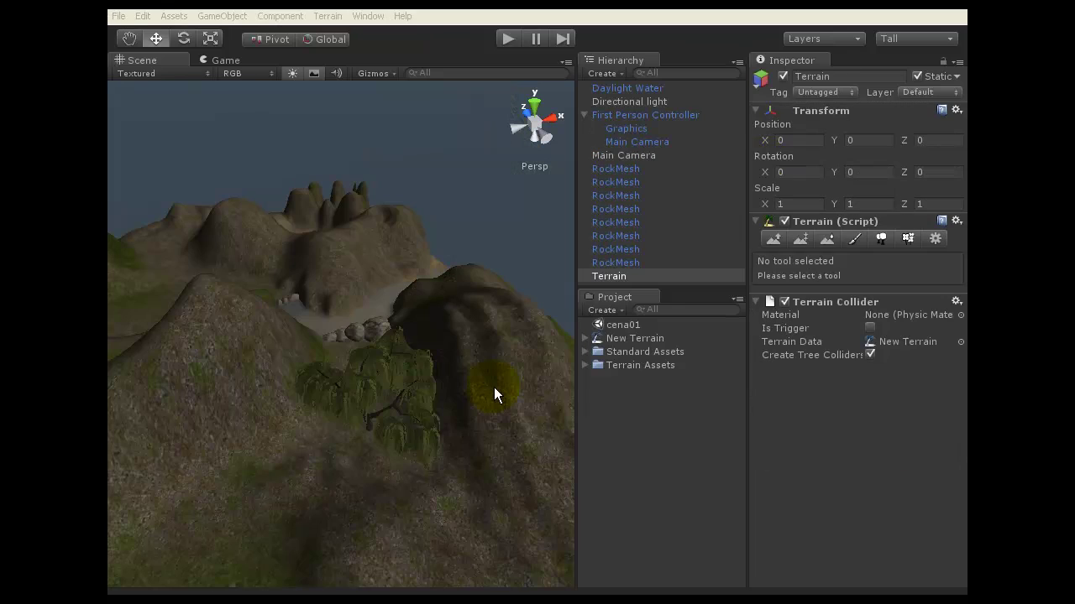
Step: Examine the terrain, tree and rocks from near and far in the scene view
{"action": "left_click", "coordinate": [448, 336]}
{"action": "scroll", "coordinate": [448, 336], "scroll_direction": "down", "scroll_amount": 2}
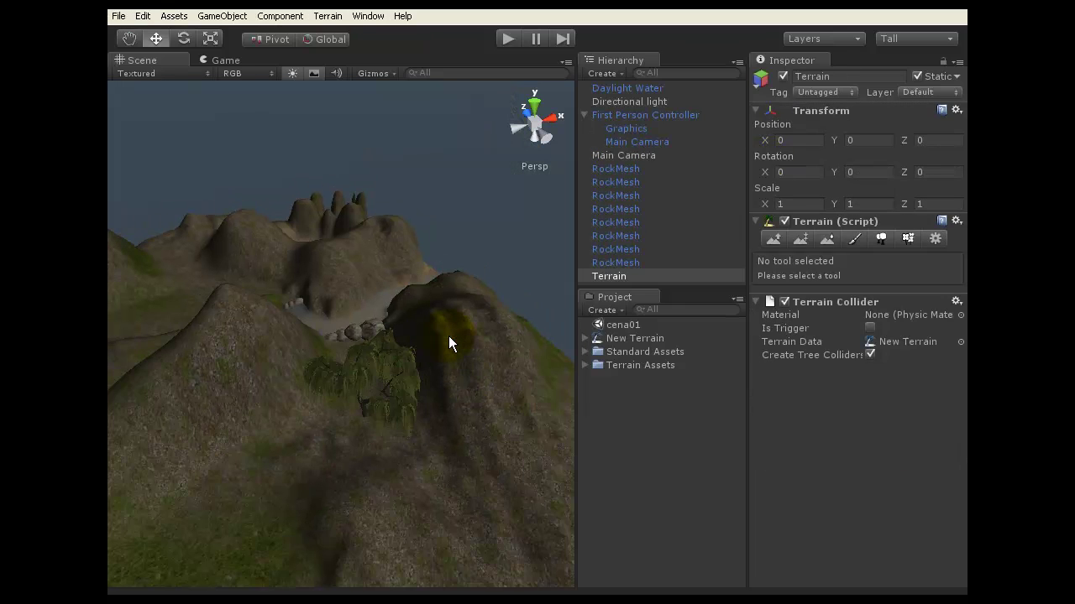
{"action": "scroll", "coordinate": [448, 336], "scroll_direction": "up", "scroll_amount": 3}
{"action": "scroll", "coordinate": [446, 334], "scroll_direction": "up", "scroll_amount": 3}
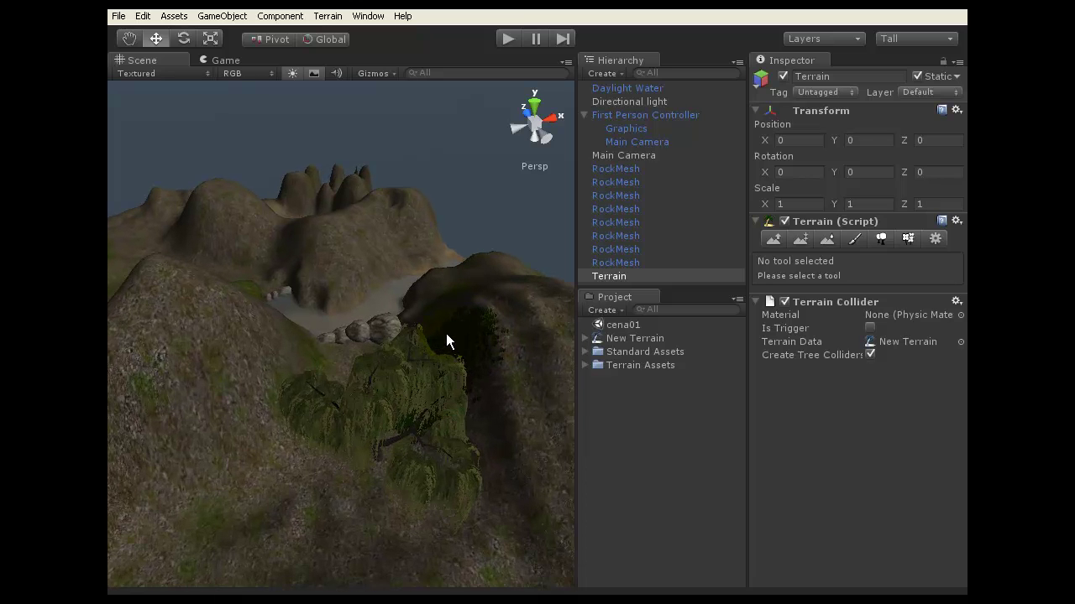
{"action": "scroll", "coordinate": [446, 333], "scroll_direction": "up", "scroll_amount": 4}
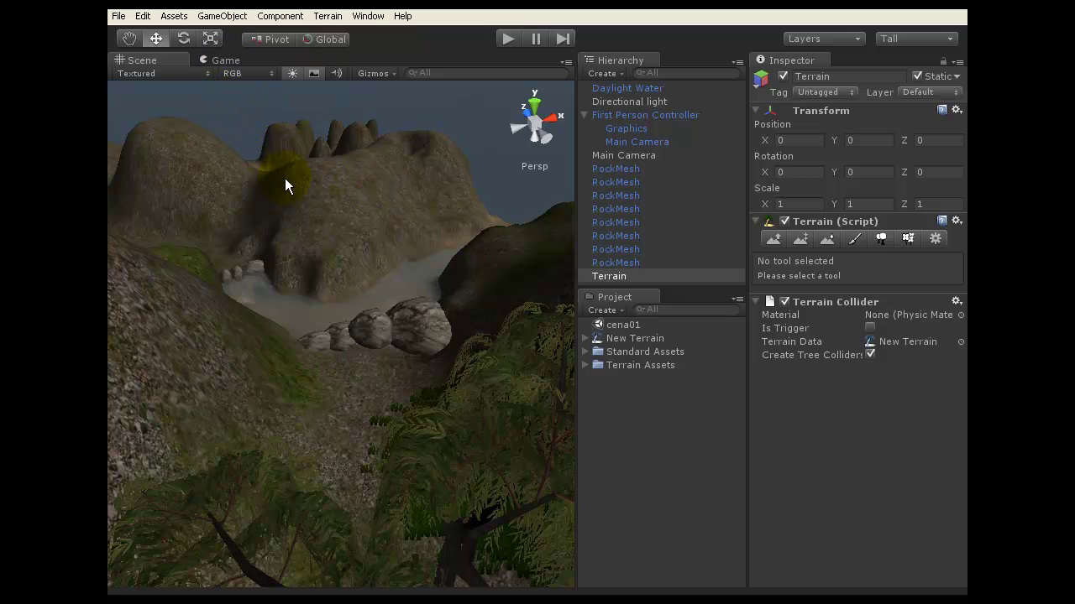
{"action": "scroll", "coordinate": [285, 178], "scroll_direction": "up", "scroll_amount": 2}
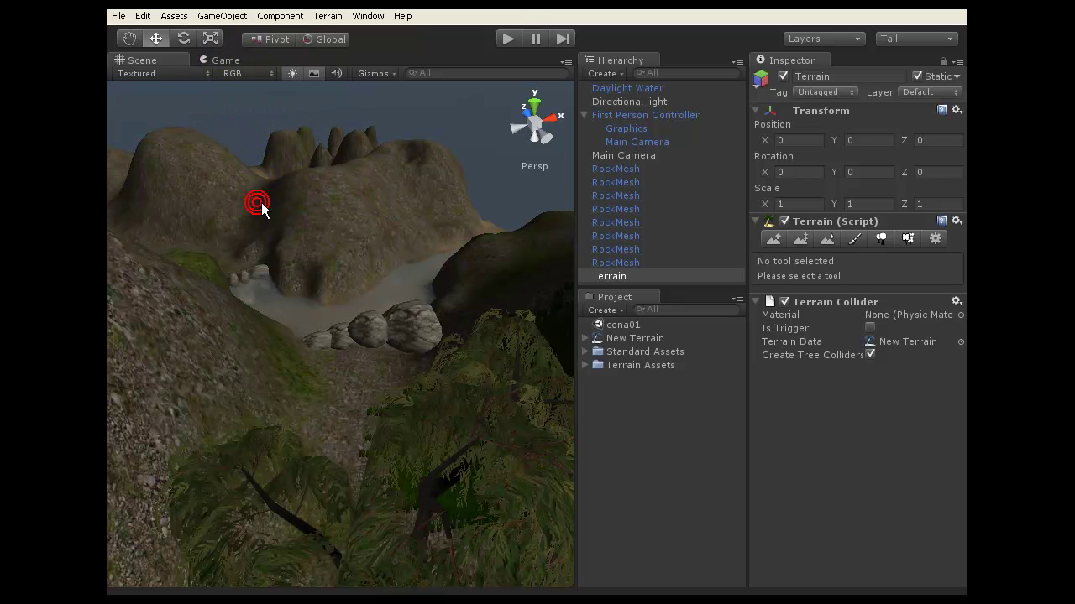
{"action": "scroll", "coordinate": [262, 210], "scroll_direction": "down", "scroll_amount": 4}
{"action": "scroll", "coordinate": [266, 215], "scroll_direction": "down", "scroll_amount": 2}
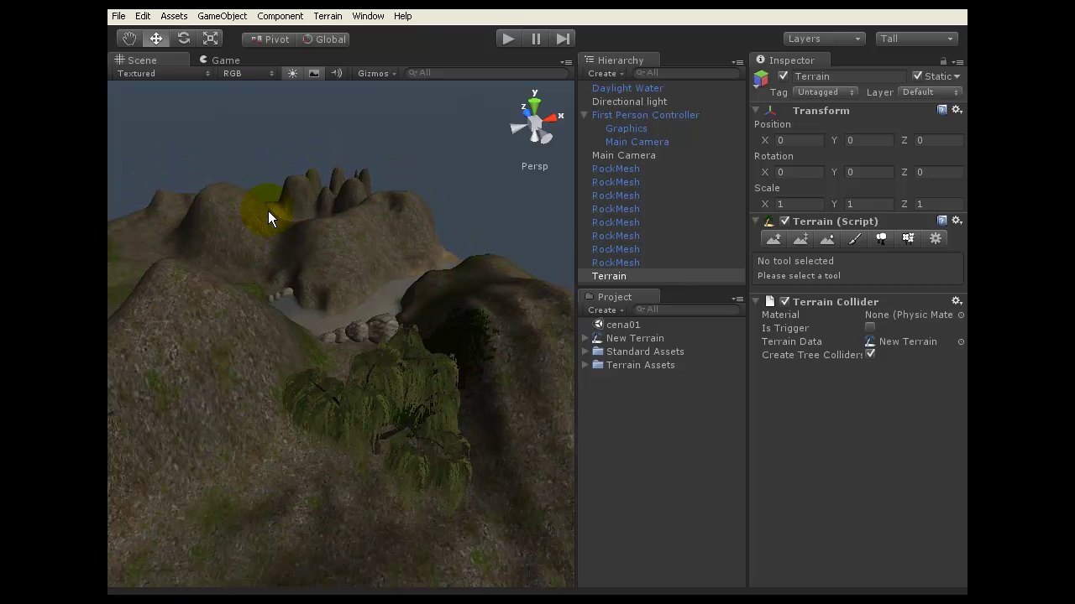
{"action": "scroll", "coordinate": [286, 291], "scroll_direction": "down", "scroll_amount": 4}
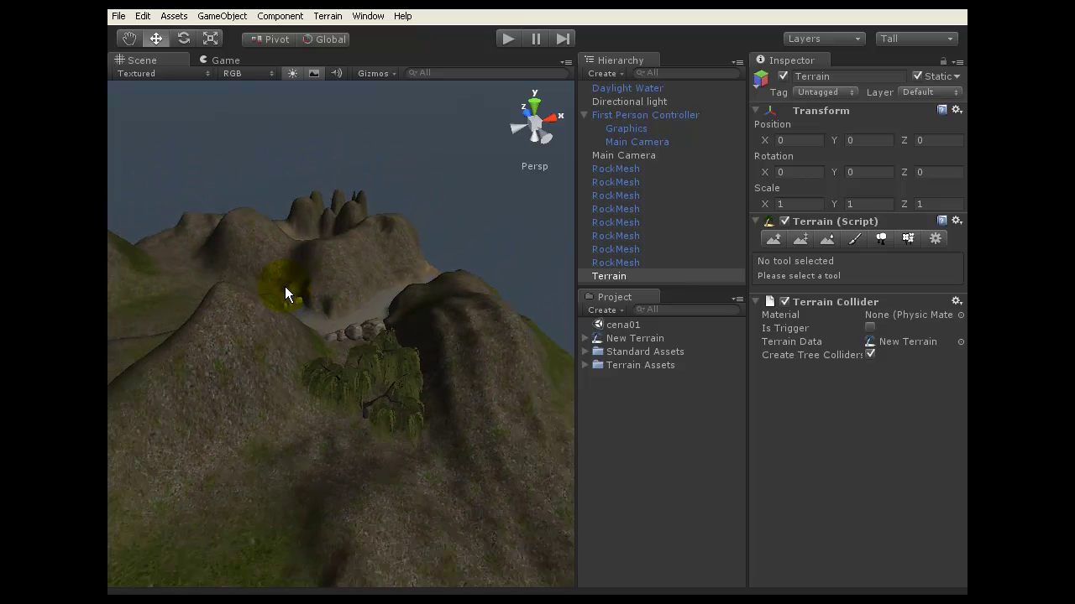
{"action": "scroll", "coordinate": [285, 281], "scroll_direction": "up", "scroll_amount": 5}
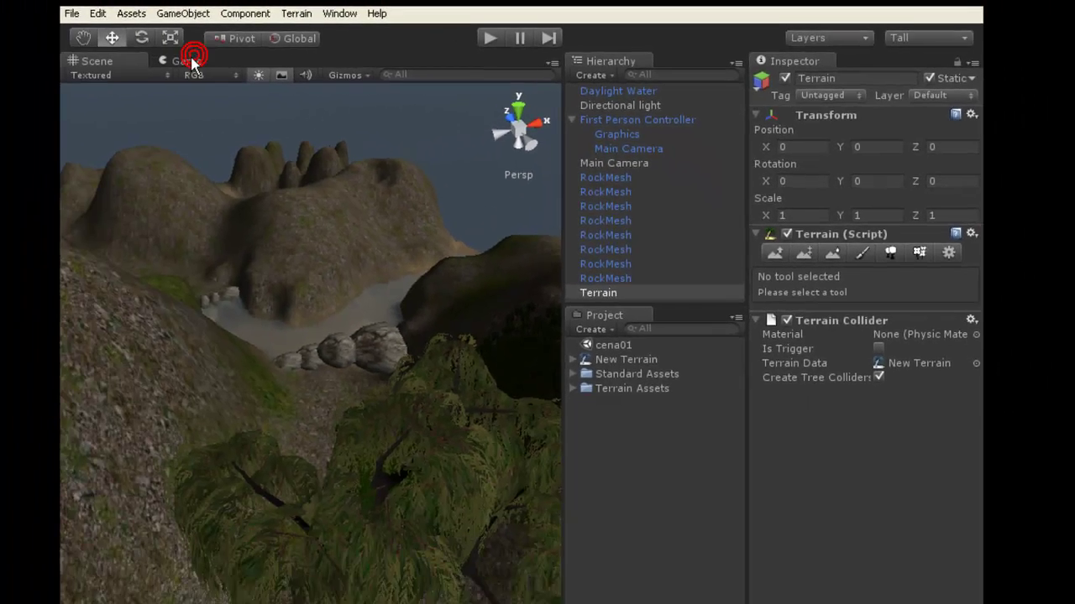
Step: Show the Game view, review its aspect ratio options, and keep Free Aspect
{"action": "left_click", "coordinate": [223, 61]}
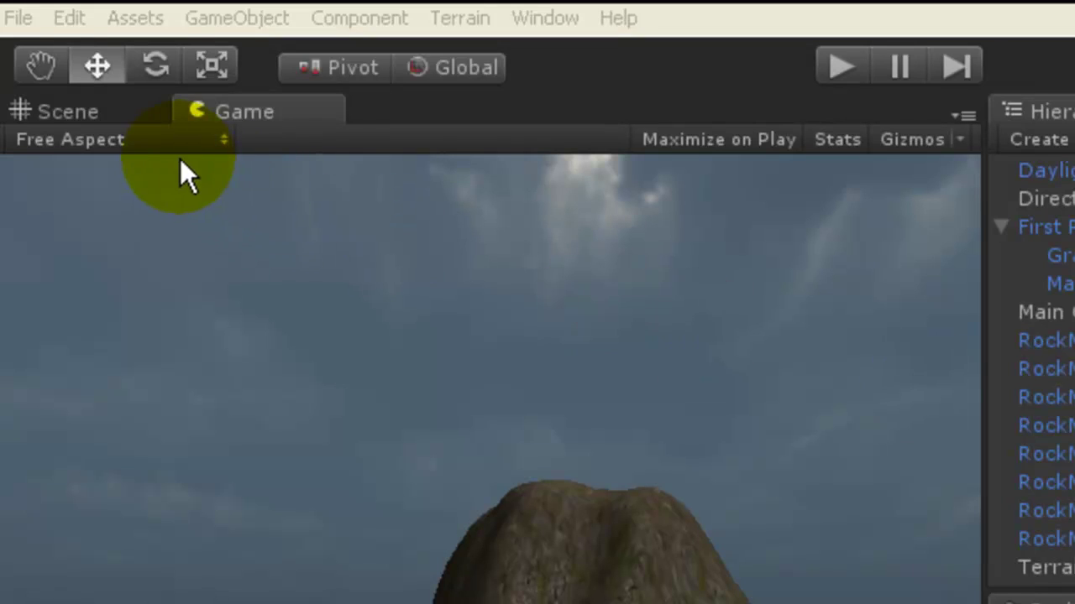
{"action": "left_click", "coordinate": [200, 138]}
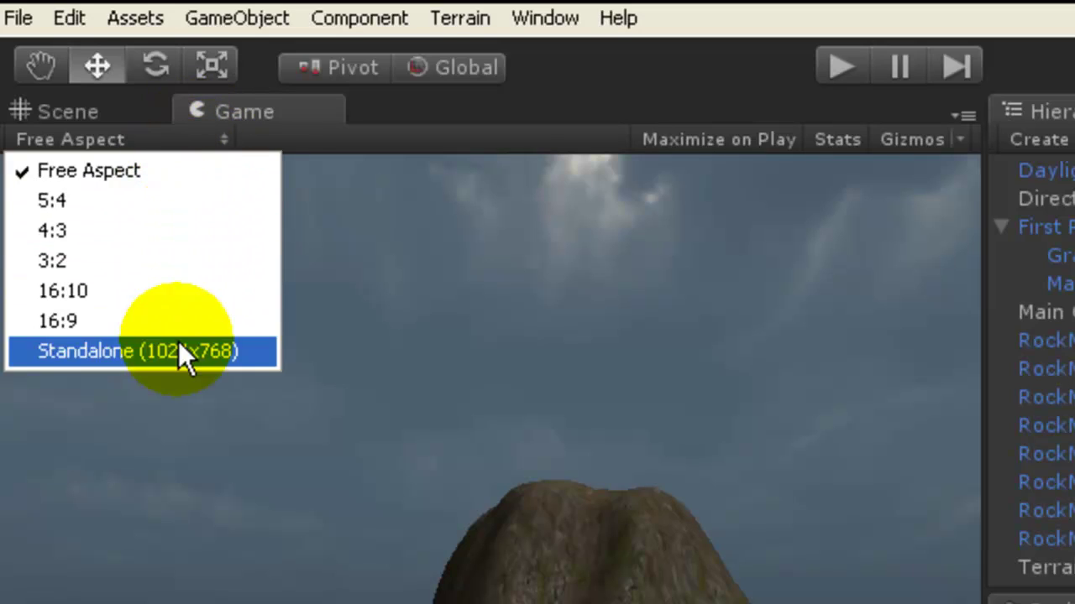
{"action": "left_click", "coordinate": [230, 173]}
{"action": "left_click", "coordinate": [419, 404]}
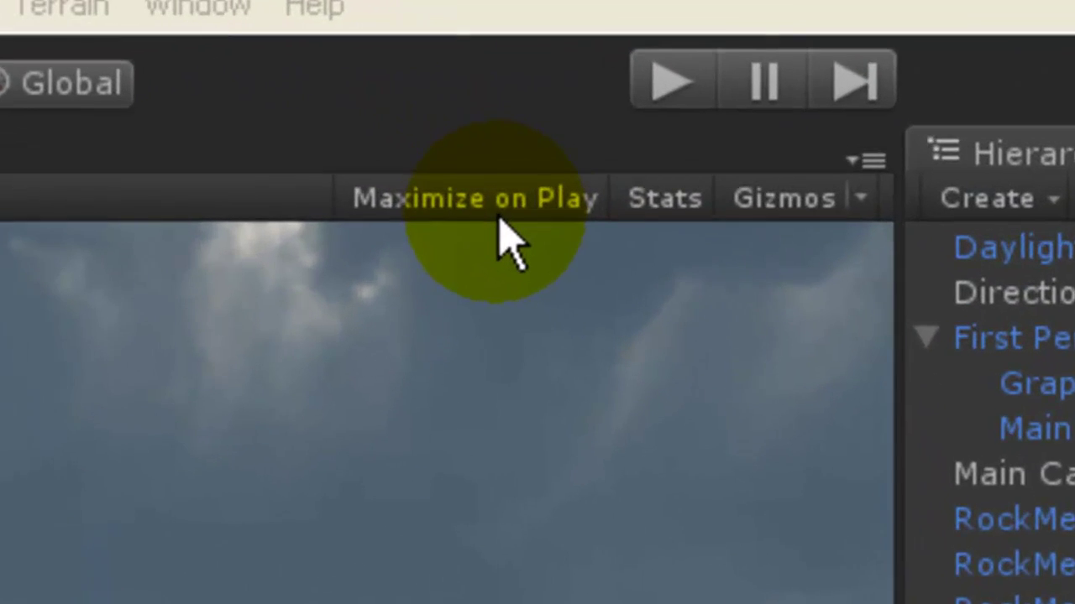
Step: Enable Maximize on Play for the Game view, run the game, and stop it
{"action": "left_click", "coordinate": [499, 206]}
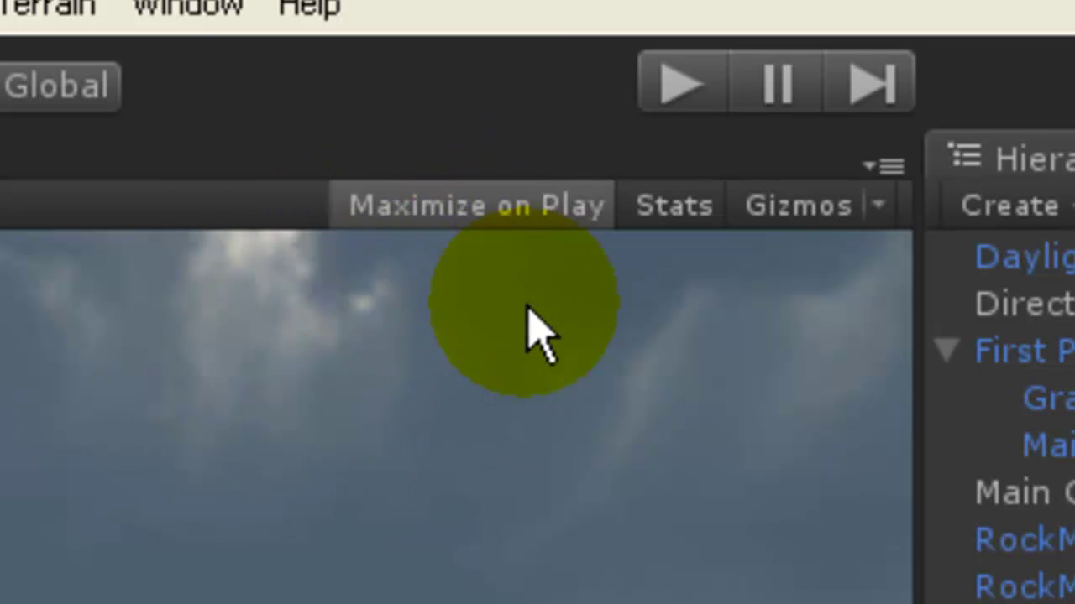
{"action": "left_click", "coordinate": [680, 88]}
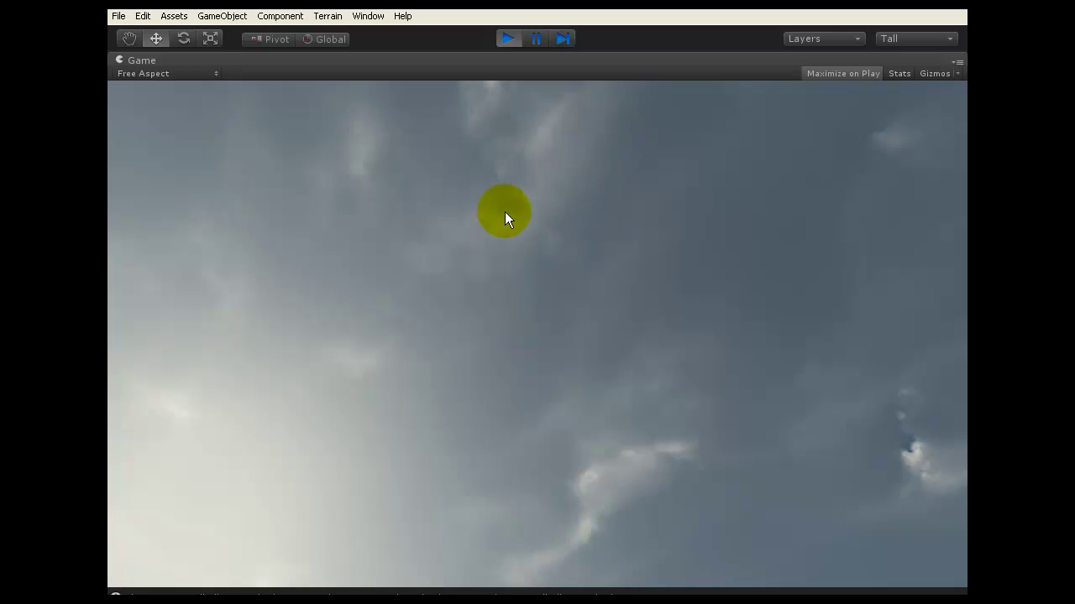
{"action": "left_click", "coordinate": [510, 40]}
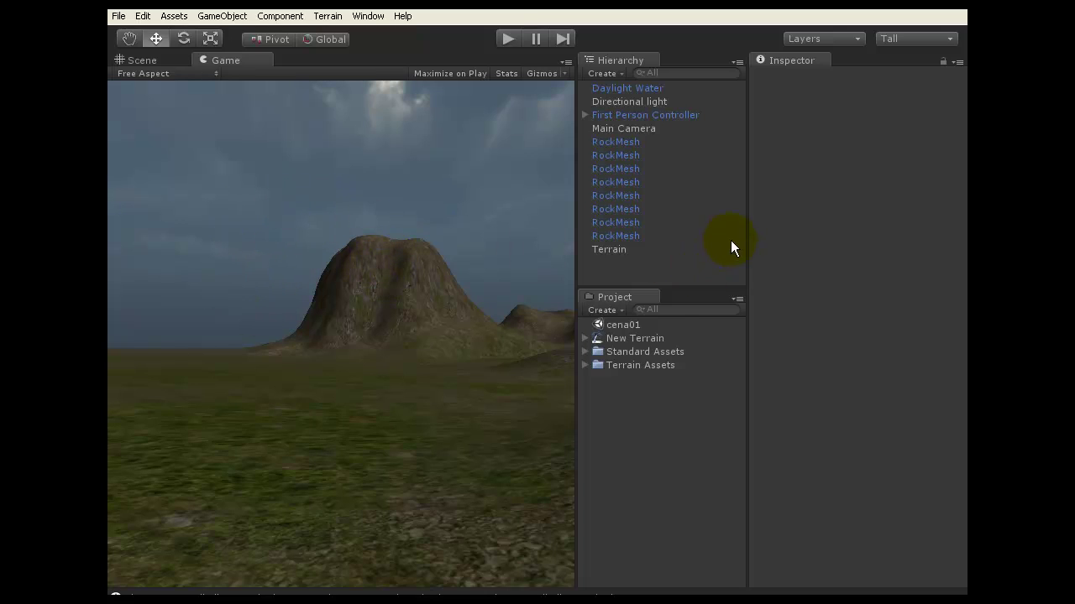
Step: Maximize and restore the Game, Hierarchy and Project views one after another
{"action": "key", "text": "space"}
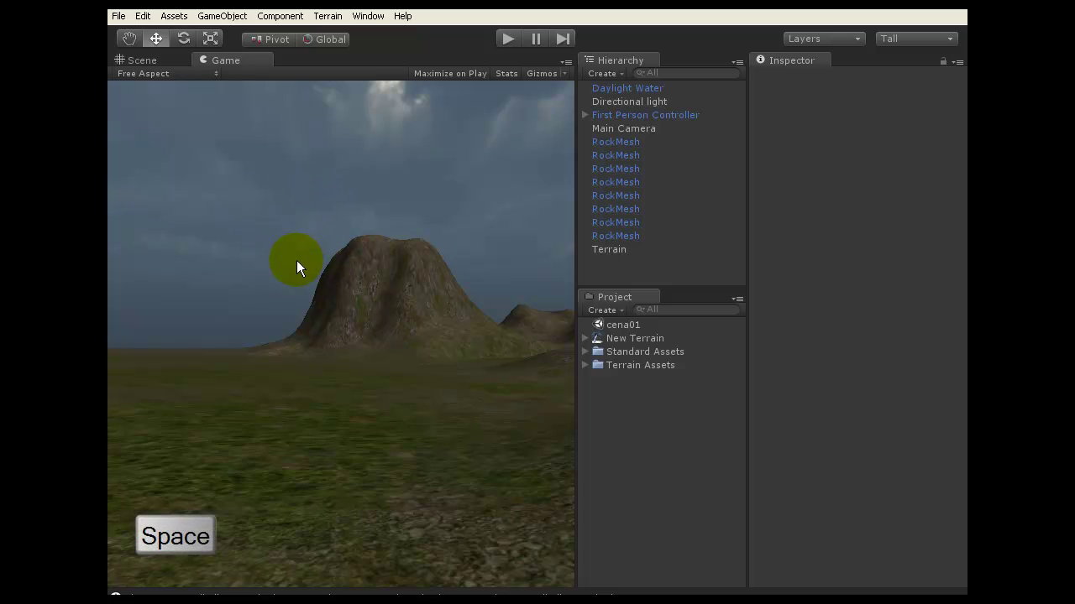
{"action": "key", "text": "space"}
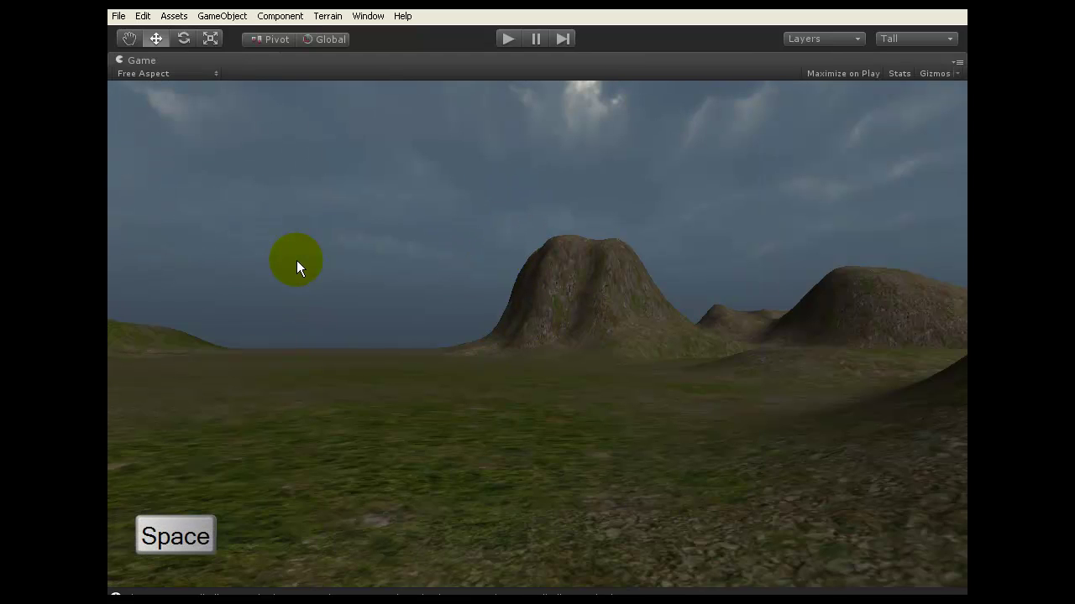
{"action": "key", "text": "space"}
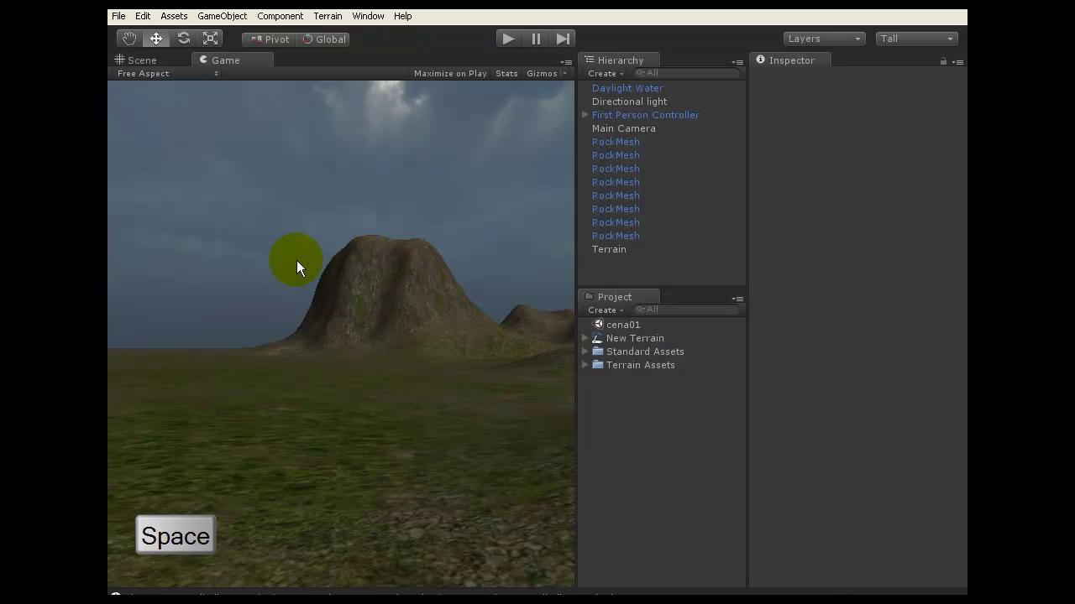
{"action": "key", "text": "space"}
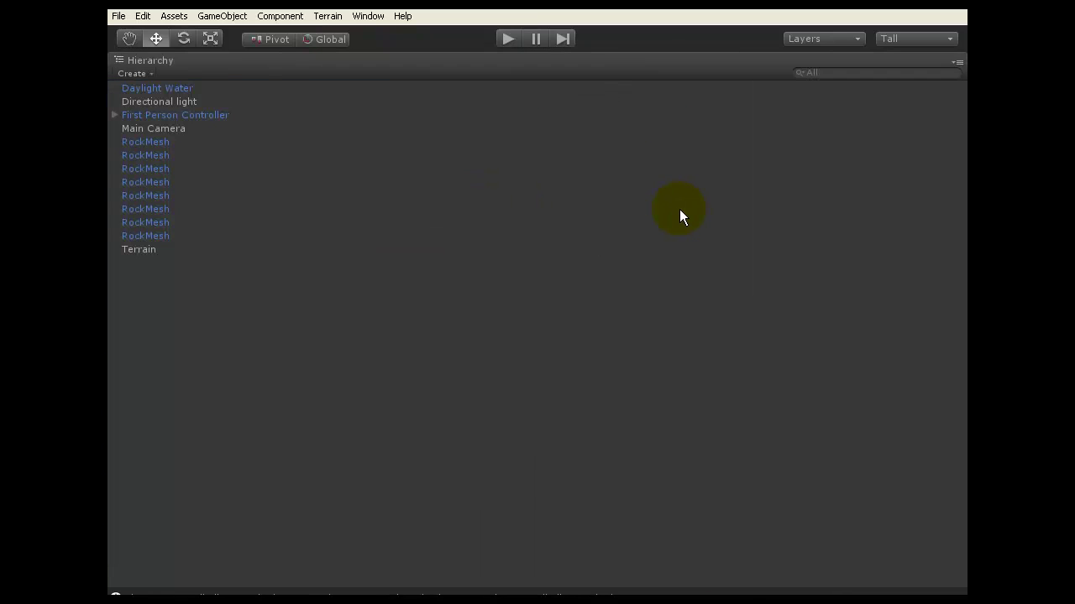
{"action": "key", "text": "space"}
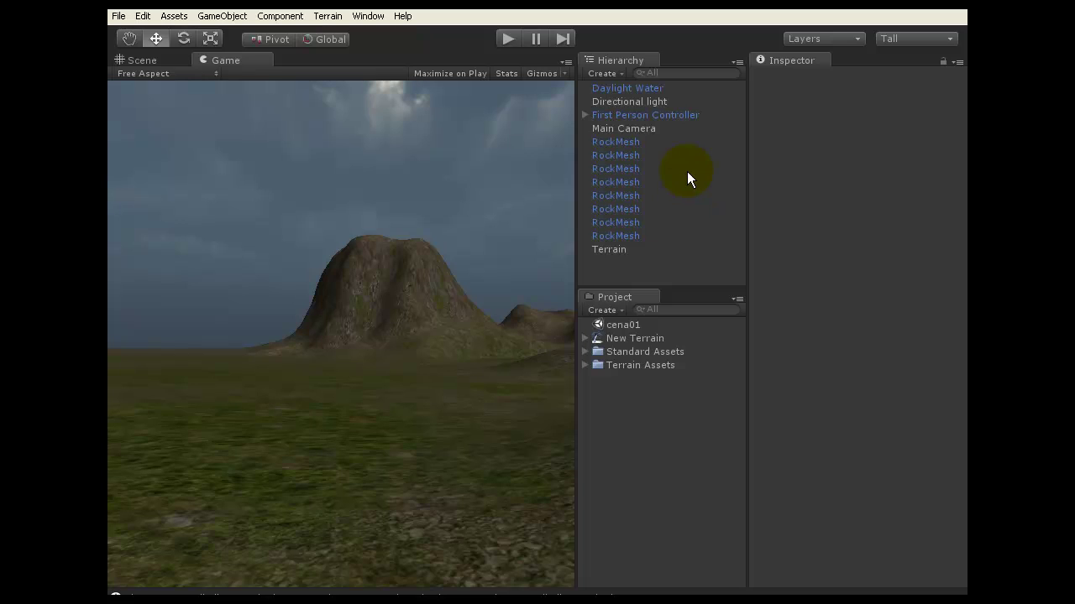
{"action": "key", "text": "space"}
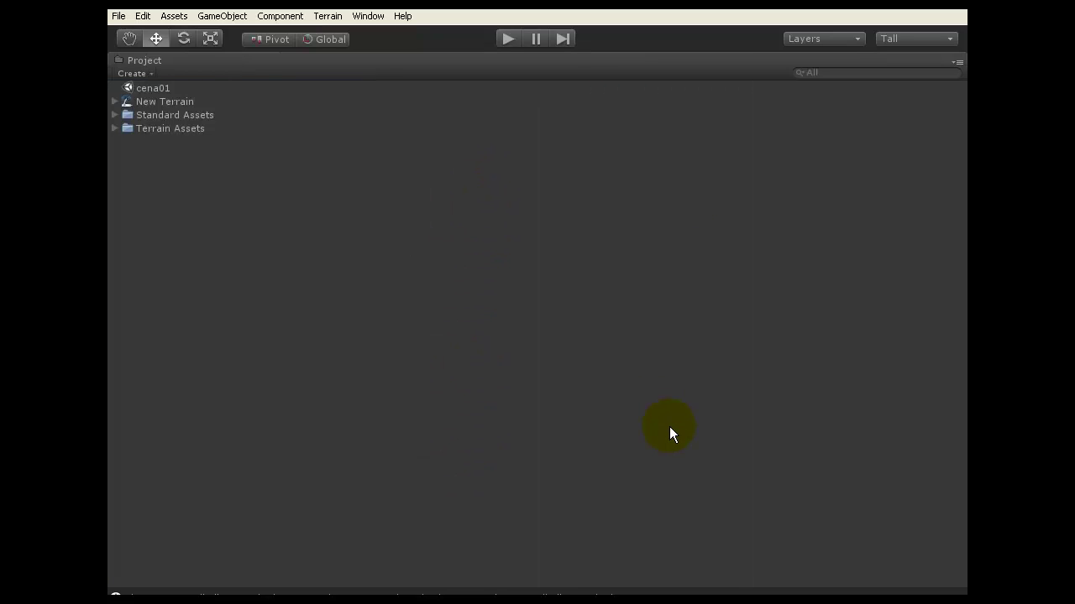
{"action": "key", "text": "space"}
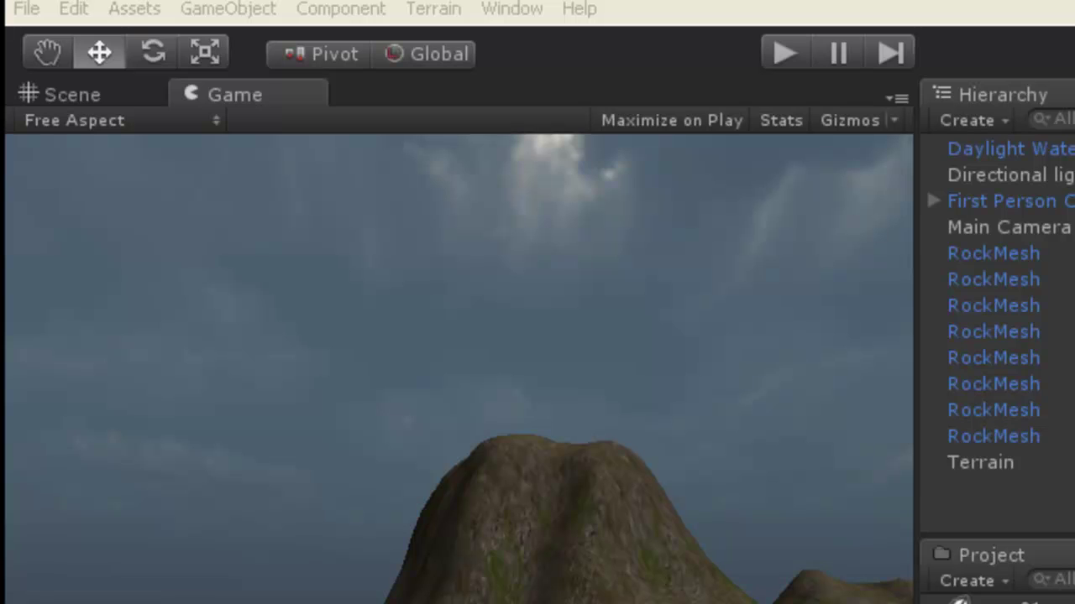
Step: Review the Game view's list of component gizmos, close it, and display the rendering Statistics overlay
{"action": "left_click", "coordinate": [895, 119]}
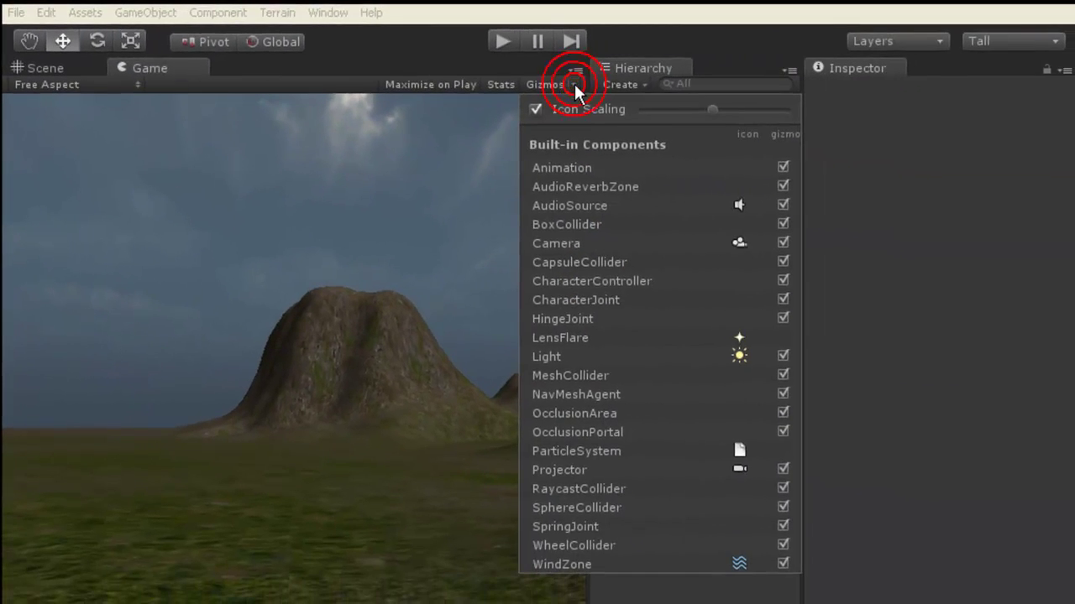
{"action": "left_click", "coordinate": [575, 84]}
{"action": "left_click", "coordinate": [502, 84]}
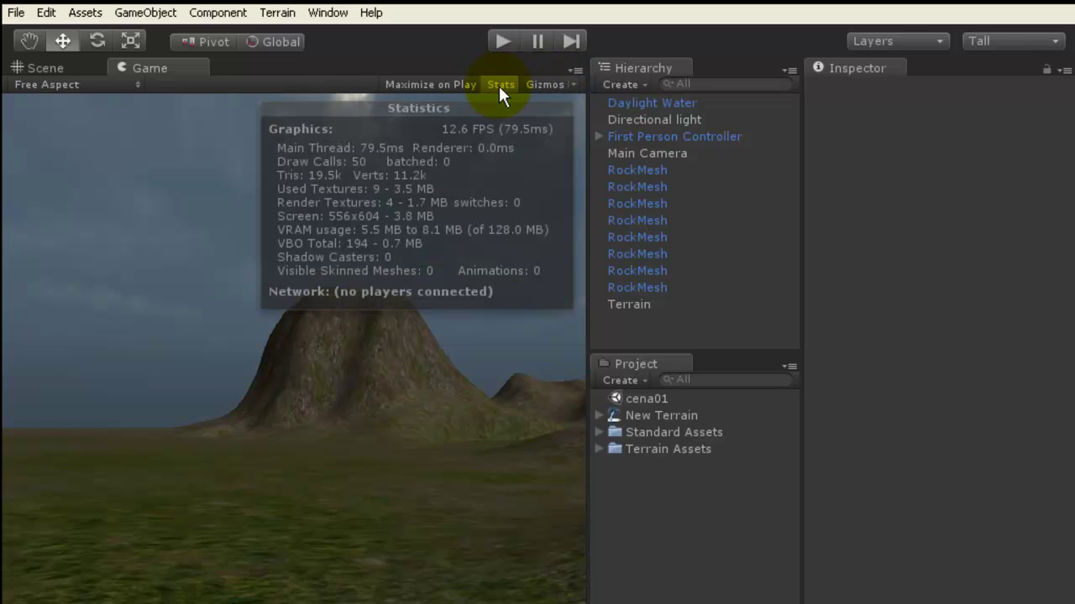